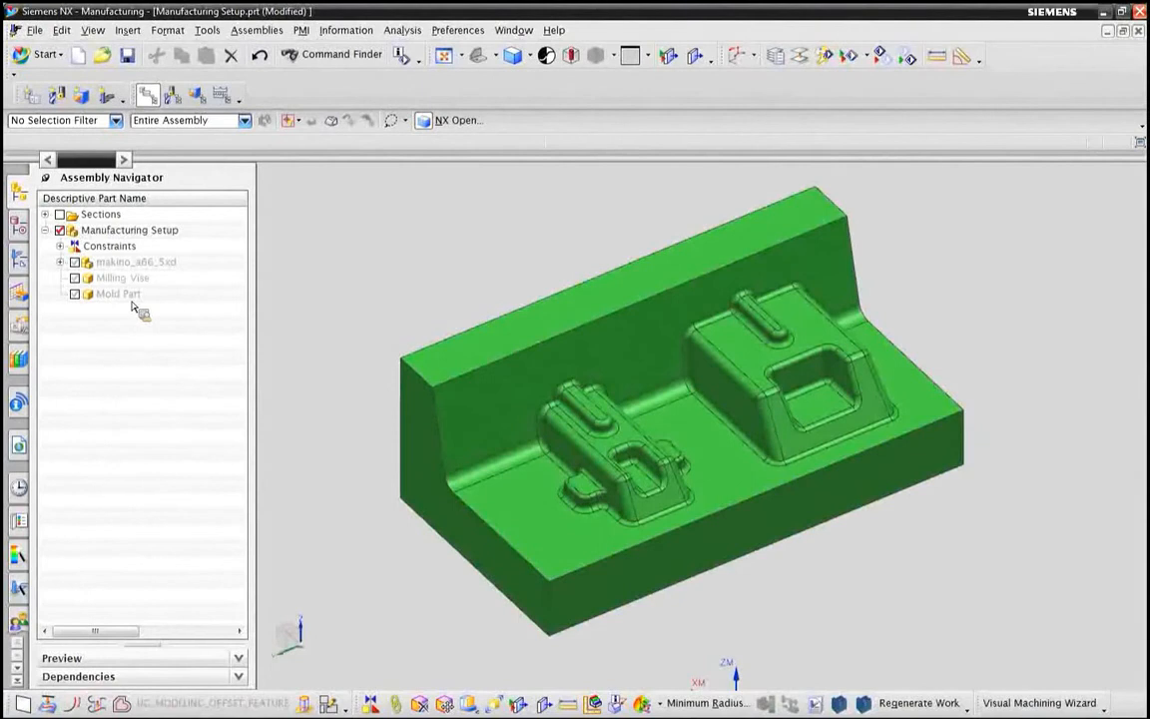
Review the Manufacturing Setup's model history to examine its linked body and Delete Face features.
double_click(125, 298)
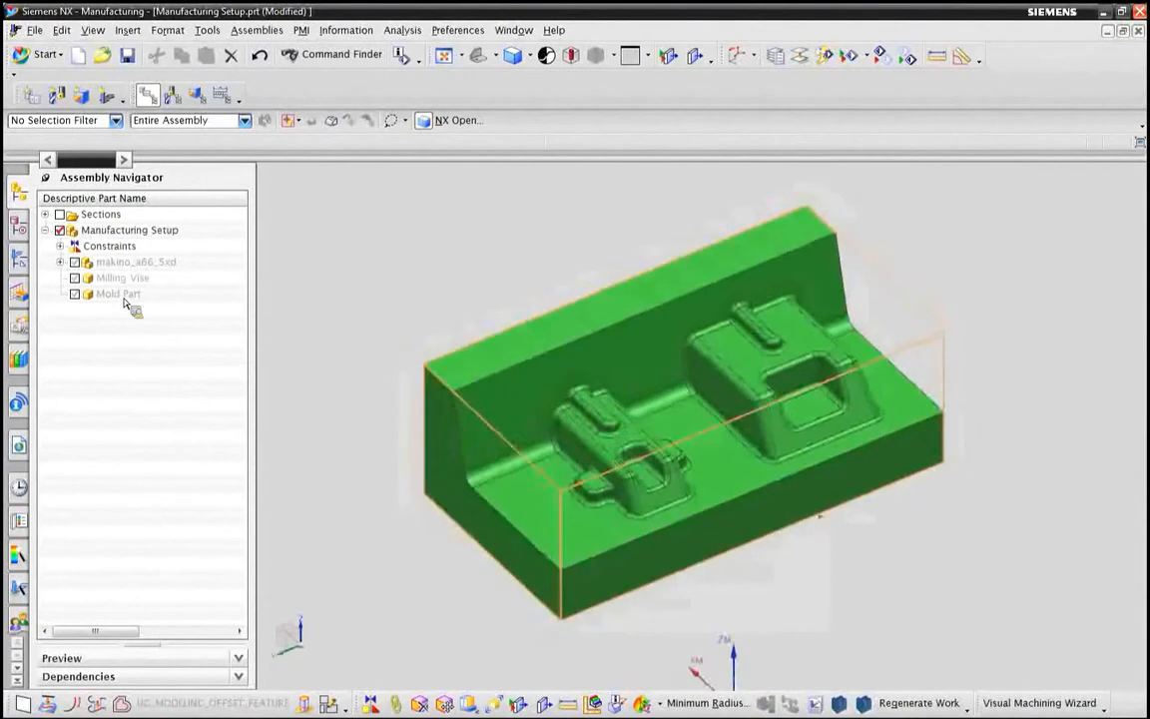
click(26, 264)
click(22, 232)
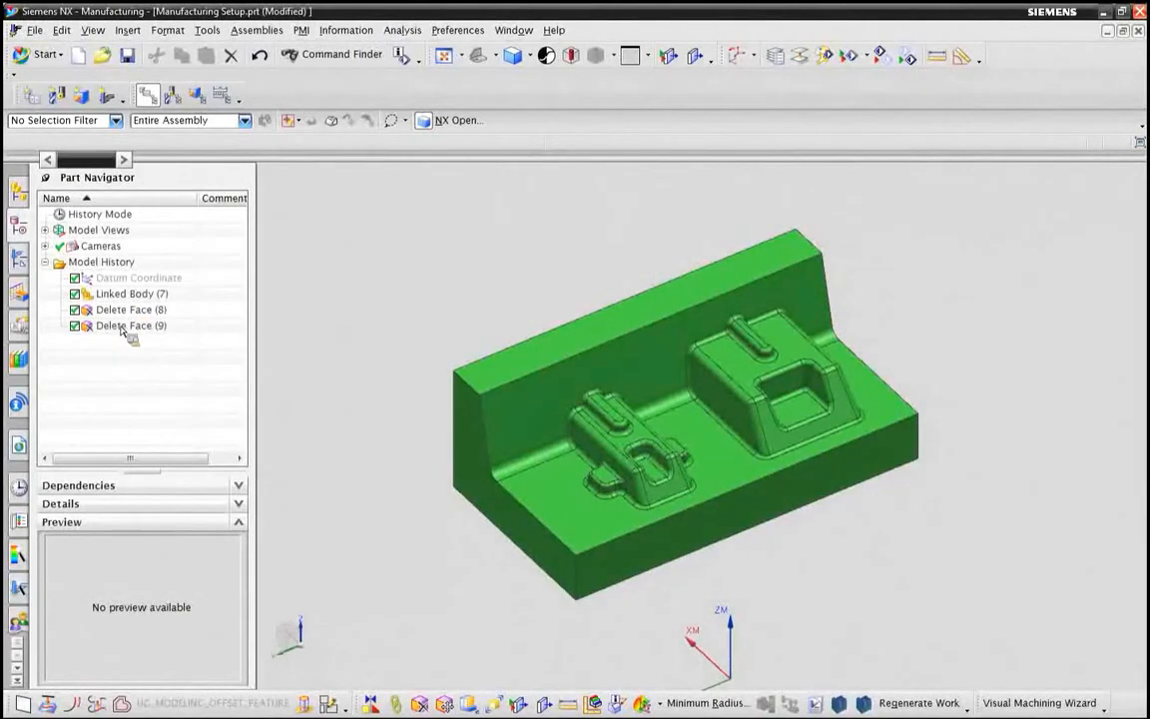
Toggle the Mold Part's visibility in wireframe and shaded display to compare it with the simplified machining body, leaving it hidden.
click(18, 190)
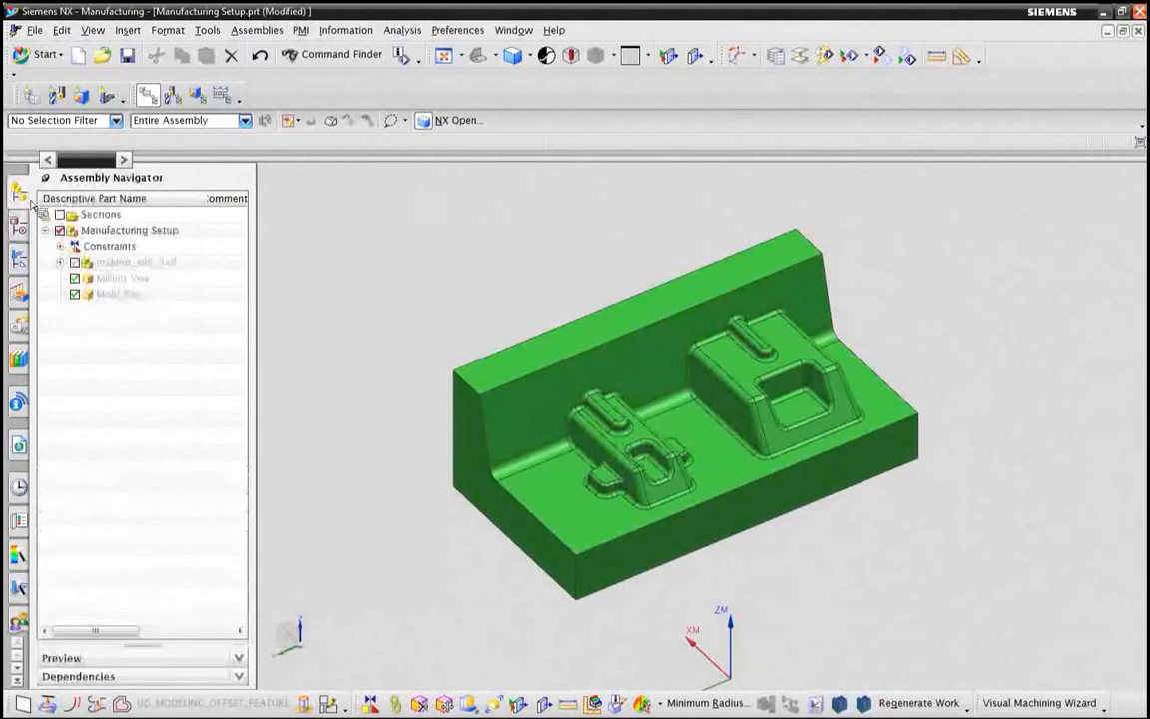
click(75, 295)
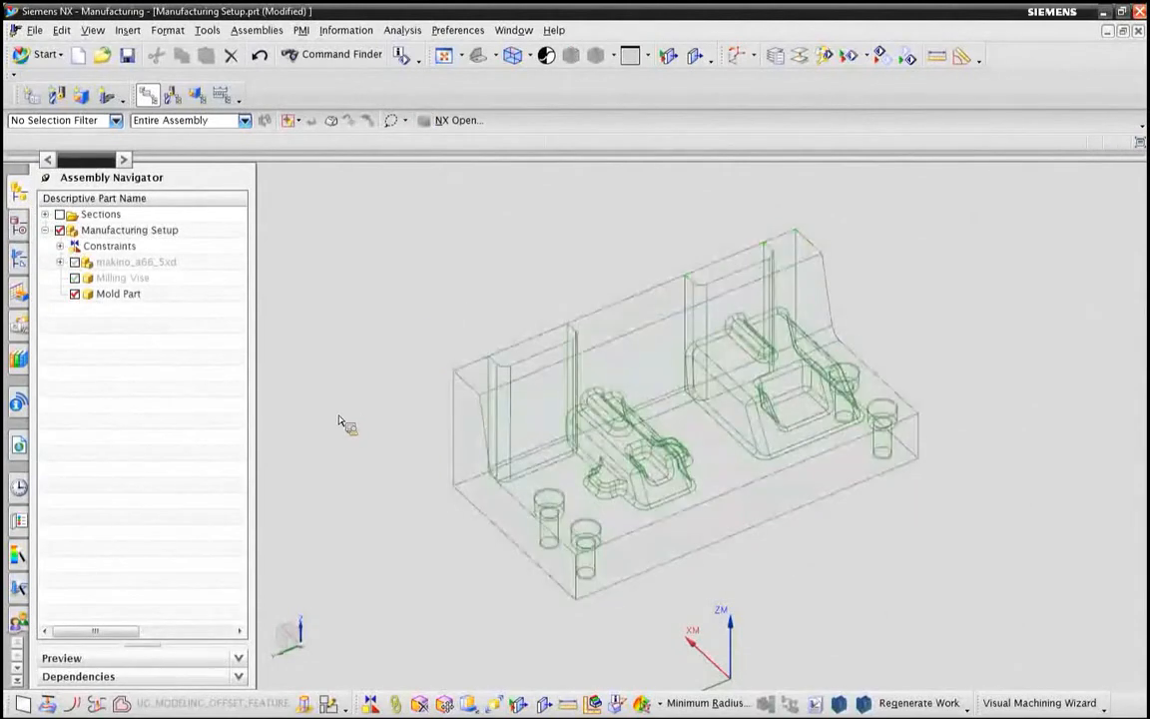
click(75, 295)
click(75, 294)
click(75, 295)
right_click(335, 262)
click(339, 266)
click(75, 294)
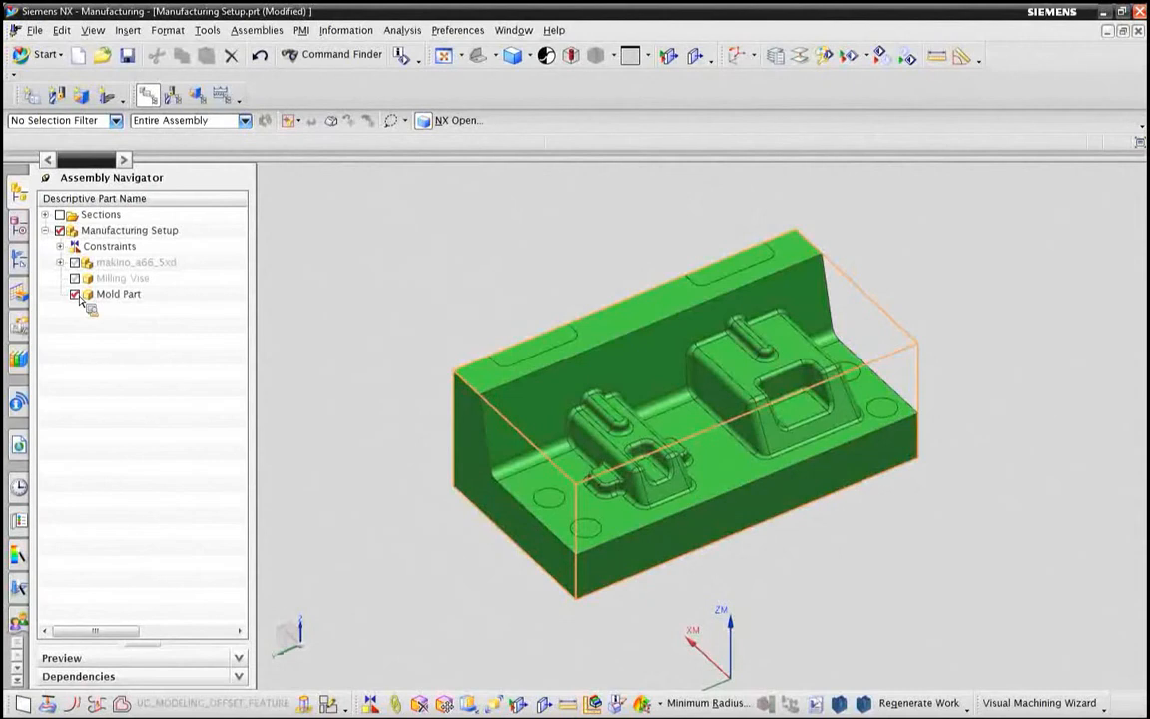
click(75, 295)
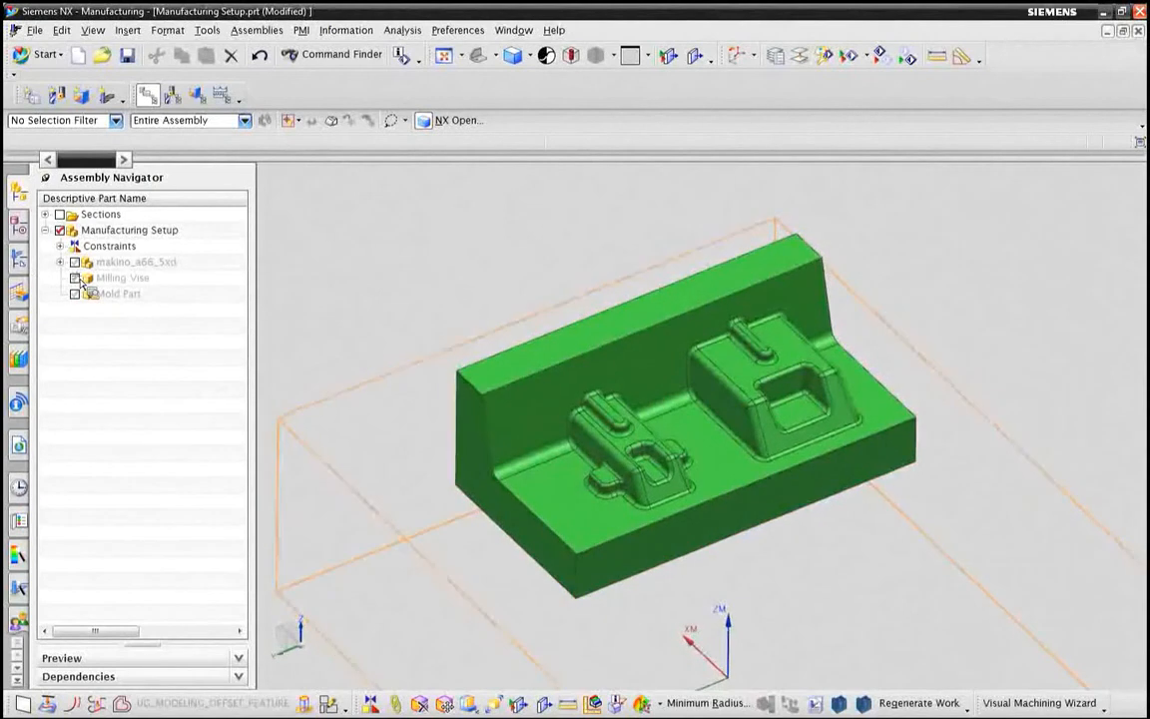
Show the Milling Vise and the makino_a66_5xd machine around the workpiece.
click(75, 278)
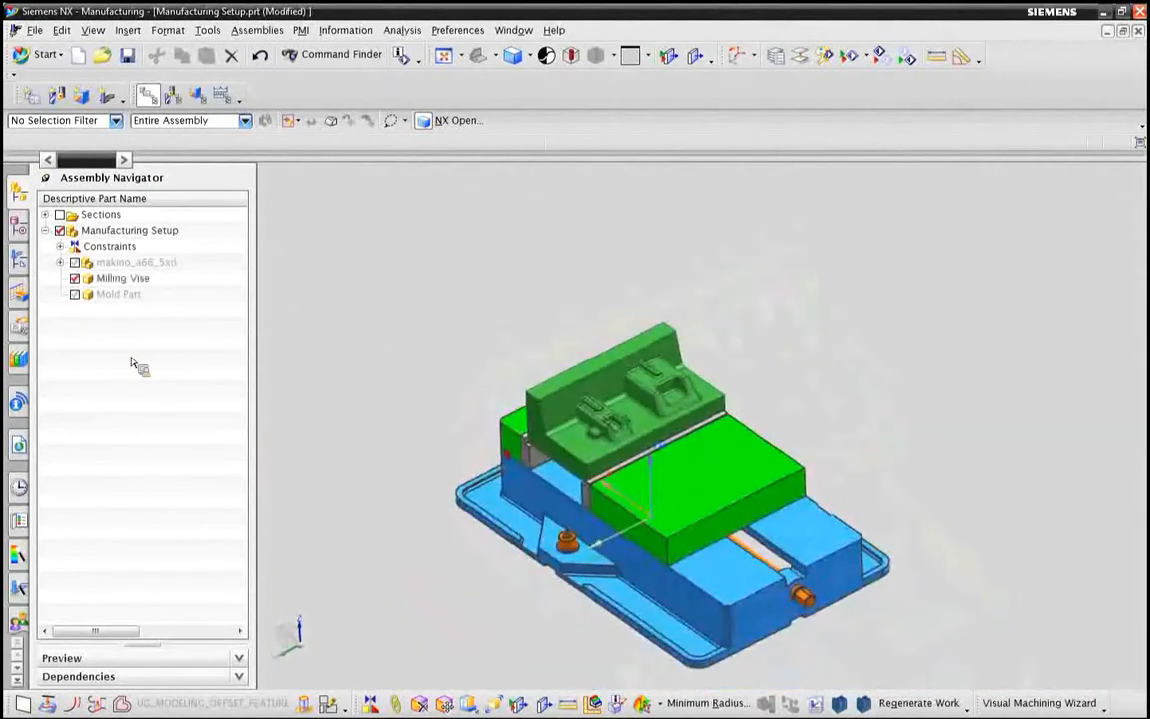
click(75, 262)
click(78, 264)
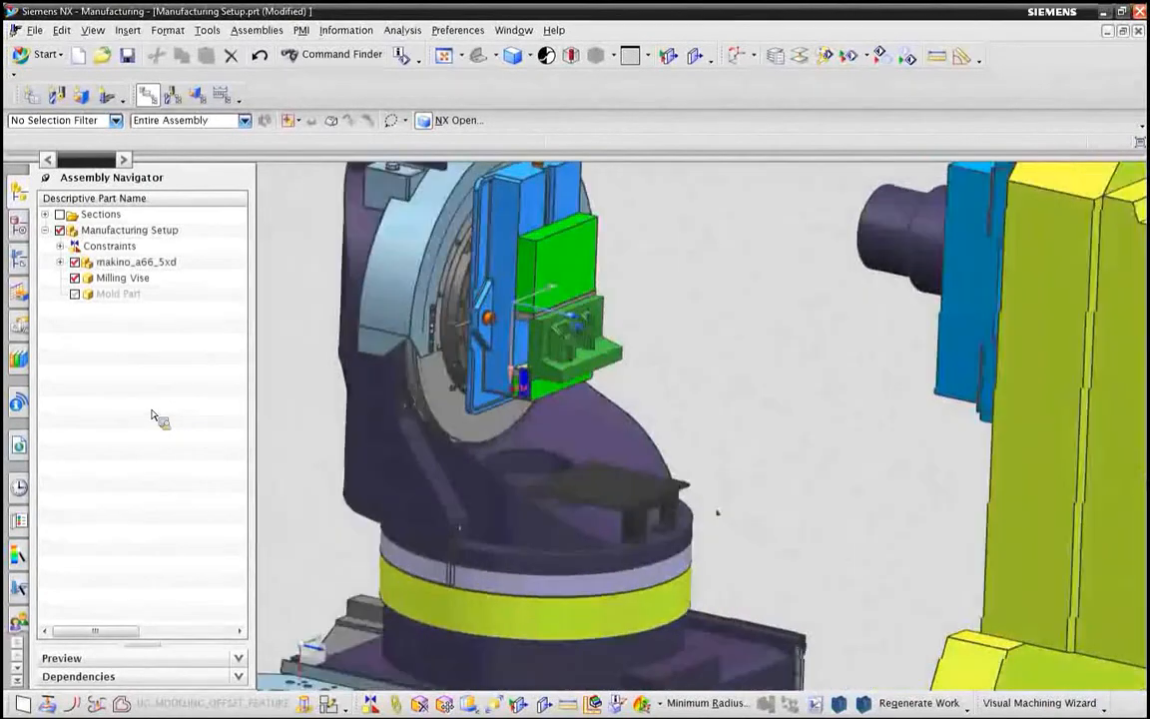
Simulate the FLOWCUT_SINGLE_COPY and CONTOUR_PROFILE operations on the machine at speed 3, raise the speed to 5, and close the simulation.
click(19, 255)
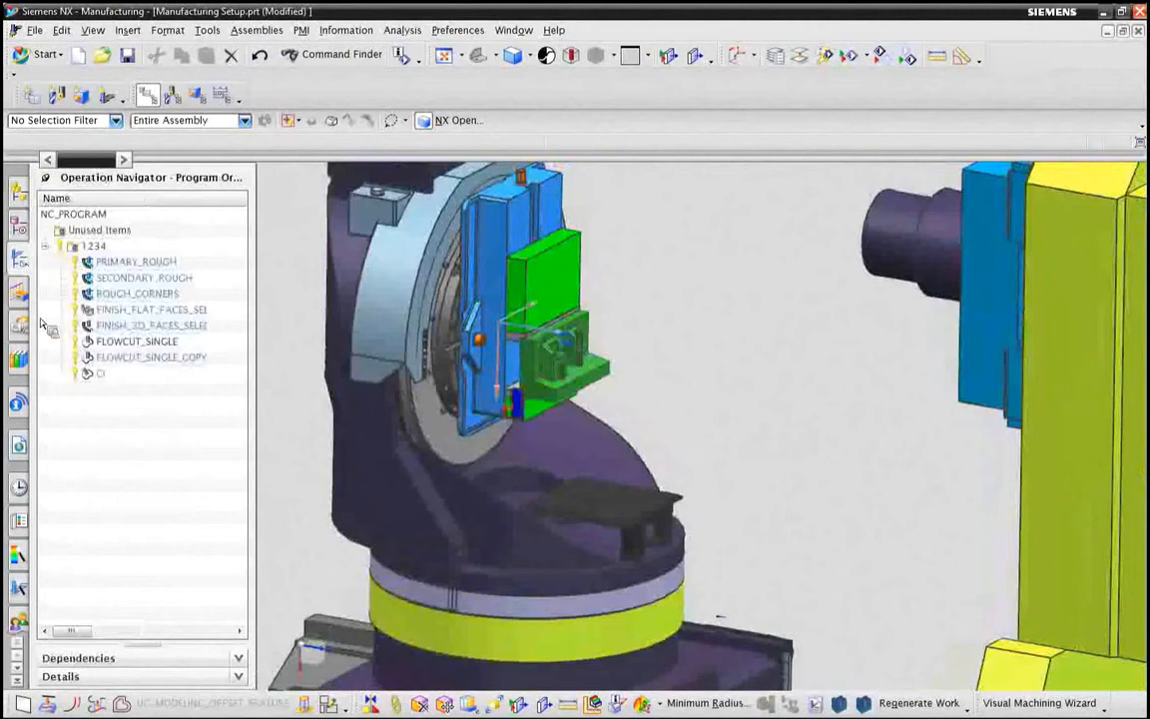
click(135, 356)
ctrl+click(139, 372)
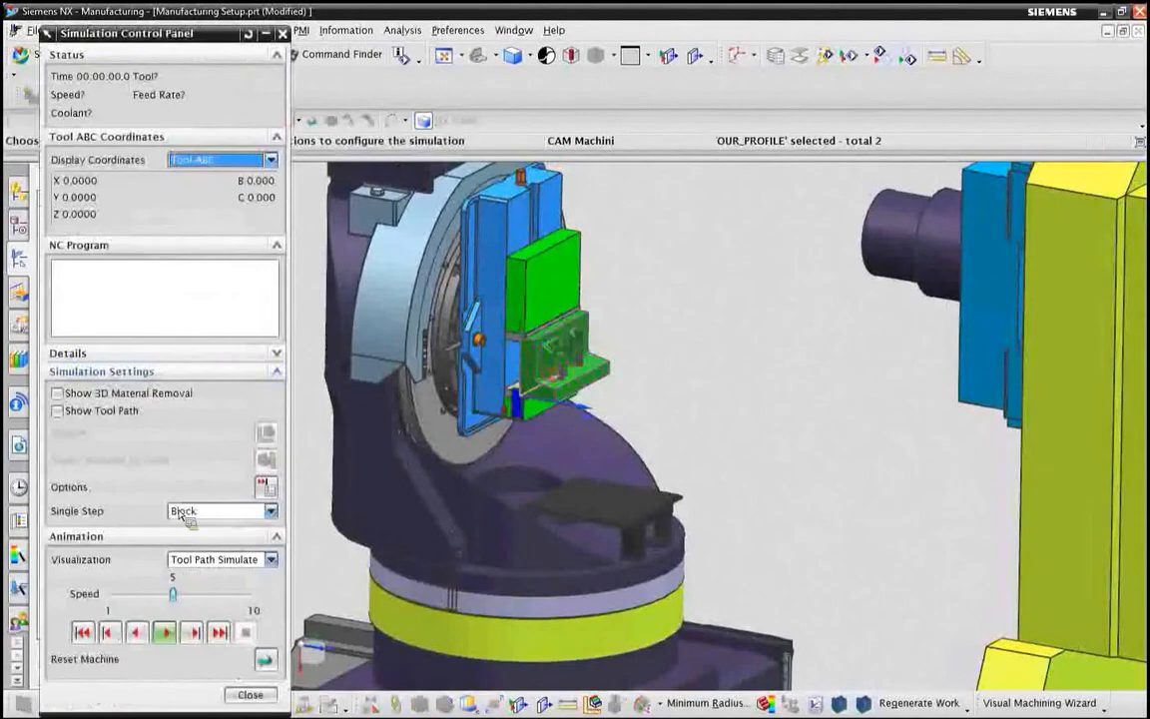
click(195, 634)
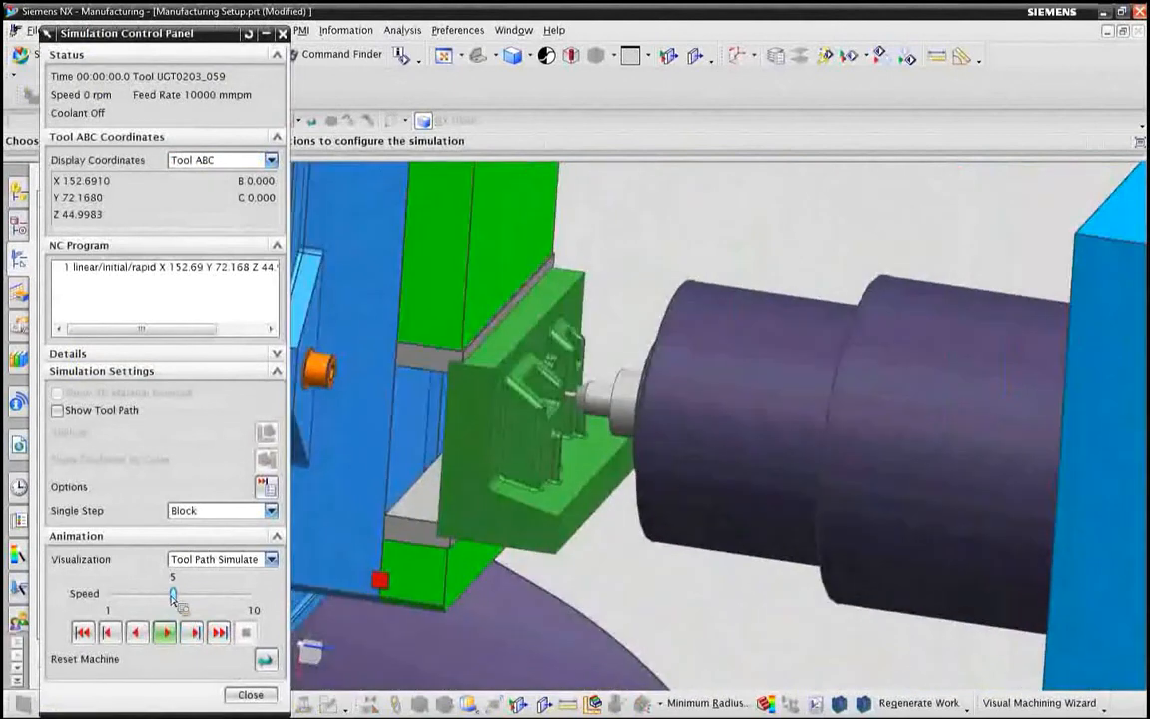
click(158, 599)
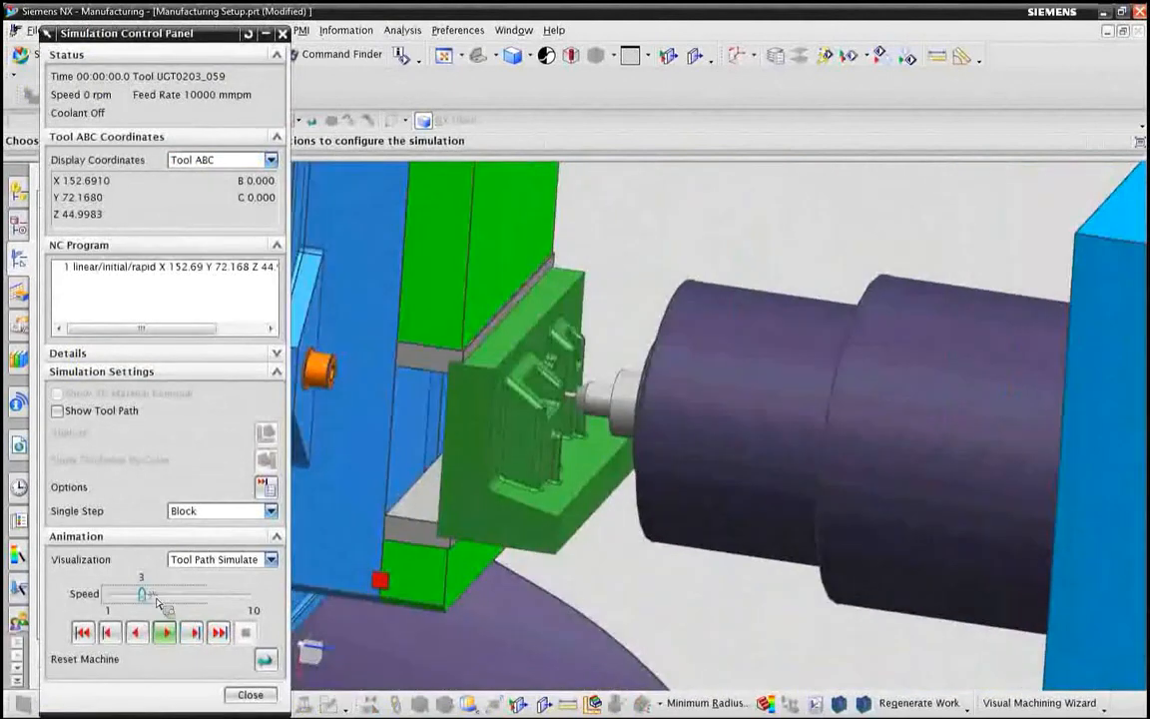
click(167, 634)
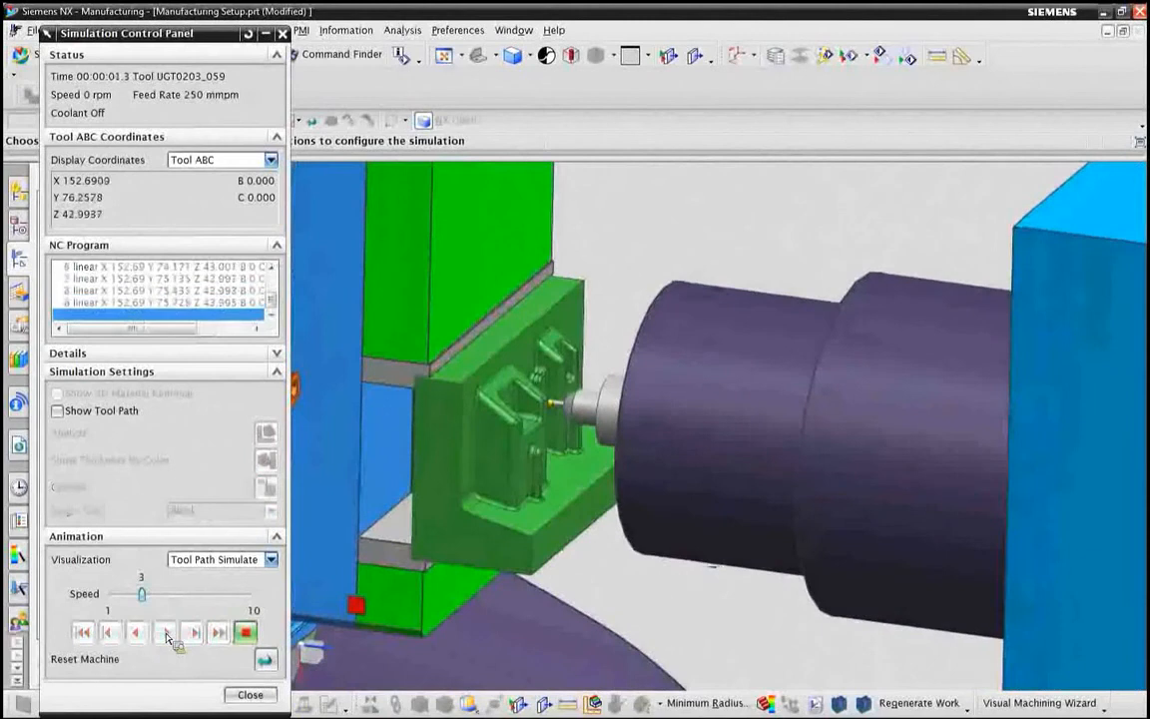
click(171, 594)
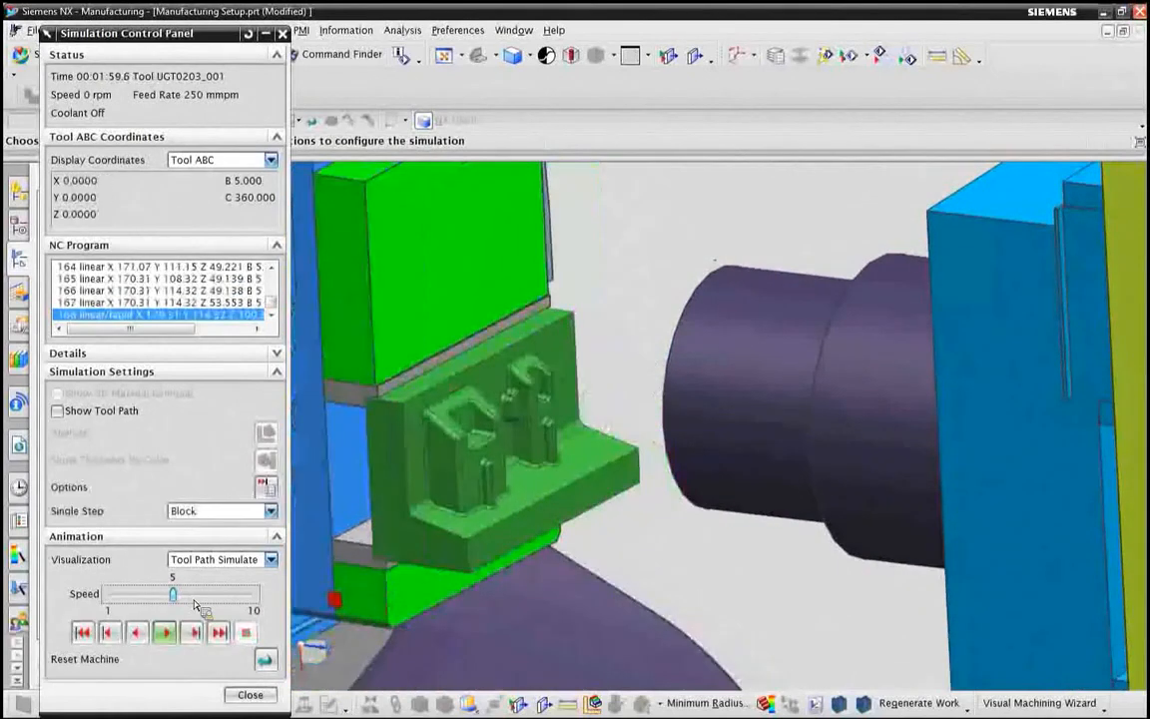
click(250, 696)
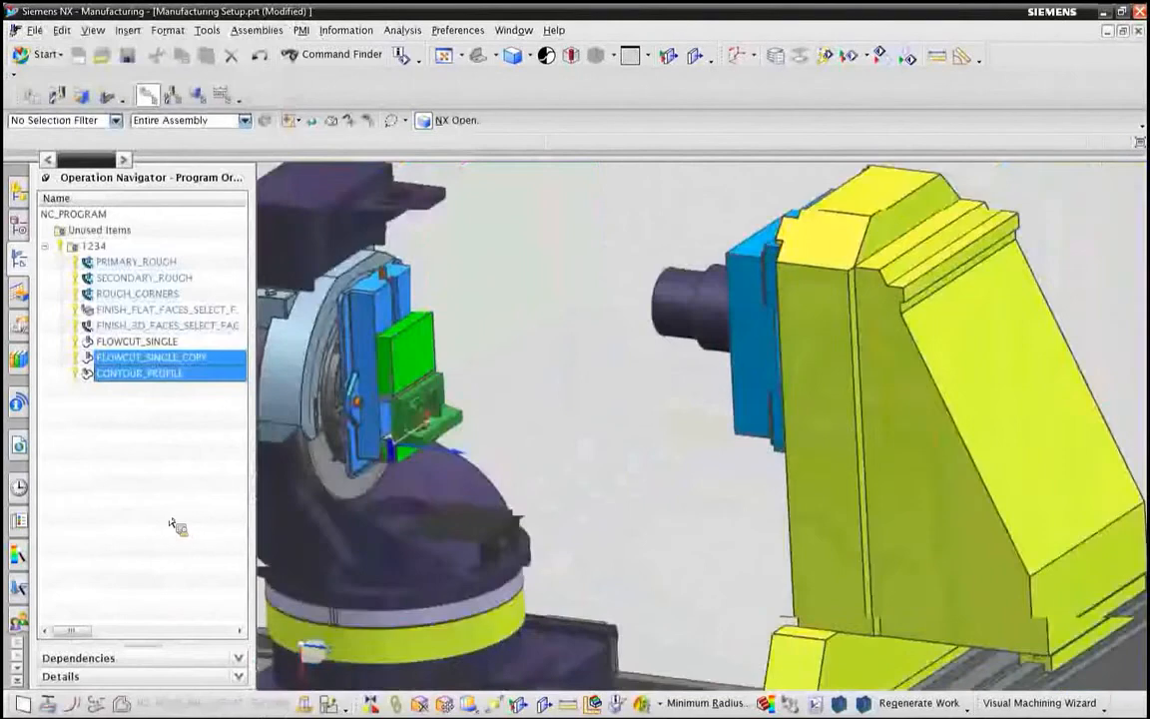
Hide the makino_a66_5xd machine and the Milling Vise and bring the workpiece back into a standard view.
click(141, 474)
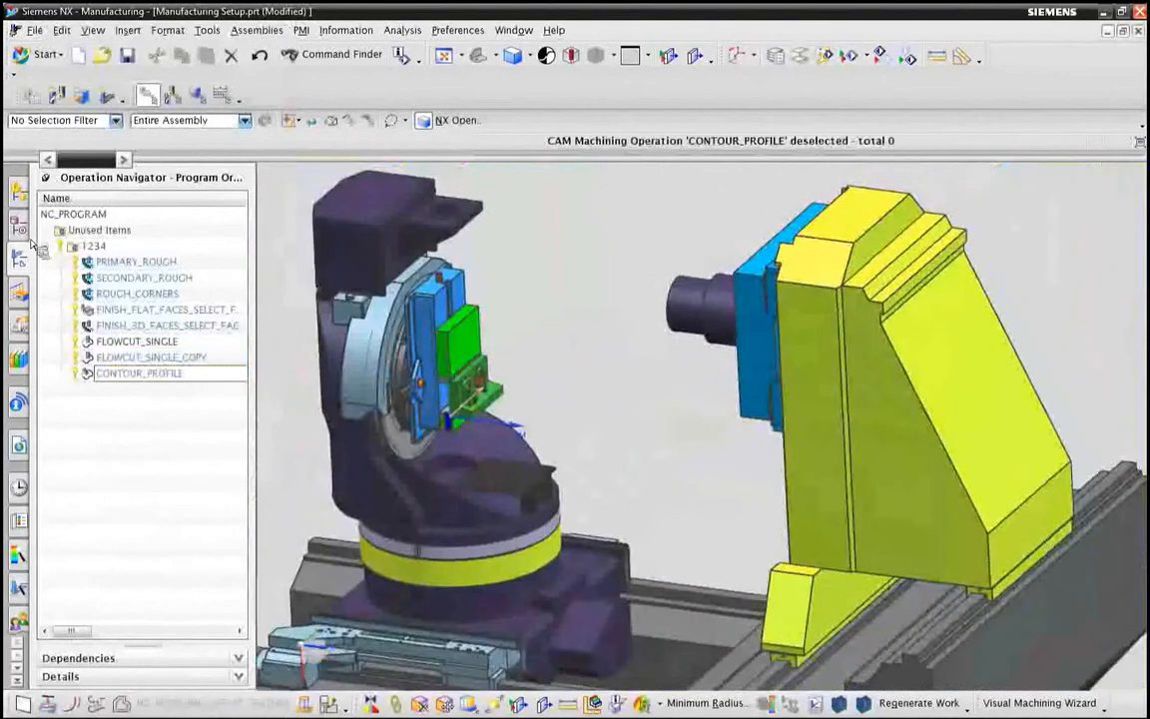
click(18, 191)
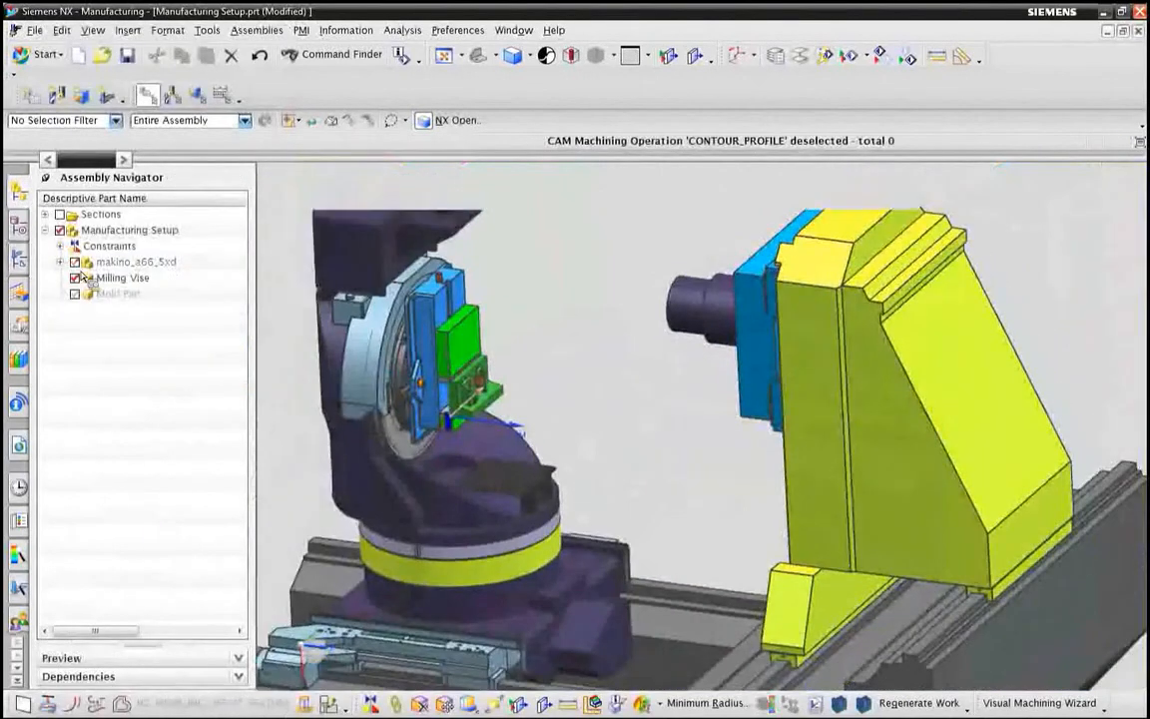
click(76, 279)
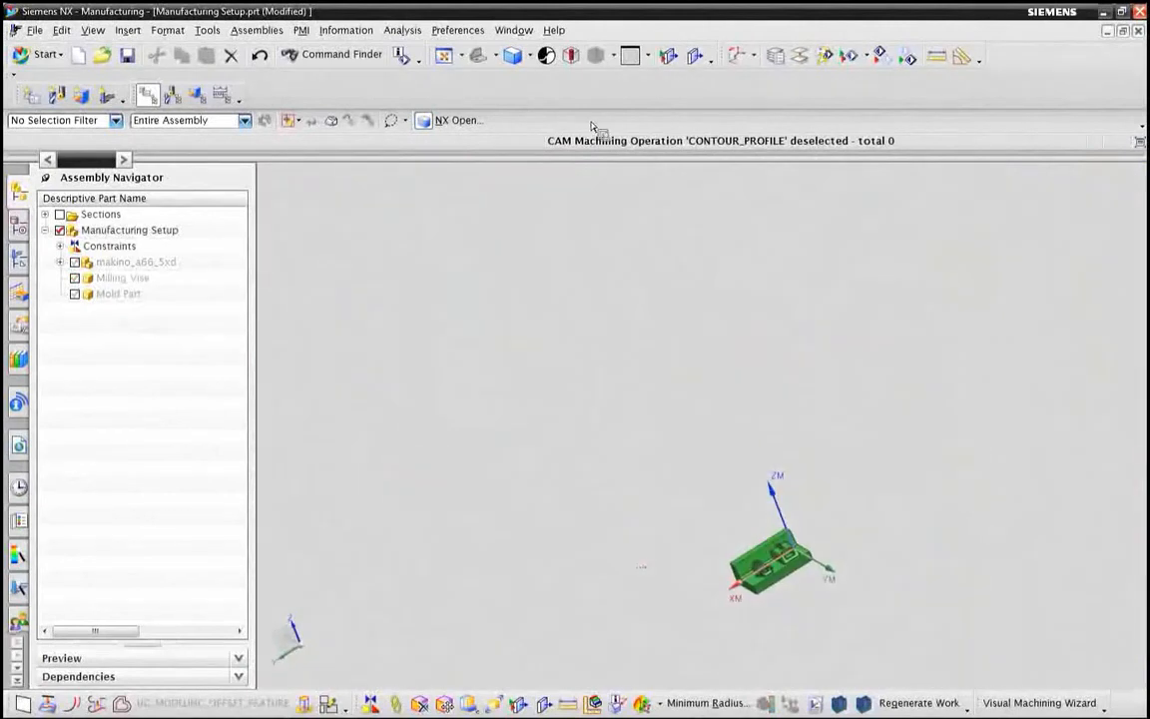
click(402, 54)
key(Home)
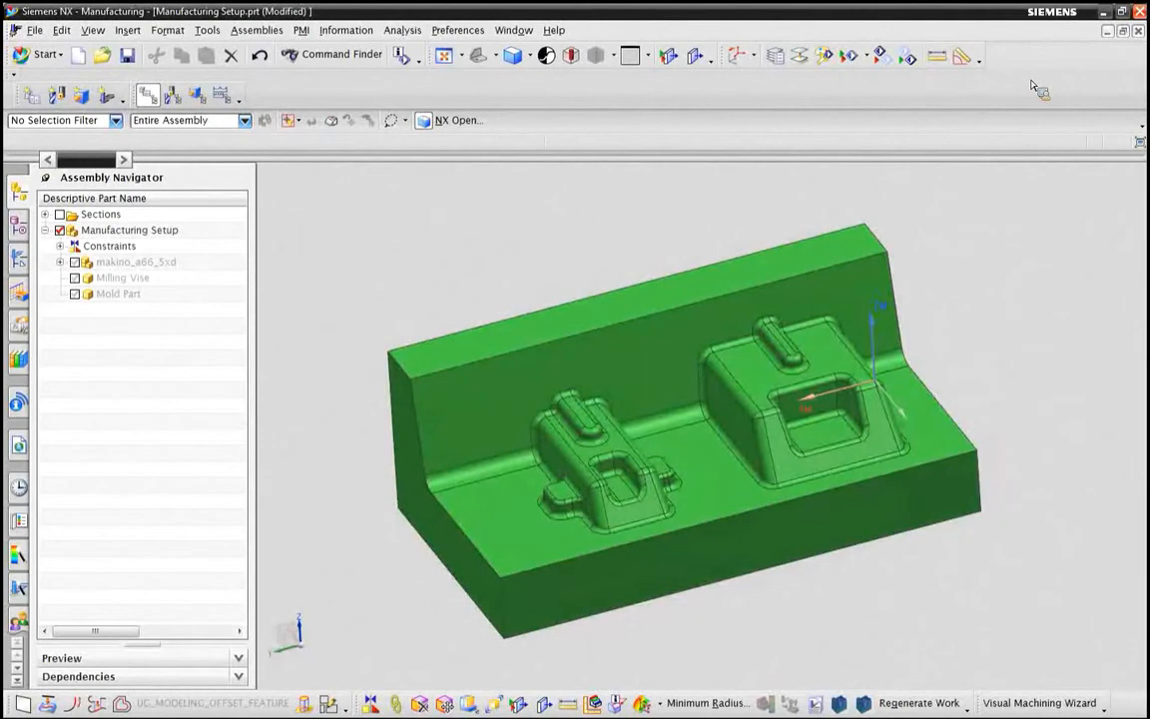
Display the Synchronous Modeling commands and look through the Move Face variants.
right_click(1031, 86)
click(1068, 559)
click(250, 177)
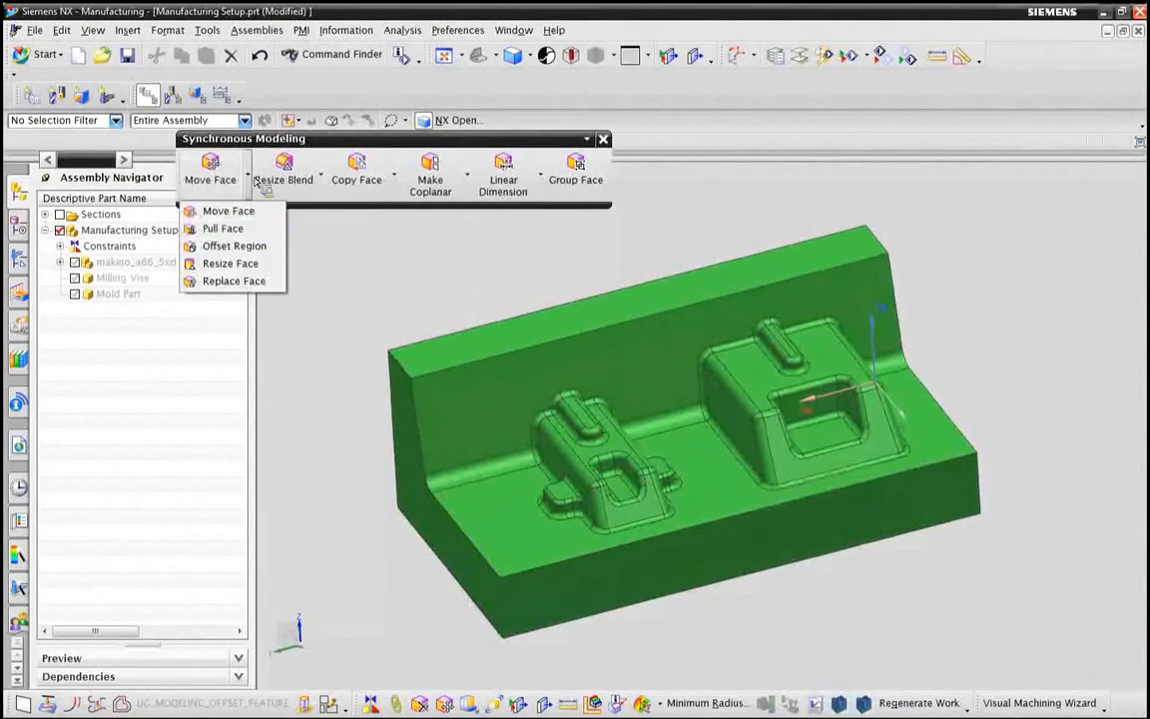
click(353, 260)
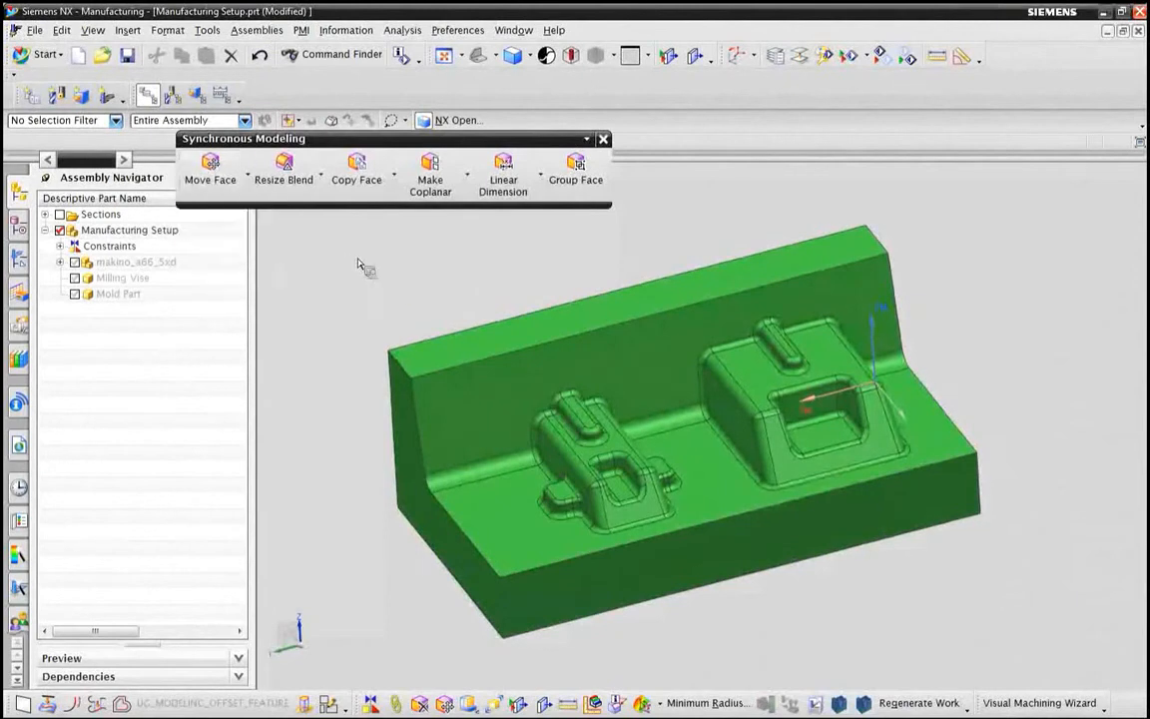
Suppress the Delete Face (9) feature to check which holes it fills, and unsuppress it again.
click(20, 260)
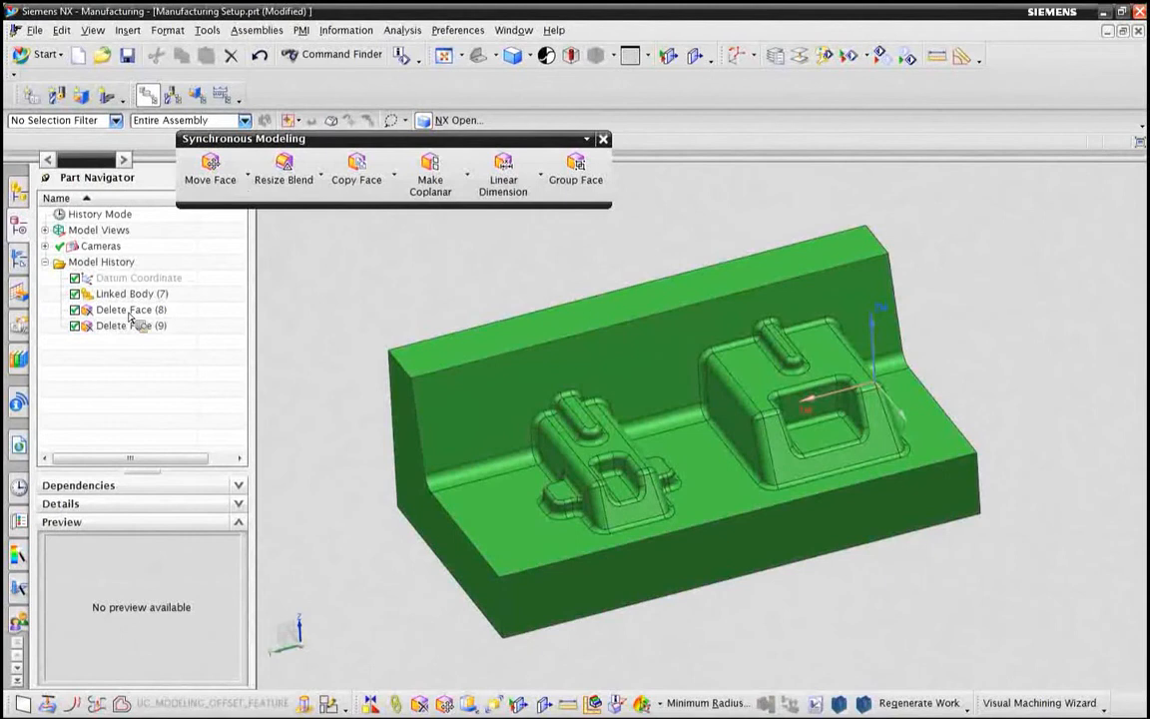
click(80, 330)
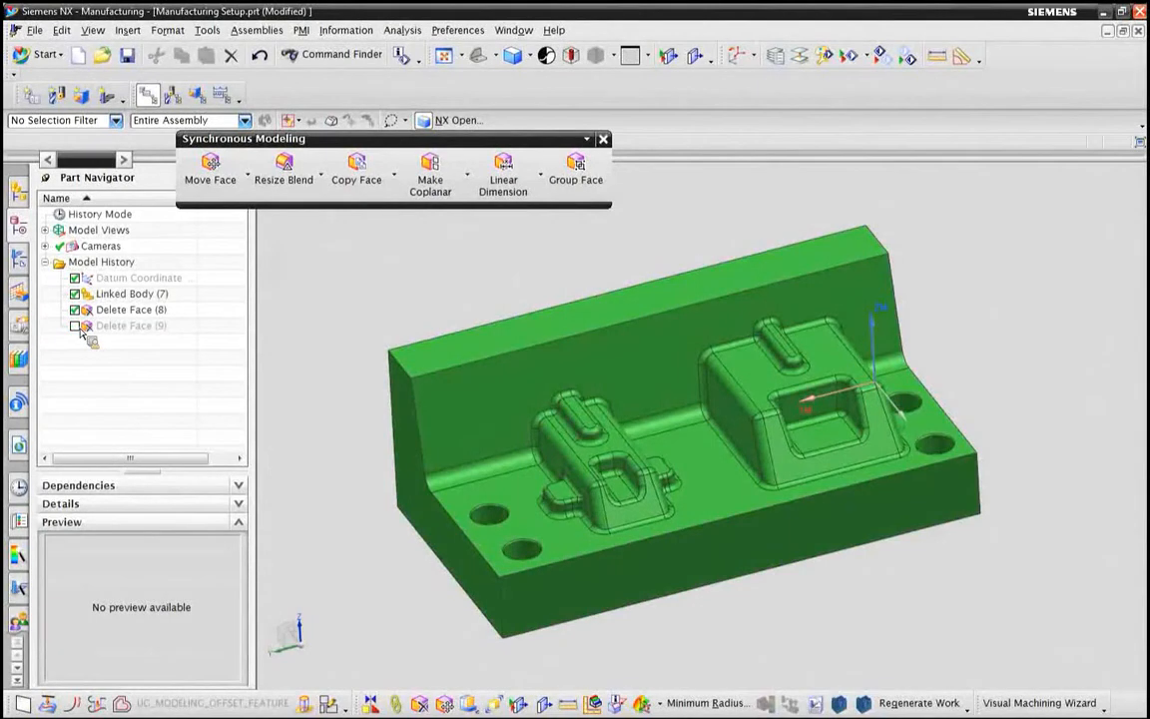
click(76, 326)
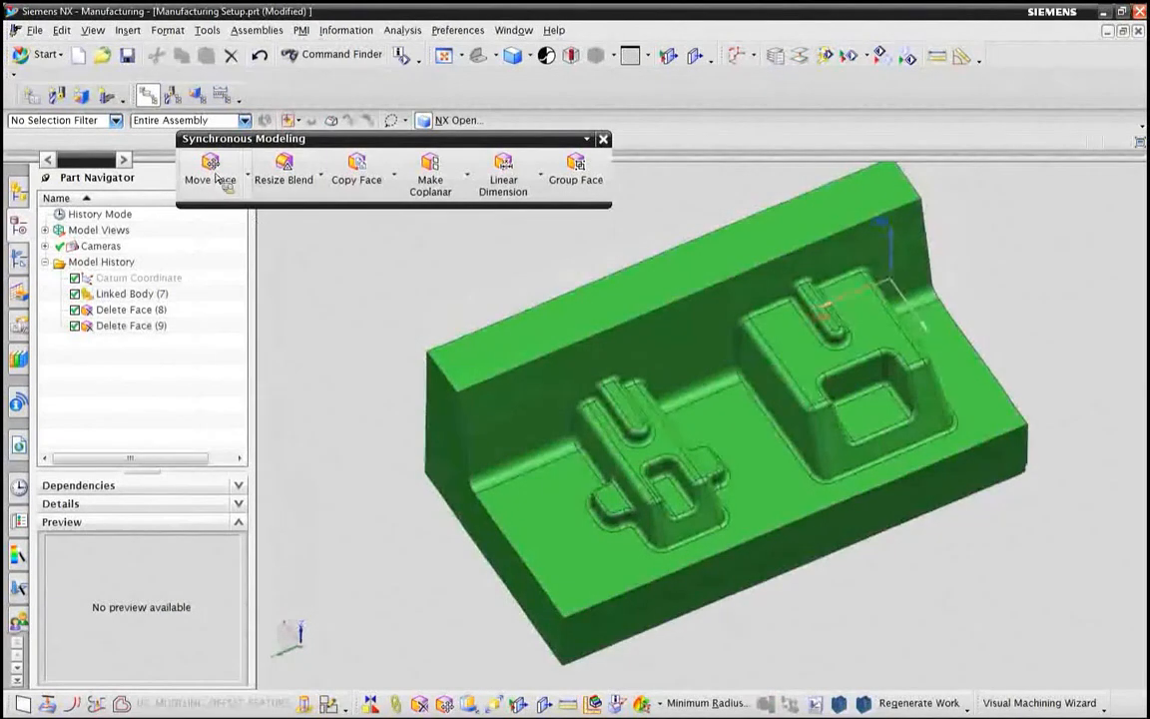
Move all faces of the larger boss 24 mm toward the smaller boss with Move Face, and suppress the new feature.
click(211, 170)
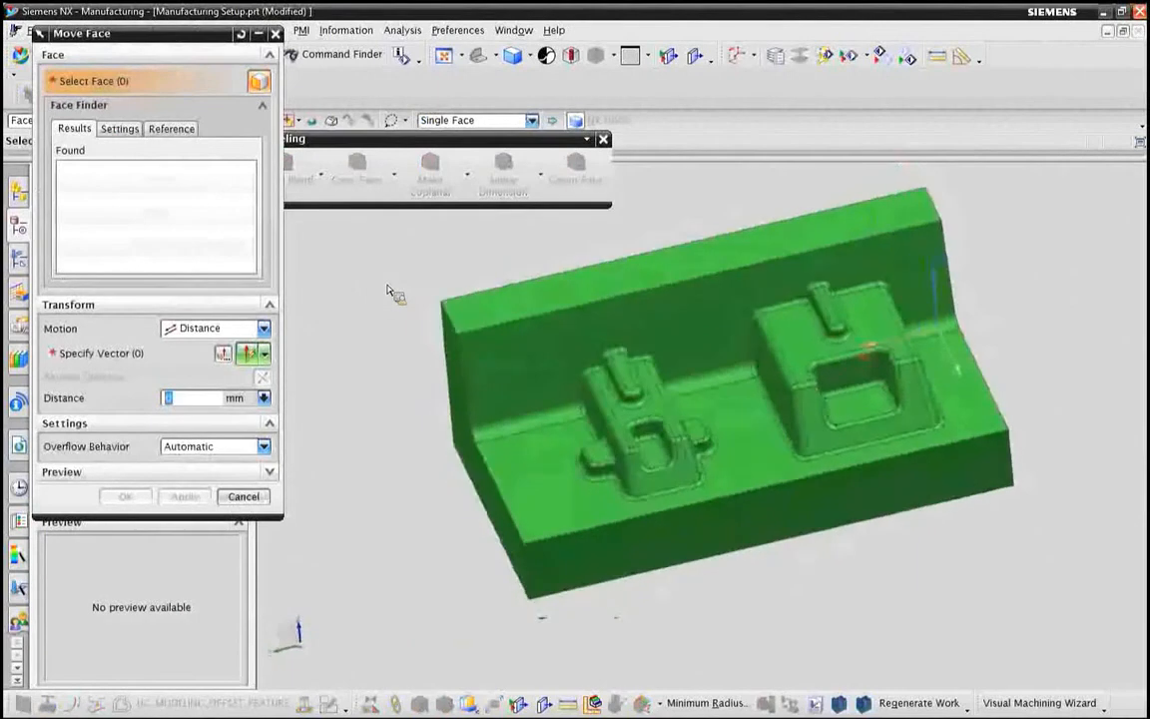
mouse_move(593, 308)
middle_down()
mouse_move(790, 303)
mouse_move(784, 335)
middle_up()
mouse_move(734, 327)
mouse_down()
mouse_move(718, 322)
mouse_move(629, 450)
mouse_move(698, 567)
mouse_move(827, 552)
mouse_move(869, 399)
mouse_move(830, 333)
mouse_move(736, 327)
mouse_up()
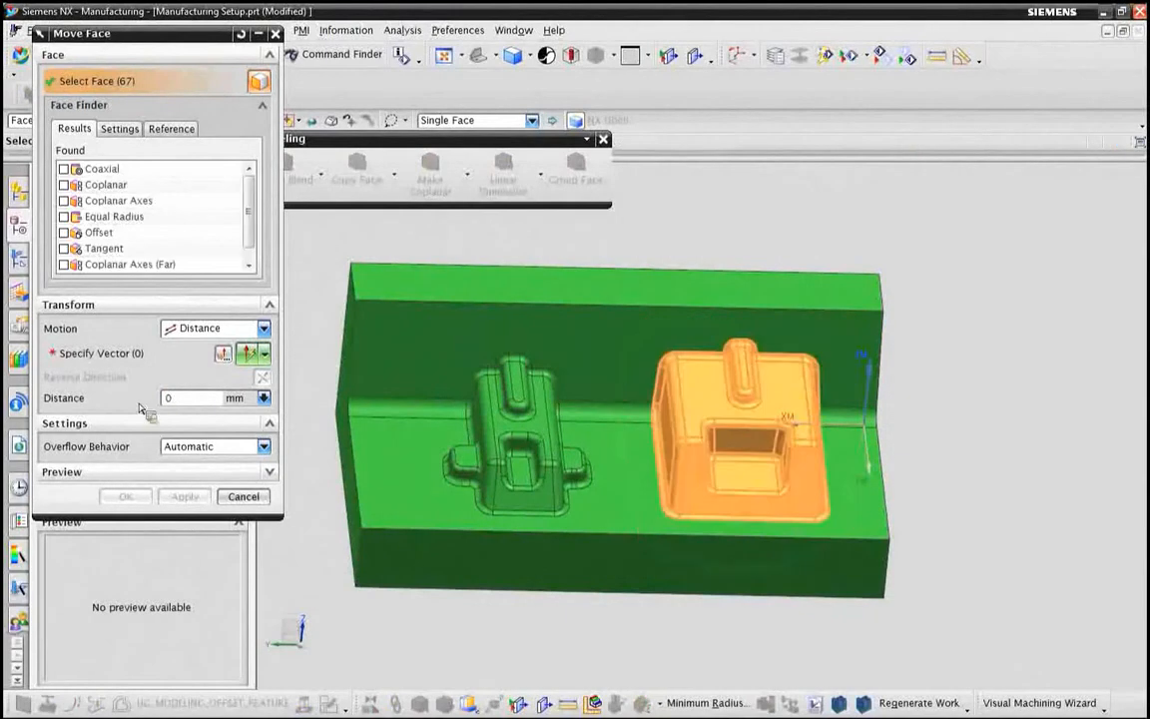
click(181, 355)
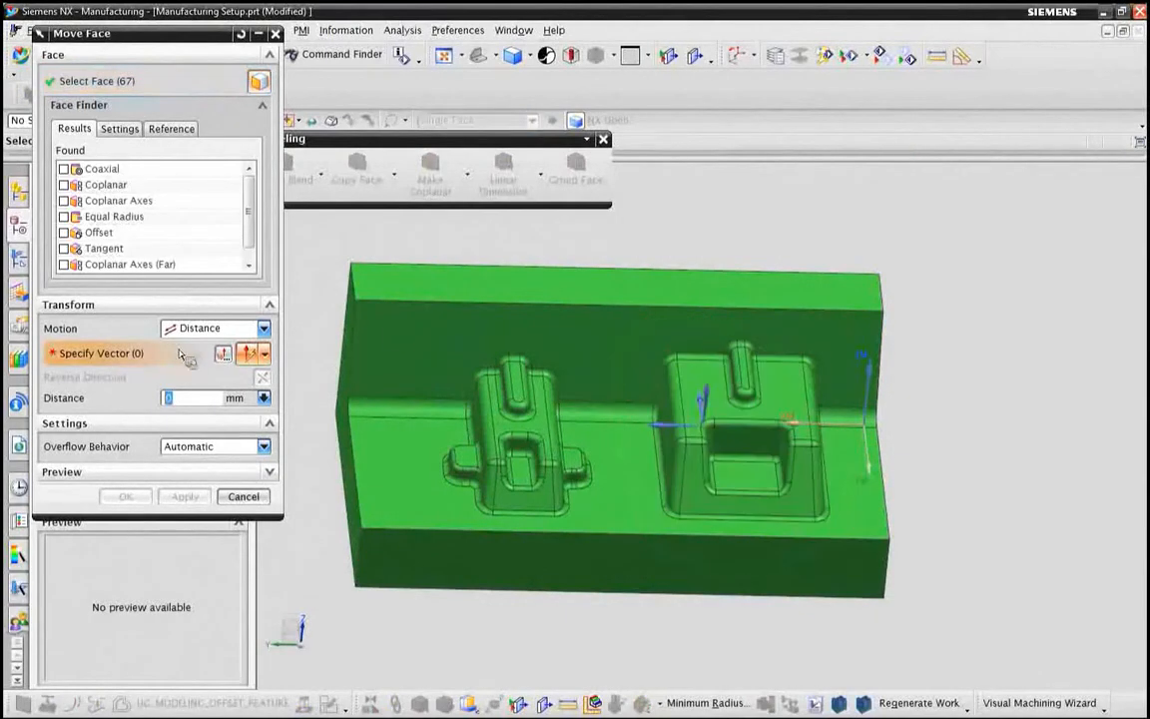
click(405, 270)
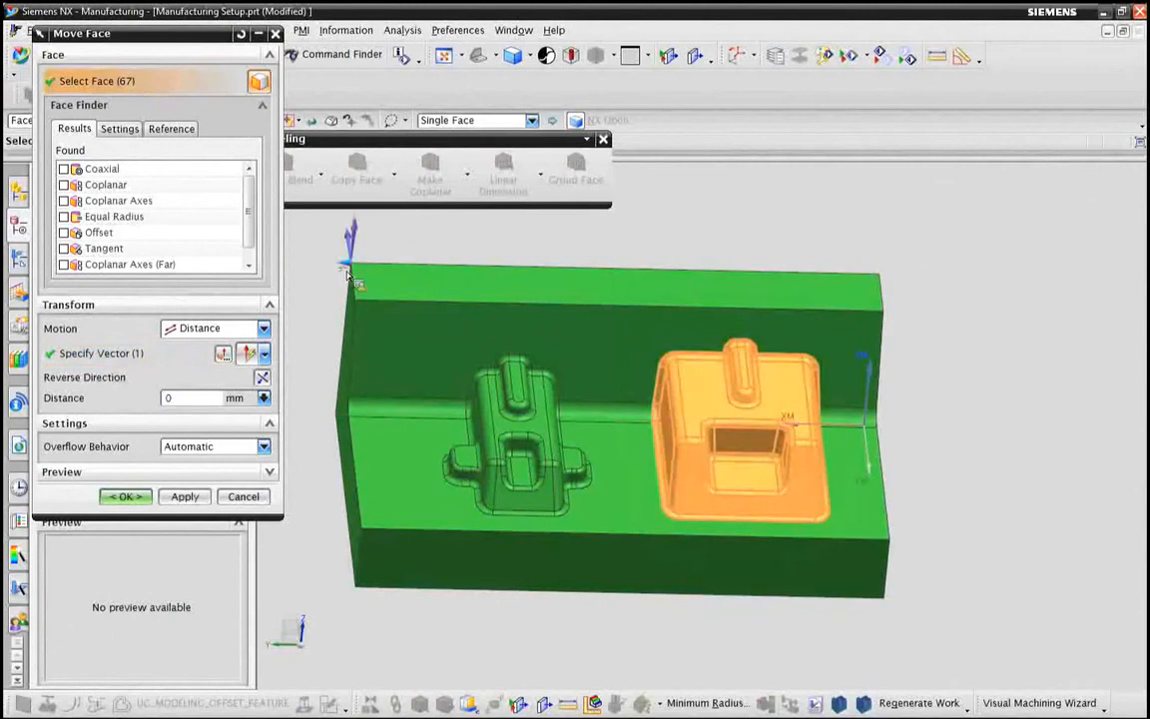
drag(343, 264, 308, 268)
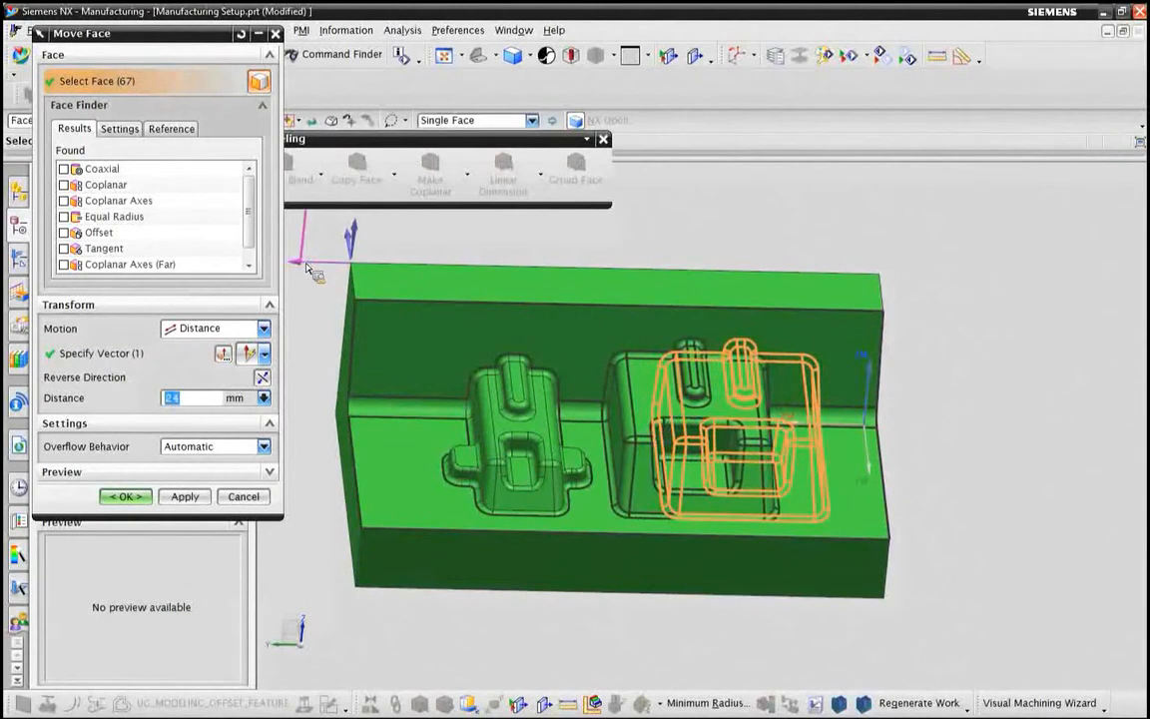
key(Home)
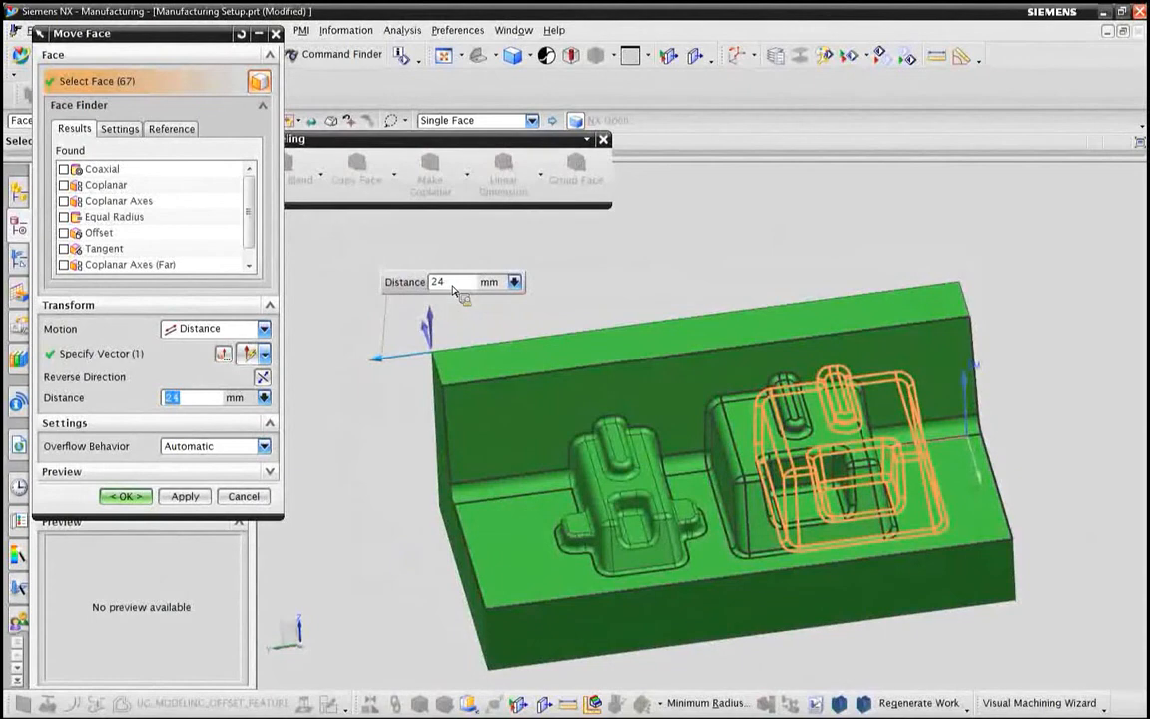
click(141, 501)
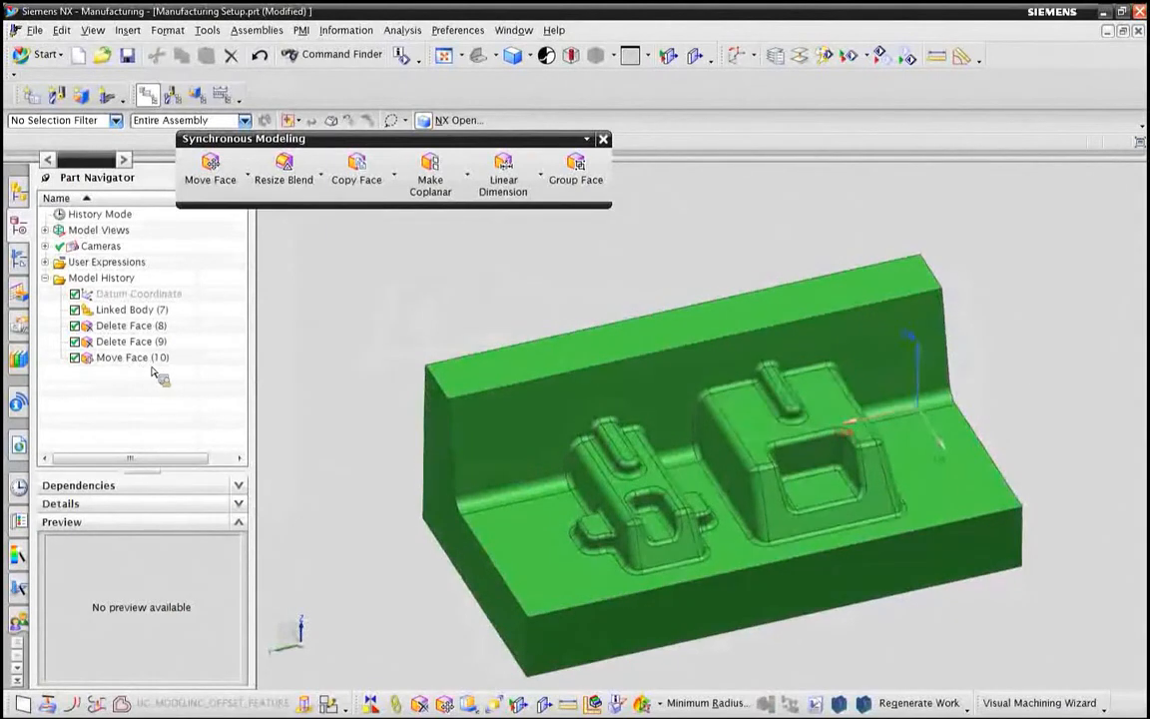
click(76, 359)
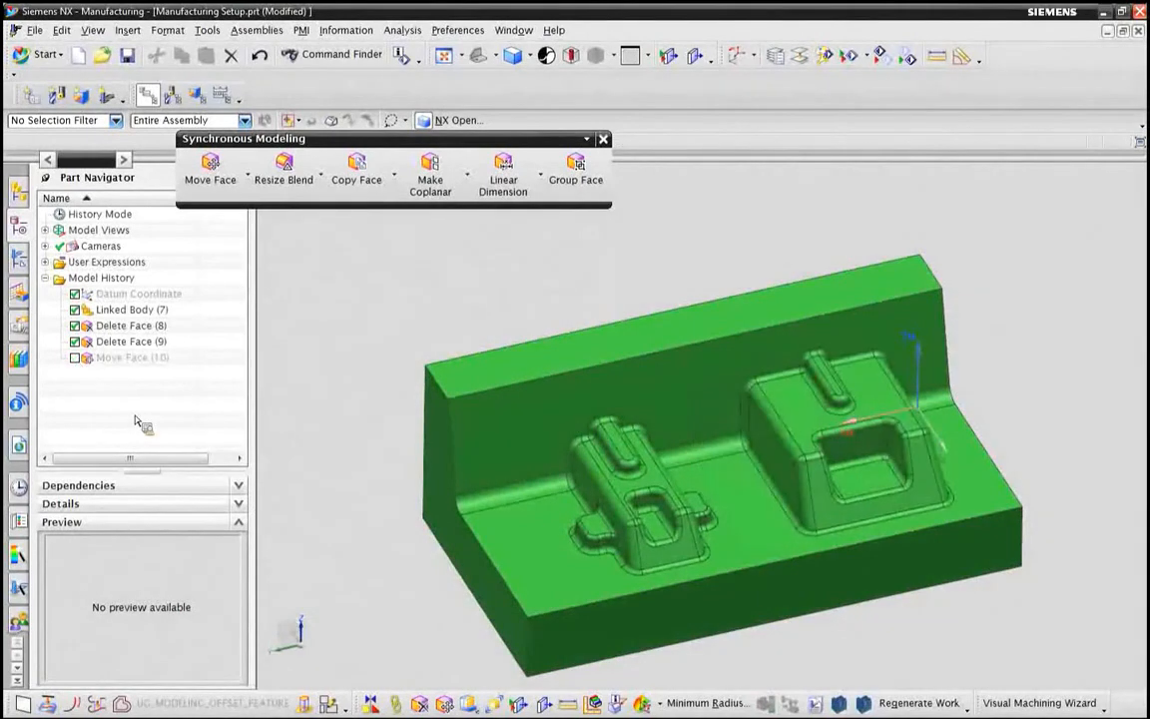
Replace the Mold Part component in the assembly with the part file Mold Part-RevB.prt.
click(22, 191)
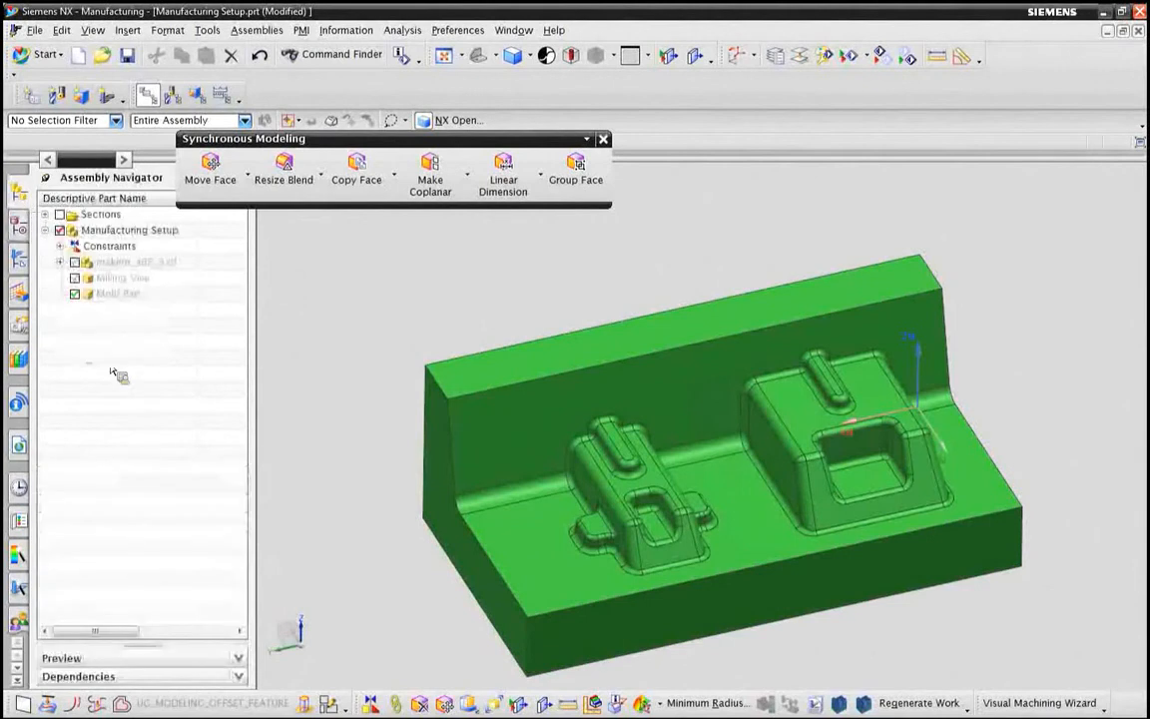
right_click(117, 305)
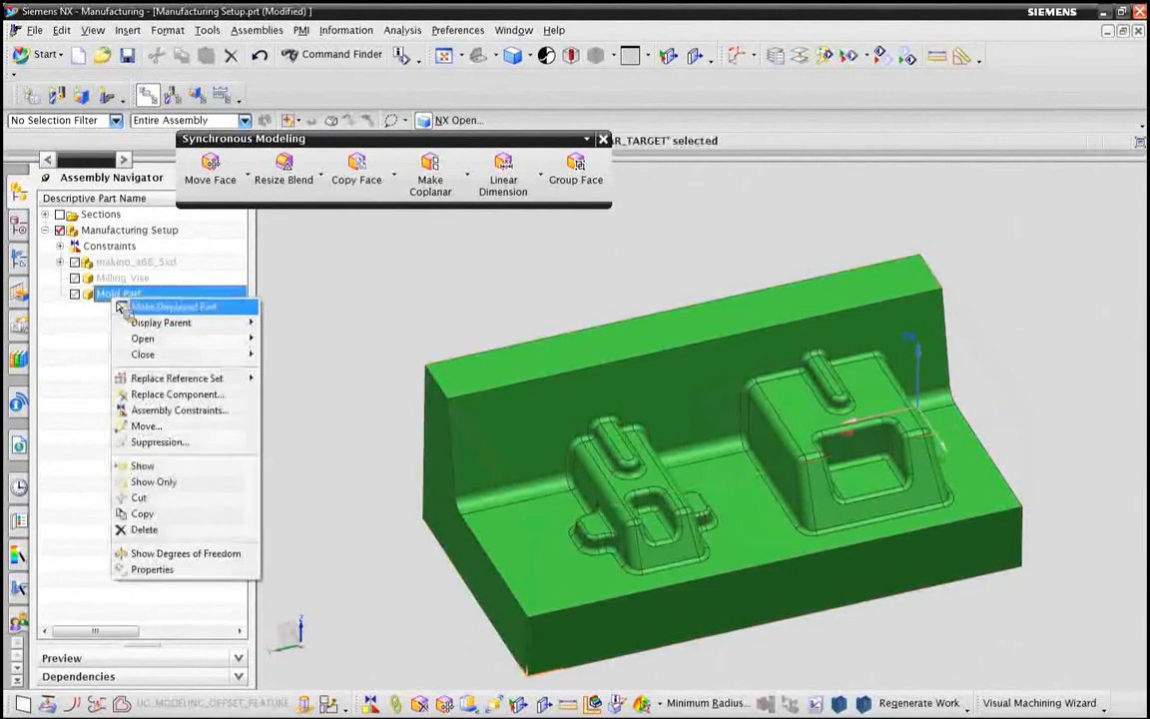
click(181, 398)
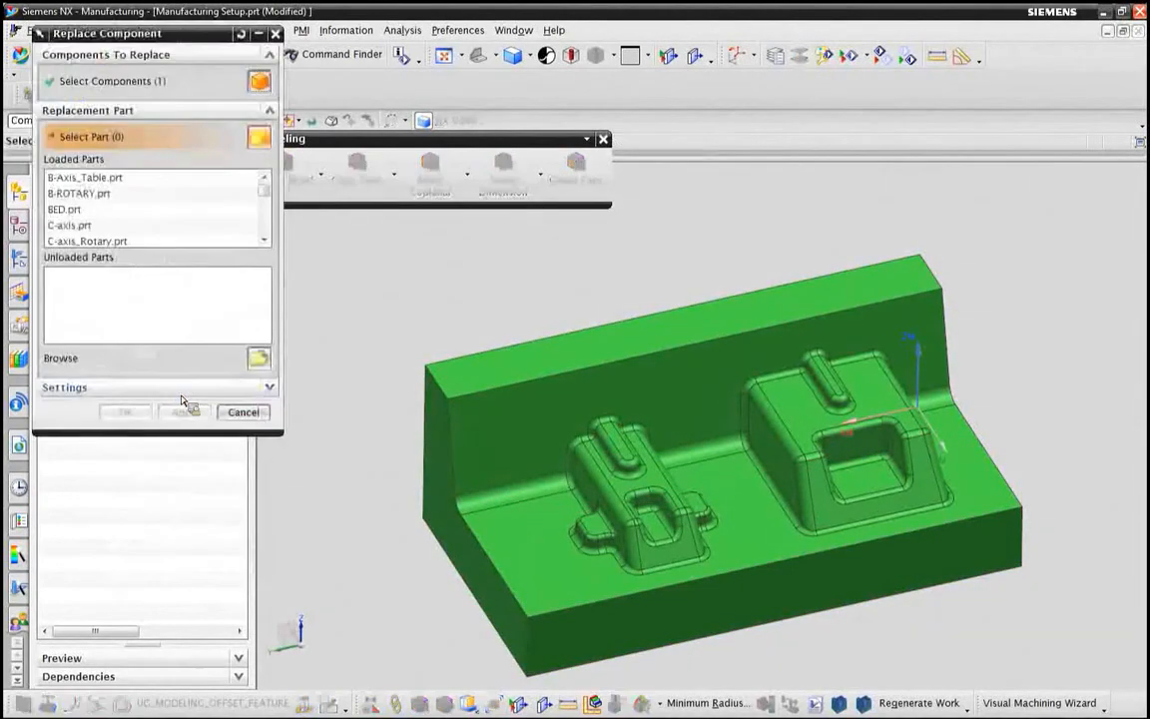
click(259, 361)
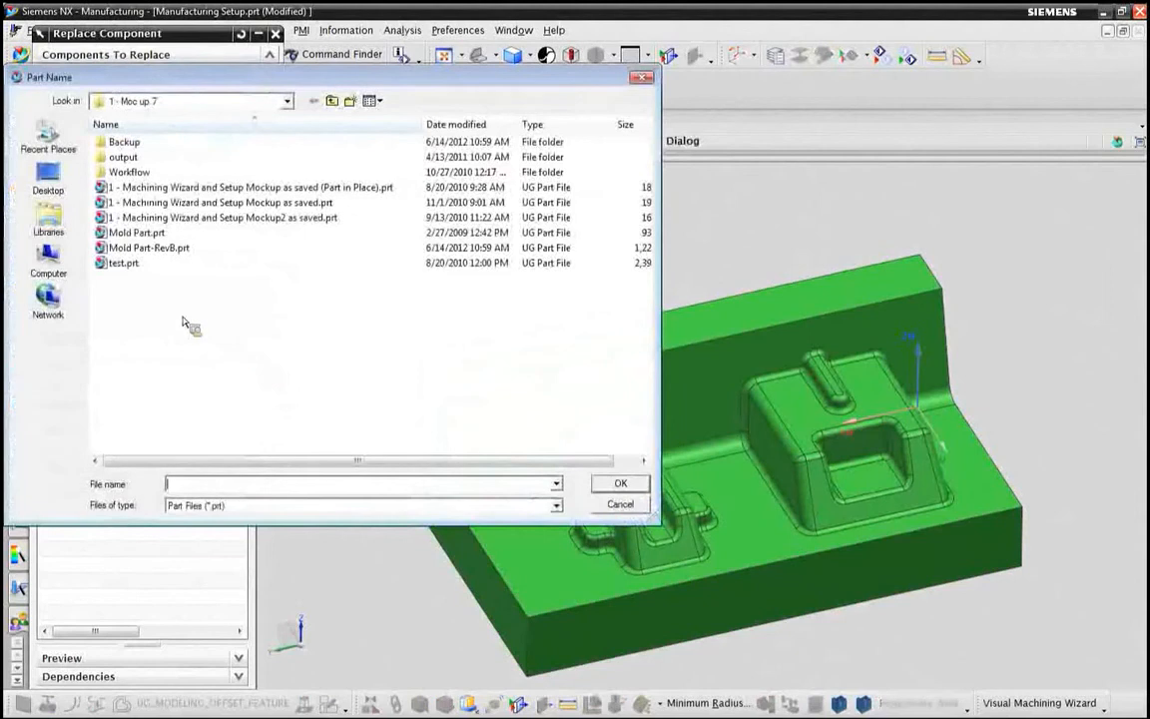
click(139, 248)
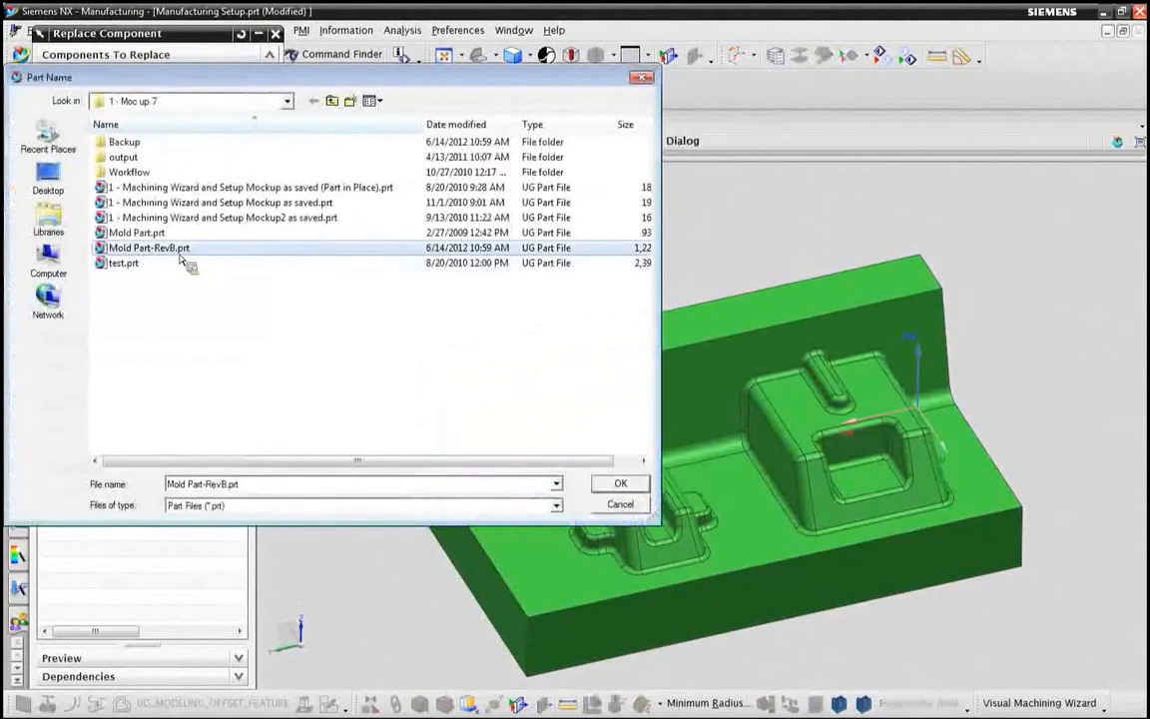
click(618, 485)
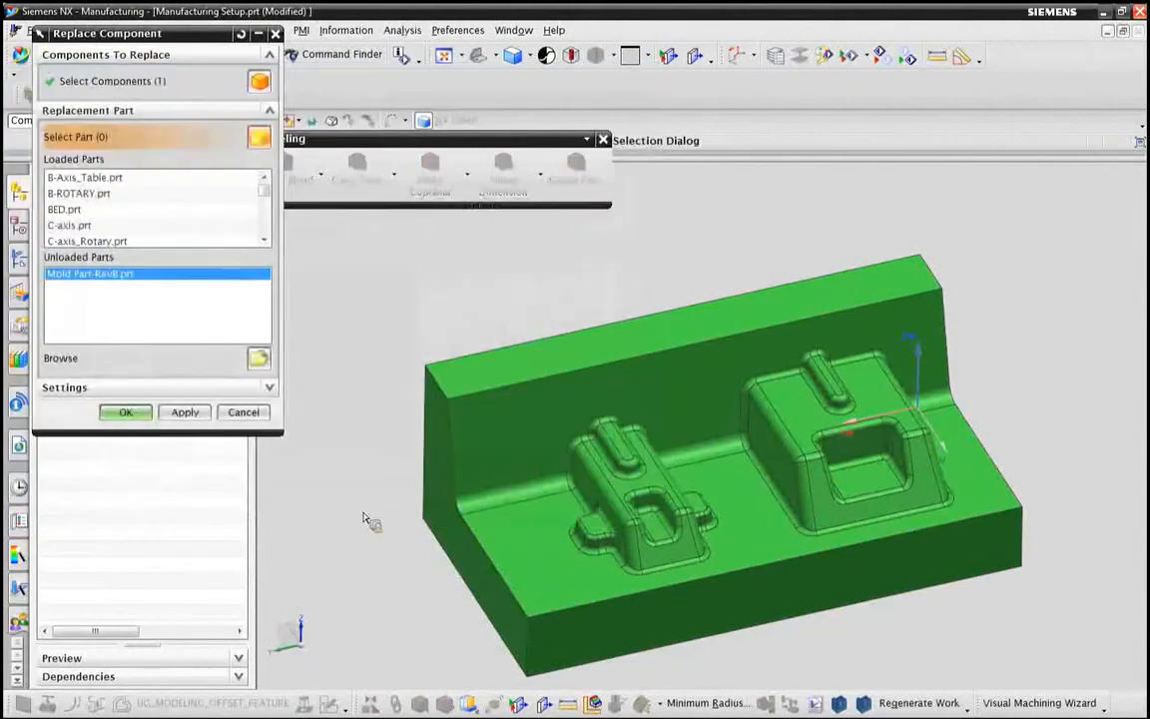
click(126, 411)
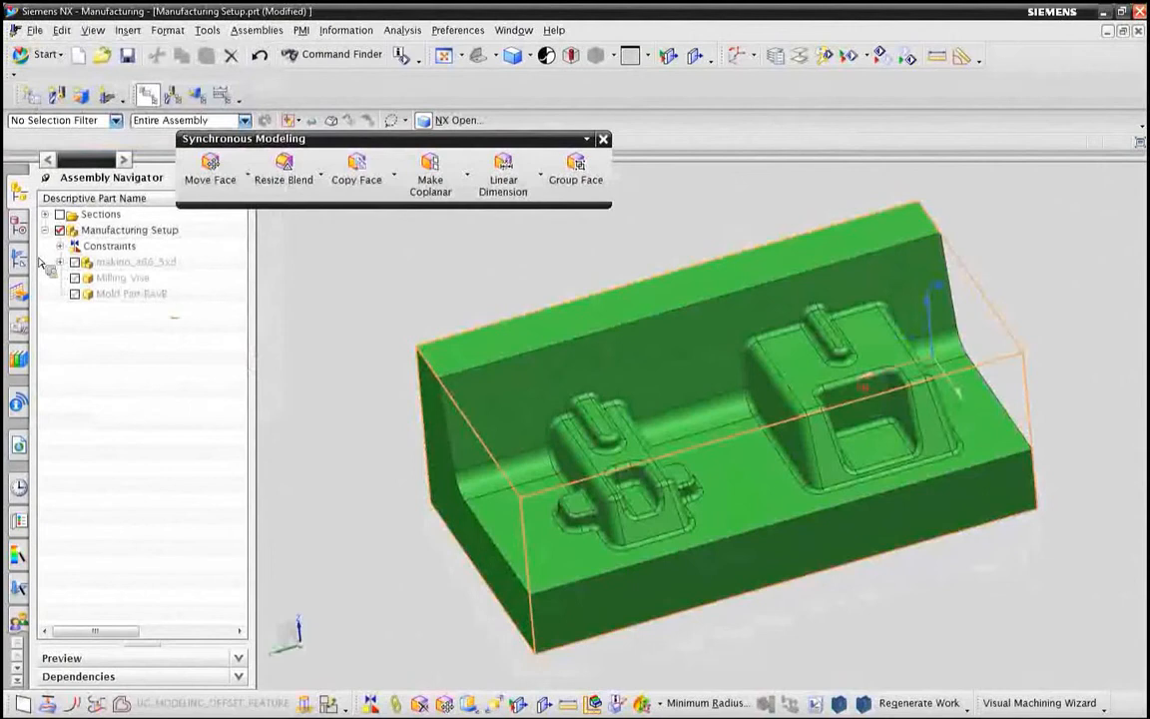
Dismiss the Synchronous Modeling commands and list the machining operations in the geometry view of the Operation Navigator.
click(27, 225)
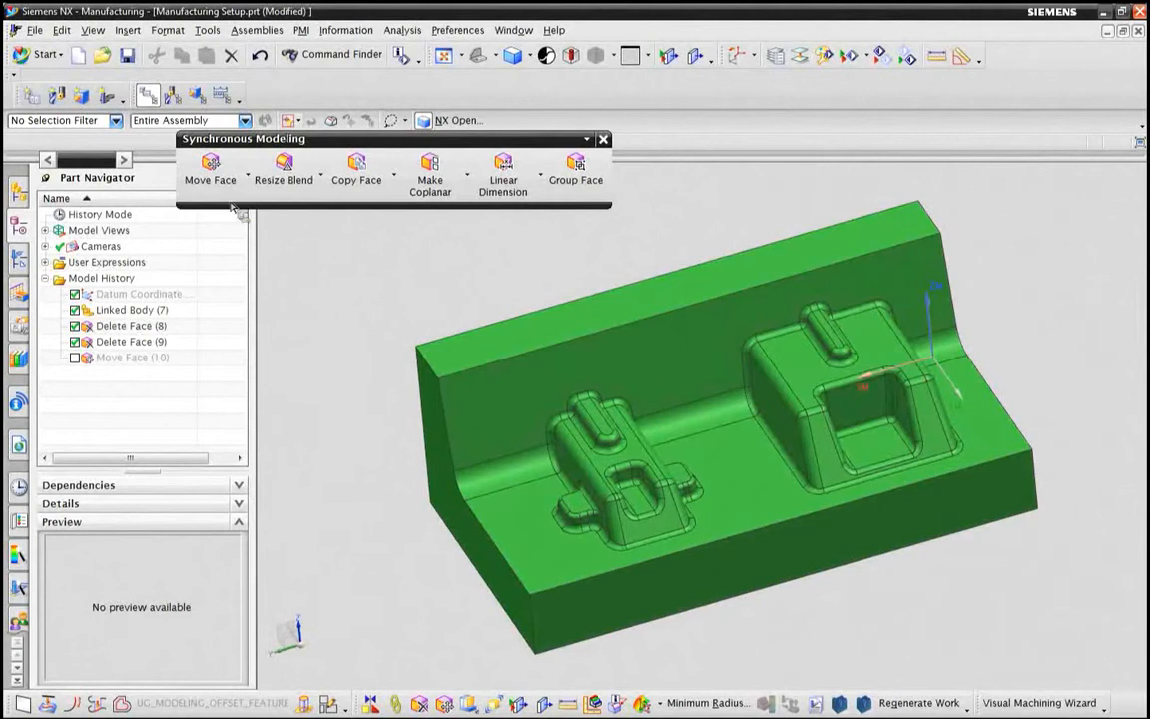
click(602, 139)
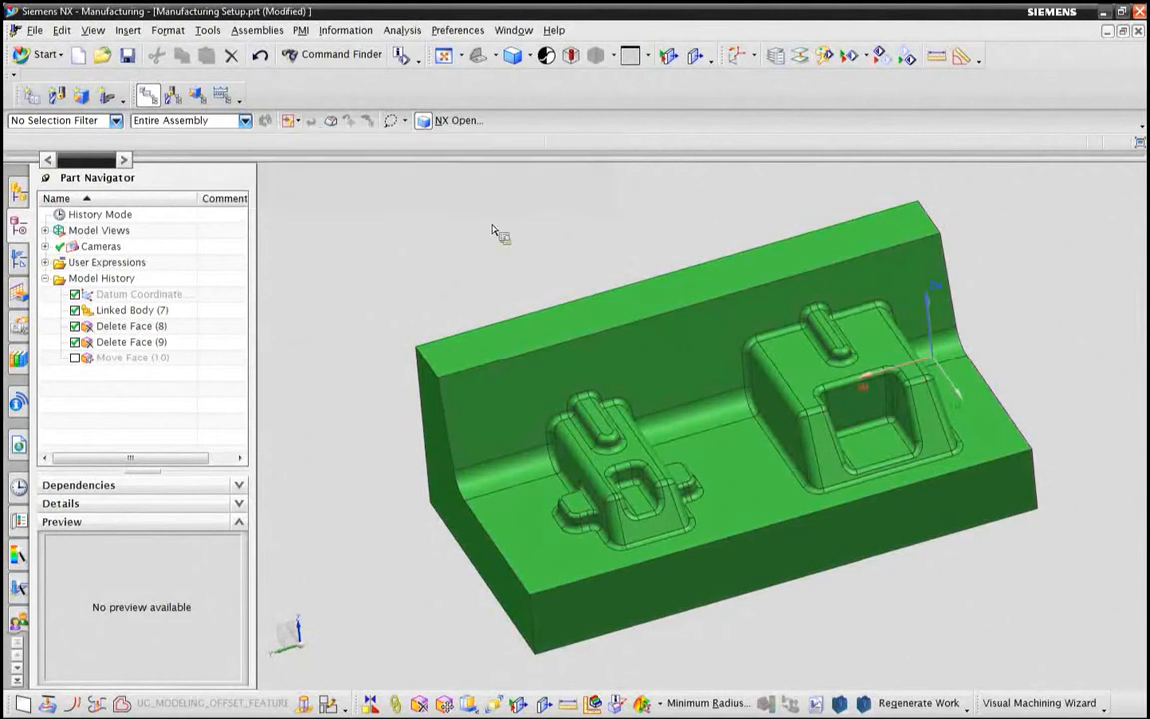
click(24, 241)
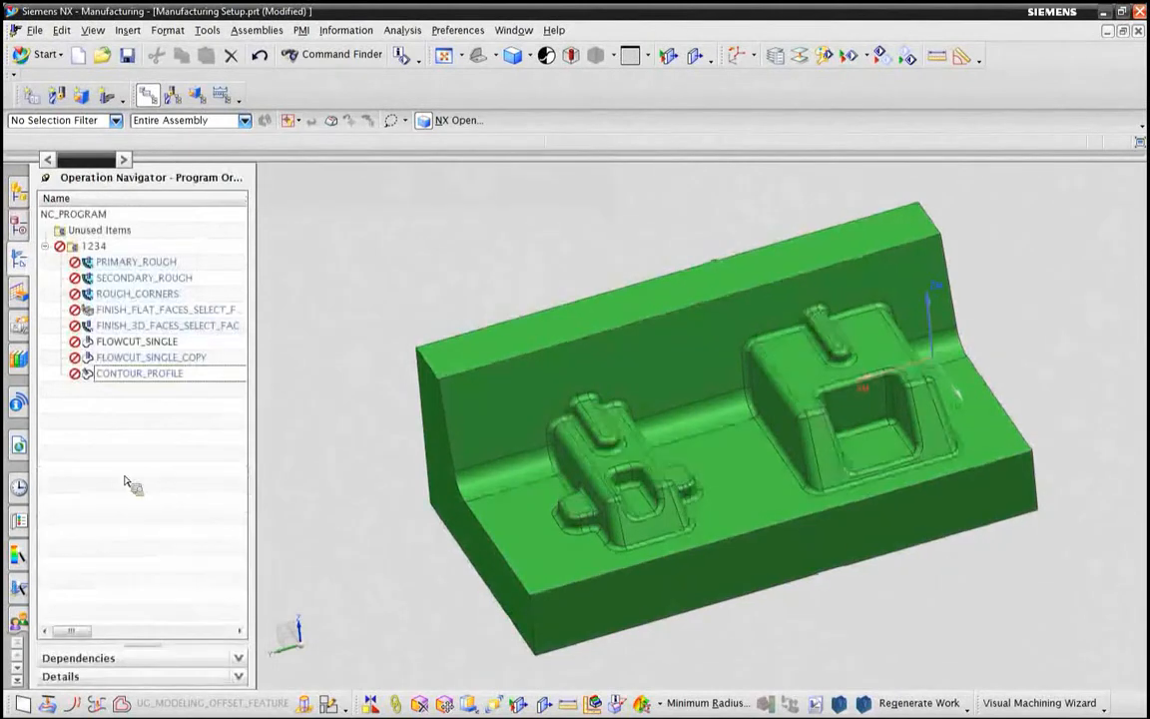
click(196, 94)
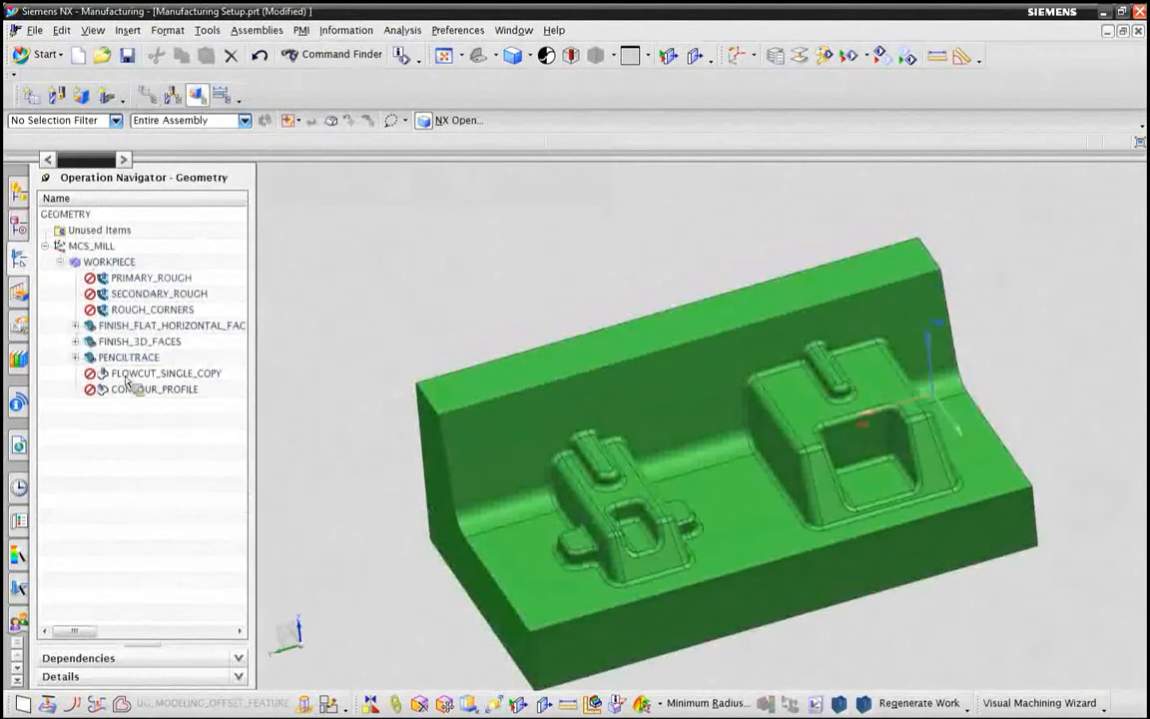
Verify the PRIMARY_ROUGH tool path with a 3D Dynamic material-removal simulation run to the end with animation suppressed.
click(147, 279)
right_click(147, 283)
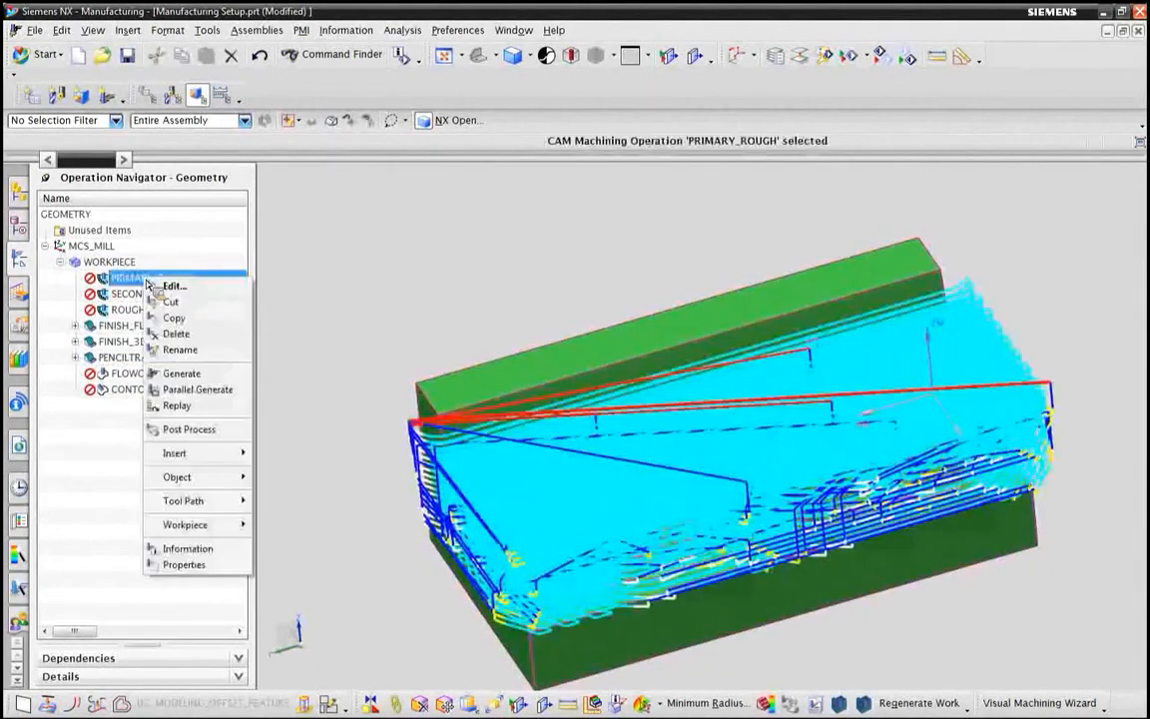
mouse_move(222, 502)
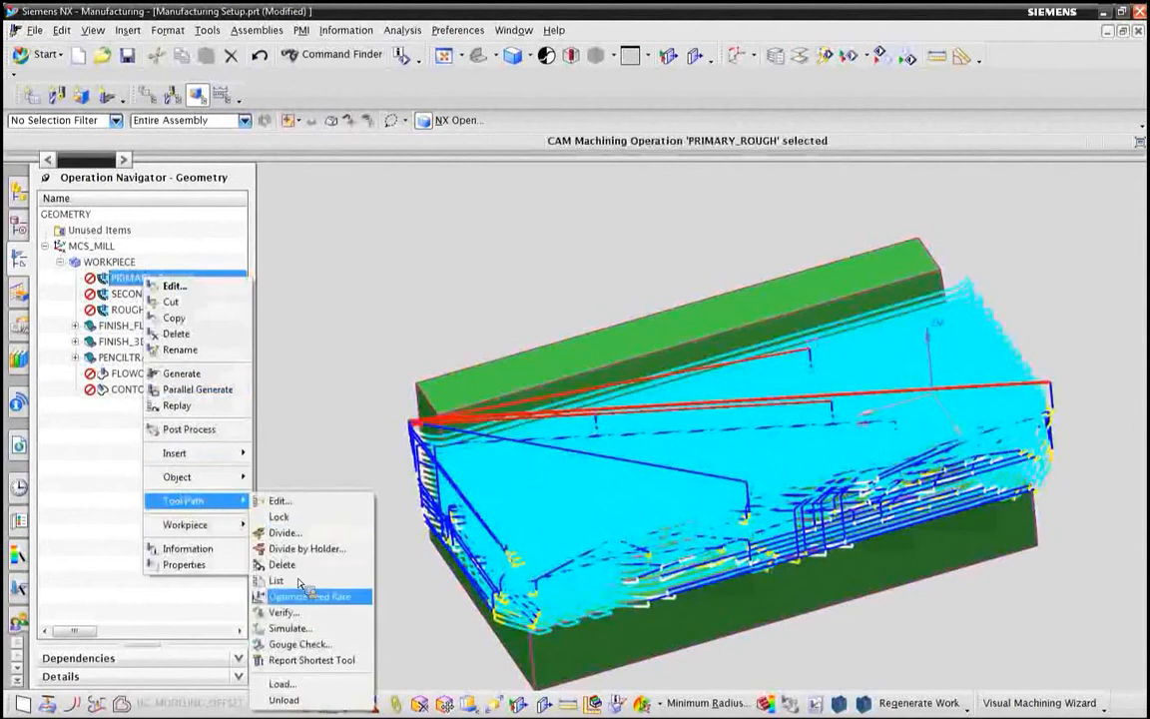
click(283, 612)
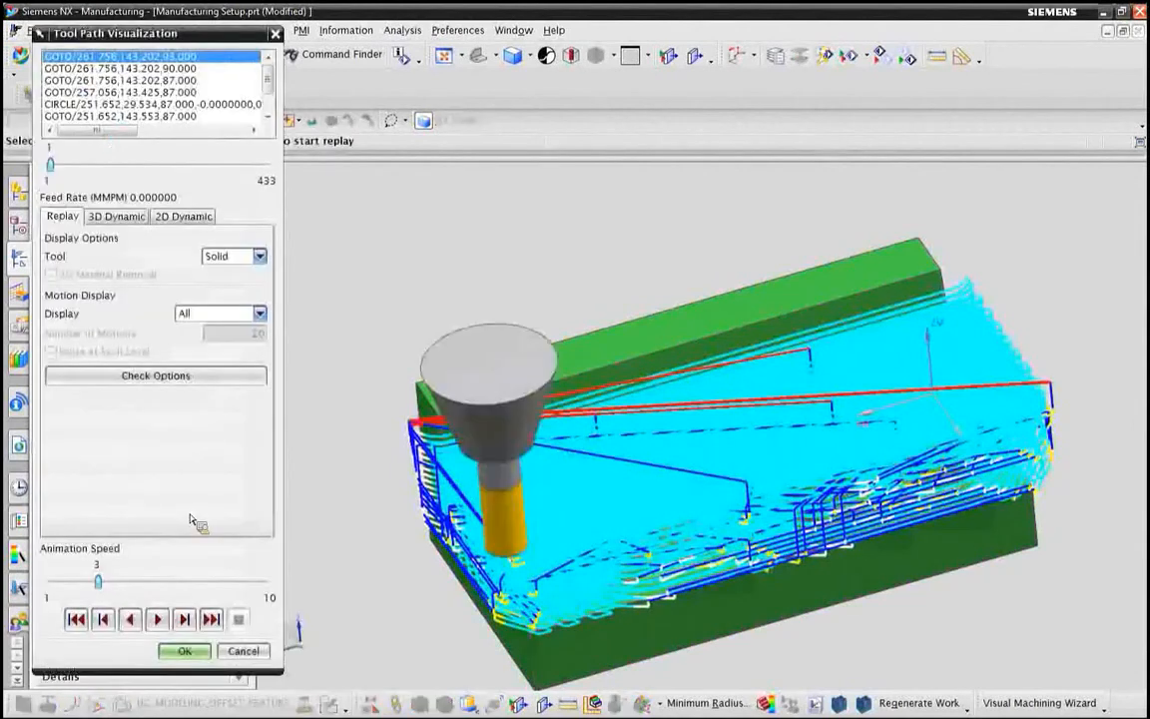
click(112, 217)
click(52, 524)
click(211, 619)
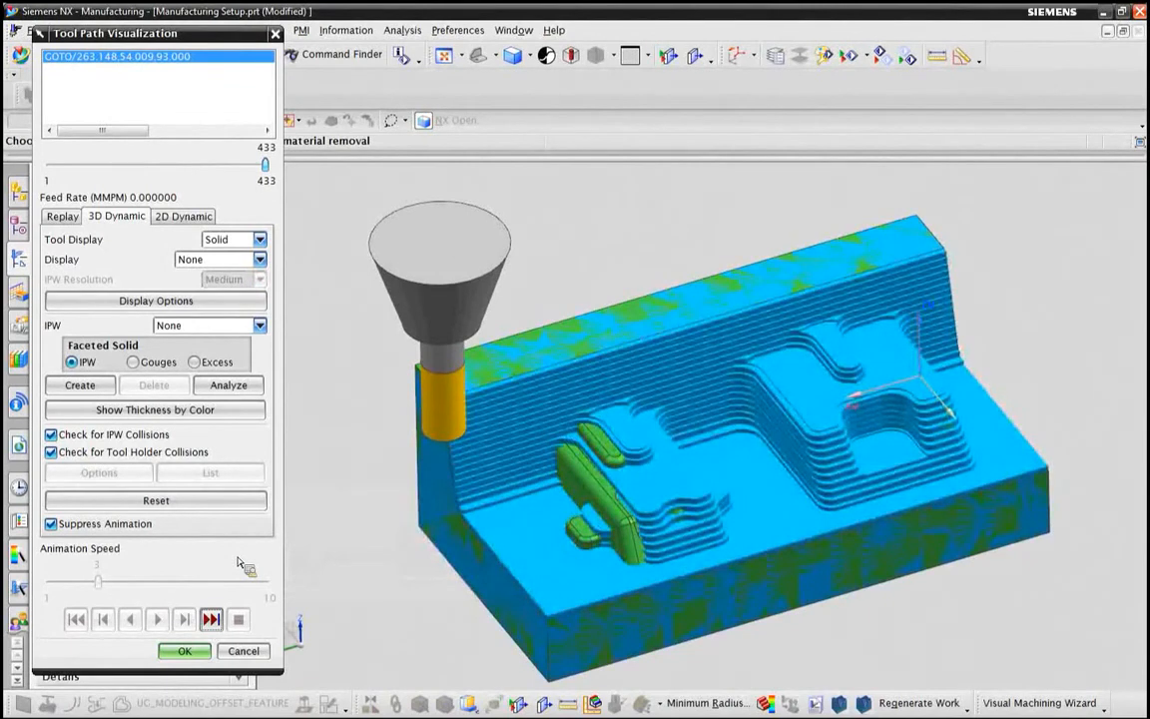
Display the remaining thickness by color and check the distance at two points on the smaller boss.
click(168, 428)
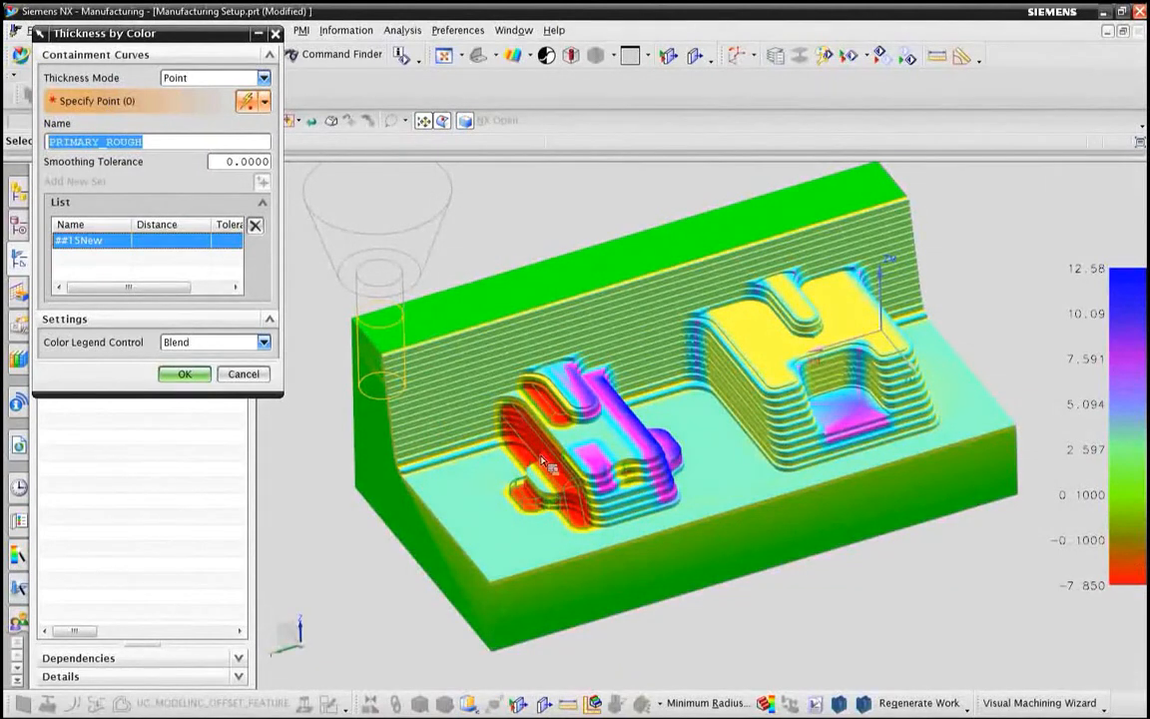
click(603, 433)
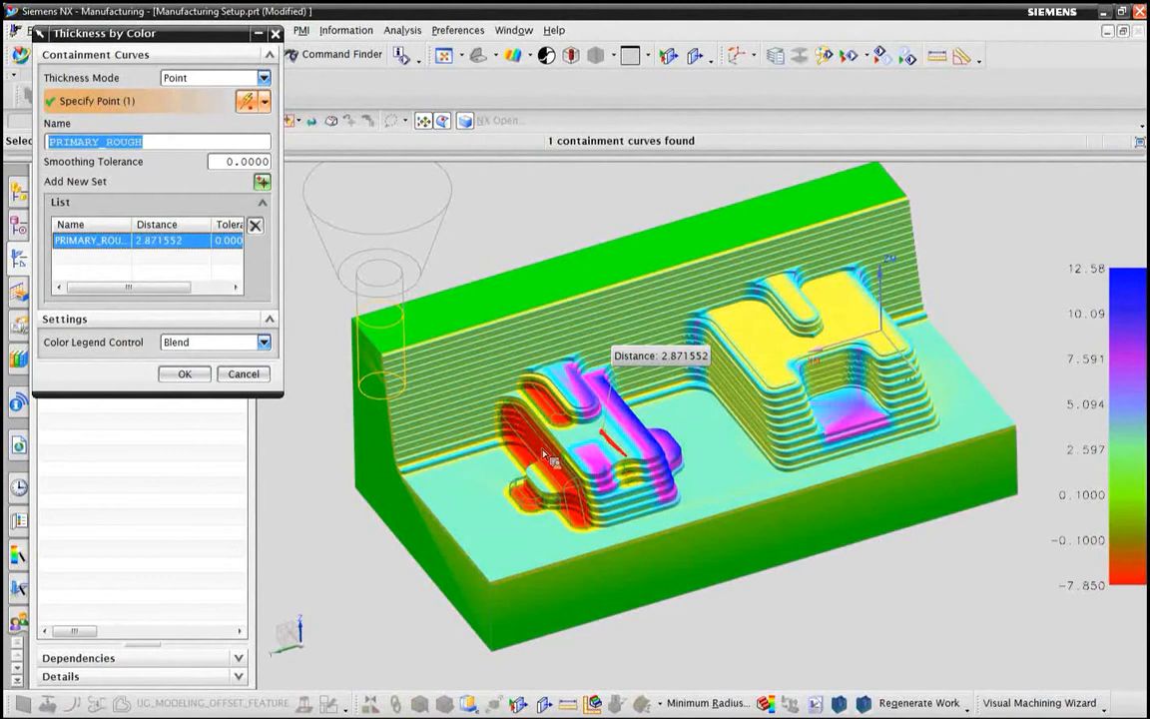
click(499, 413)
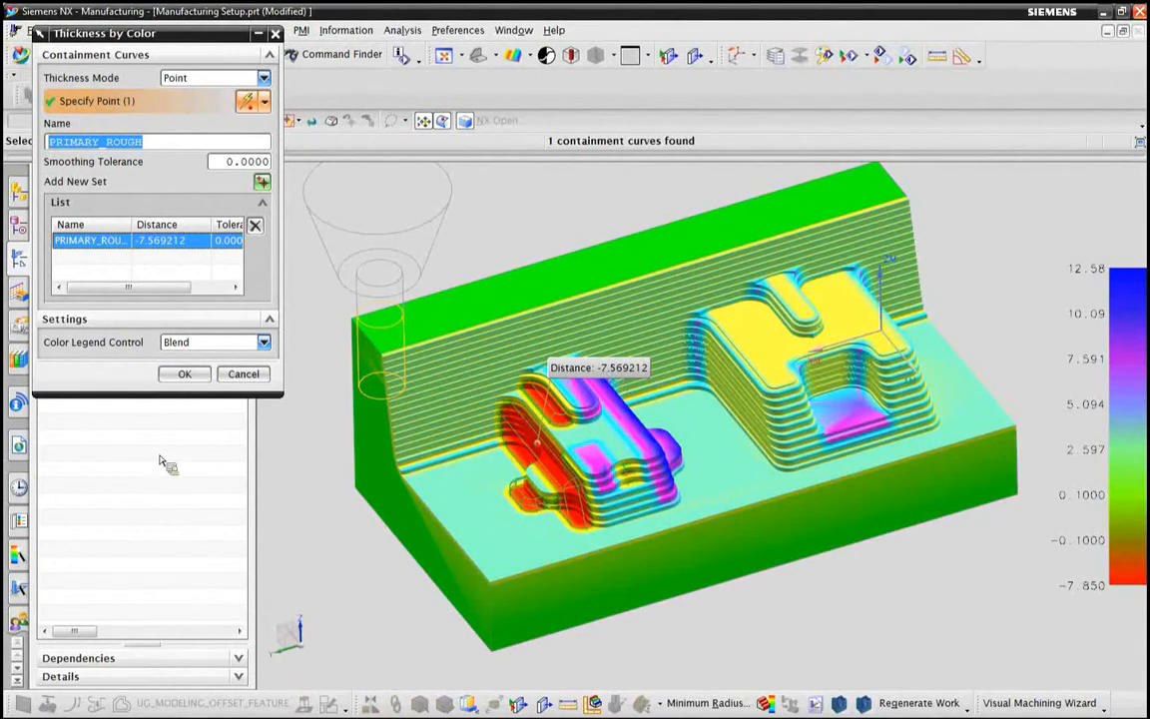
click(185, 373)
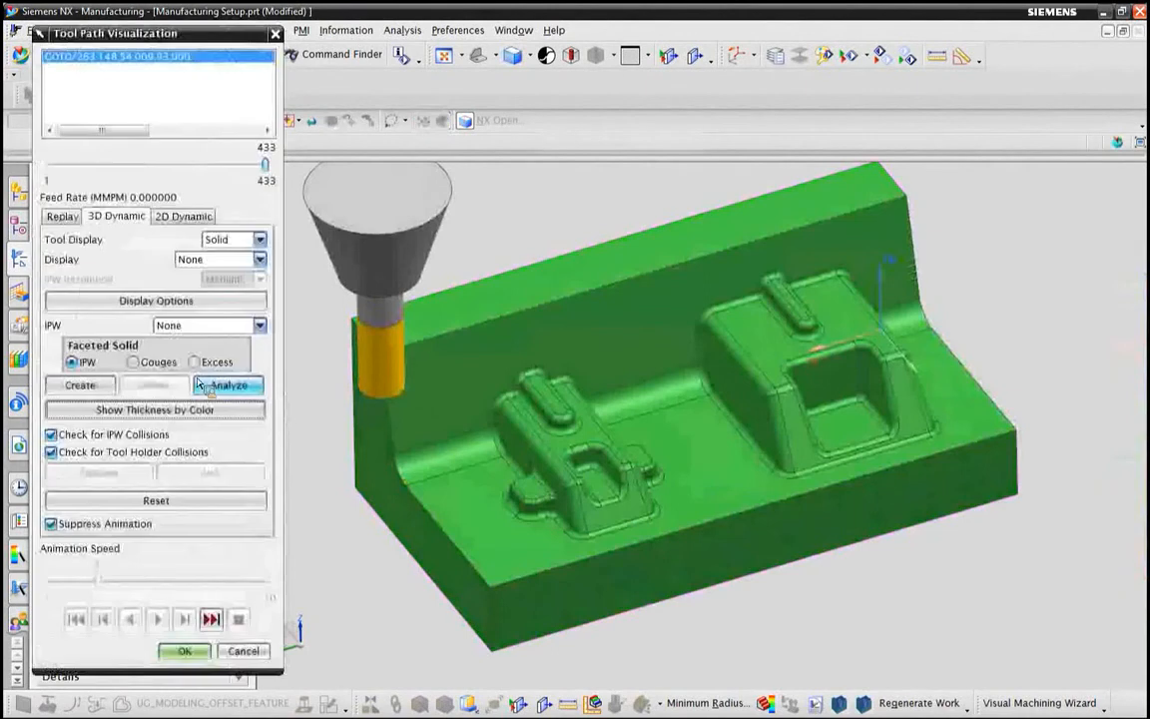
Create a faceted solid of the gouges from the simulated roughing and accept the tool path visualization.
click(154, 367)
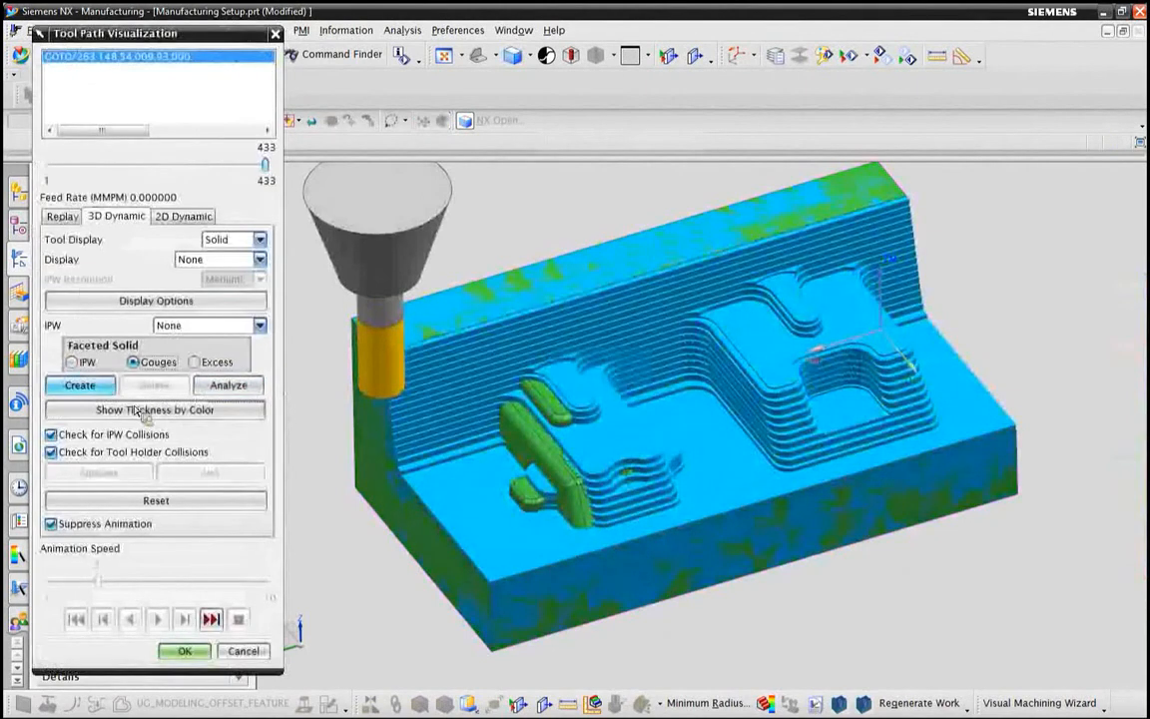
click(95, 389)
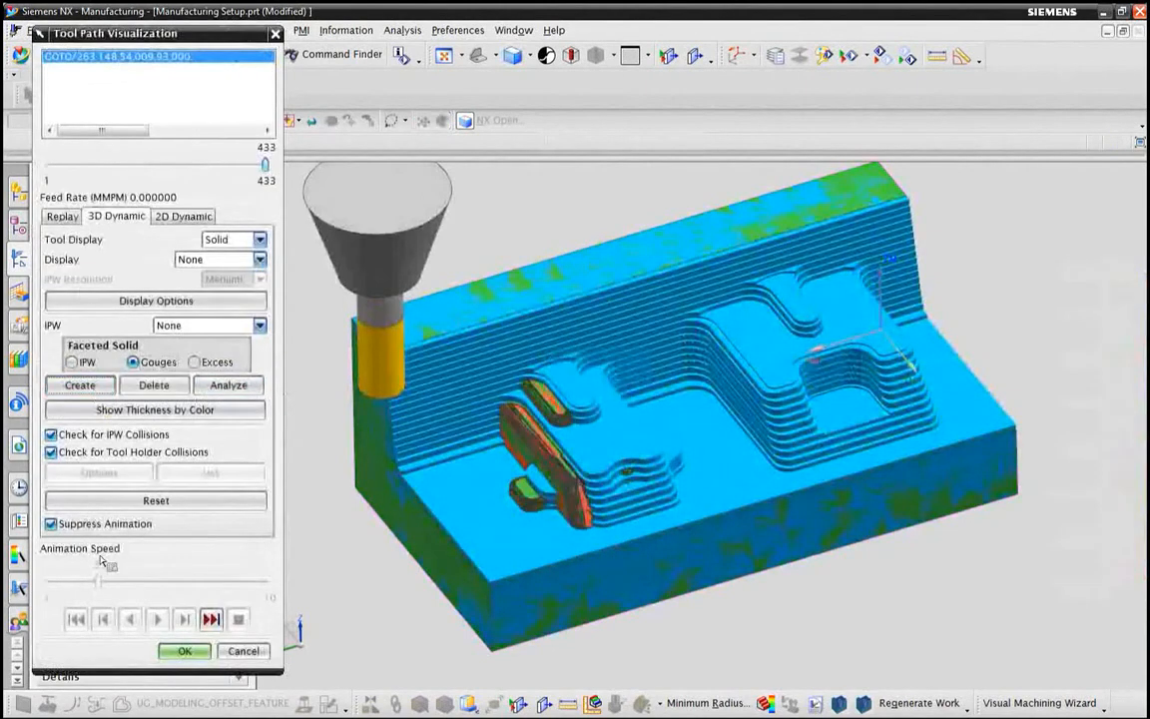
click(180, 650)
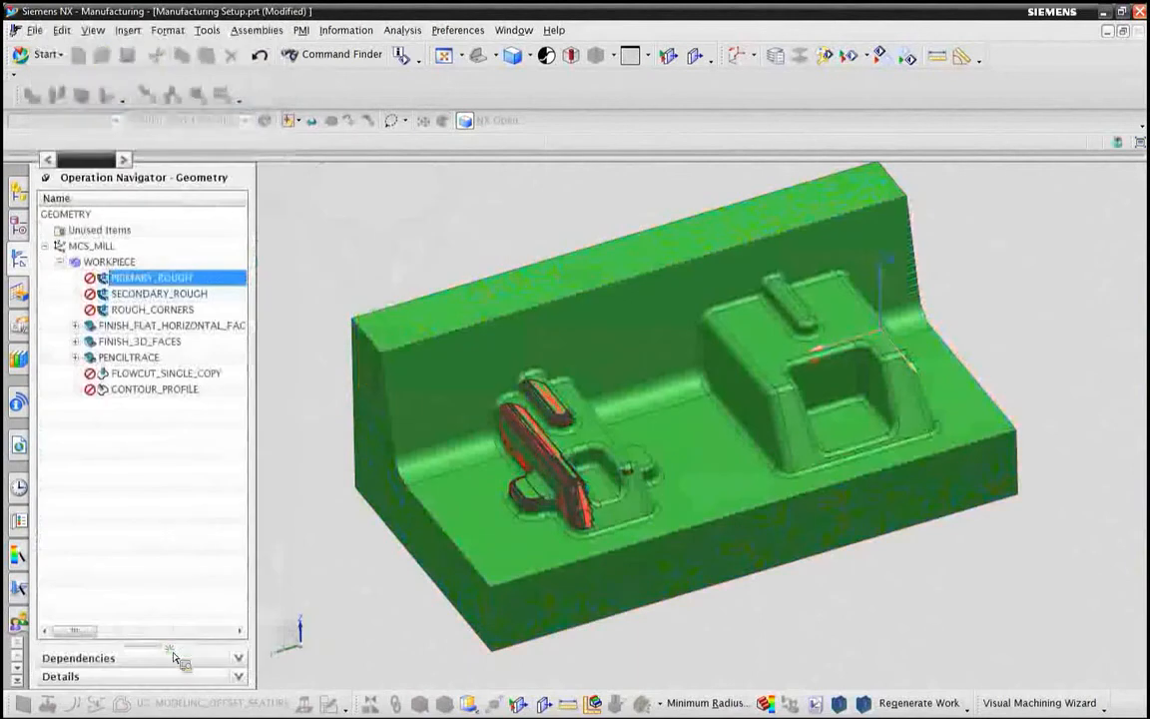
Hide the green mold body to isolate the red gouge facets and examine their shape.
right_click(405, 332)
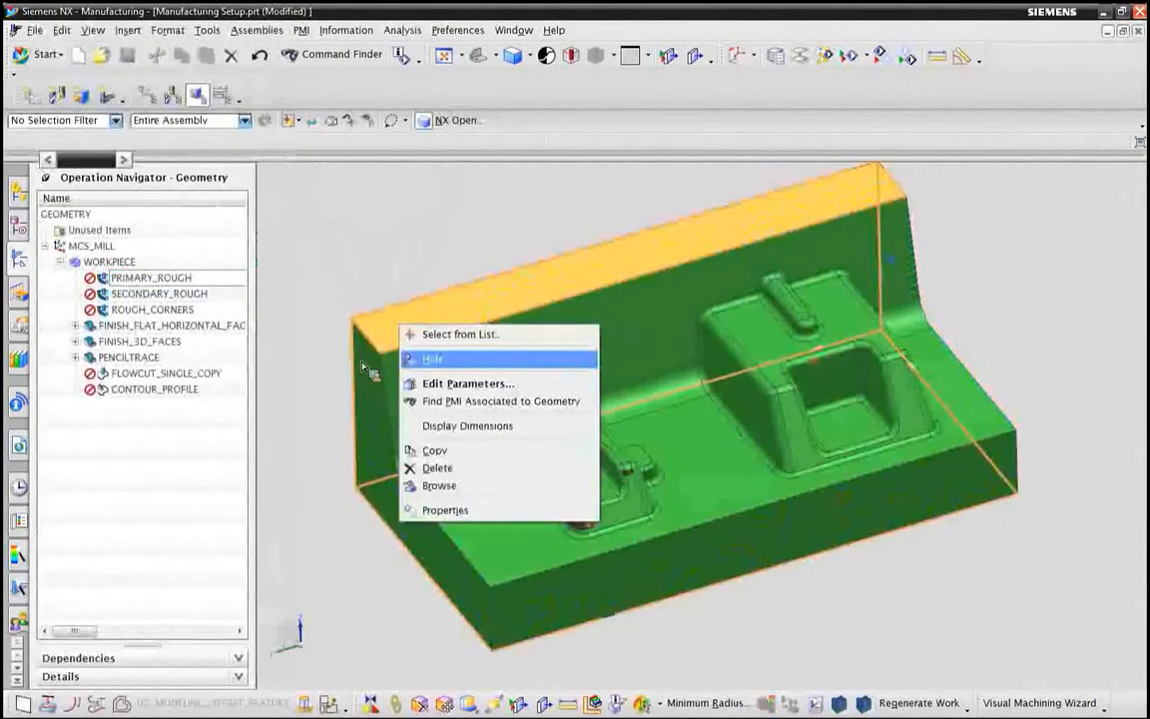
key(Return)
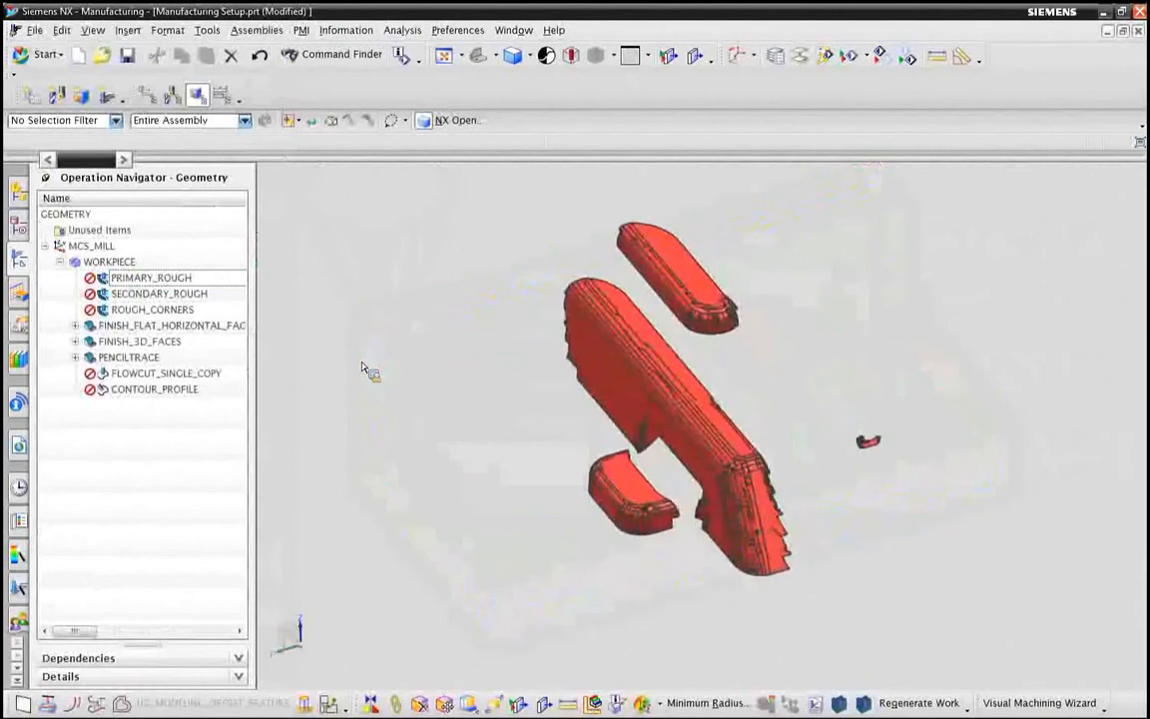
middle_drag(362, 368, 362, 368)
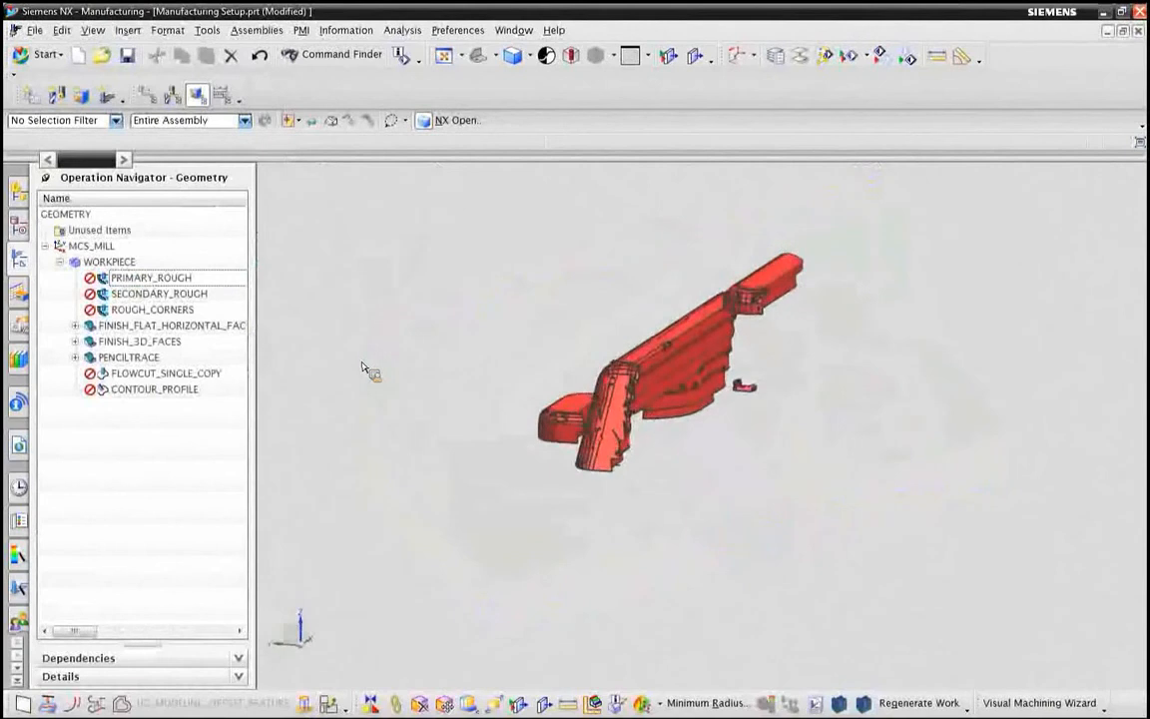
Section the gouge body with one plane and measure the distance from the section's inner step corner to its rounded upper edge.
click(696, 58)
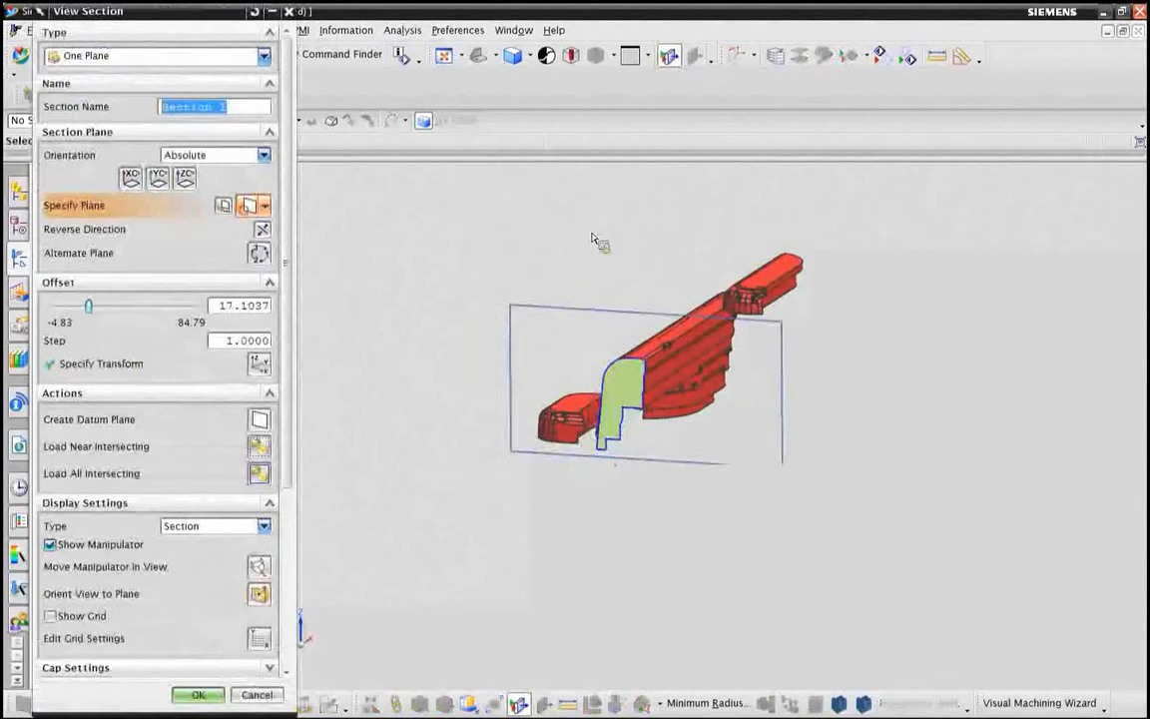
scroll(599, 434, up, 3)
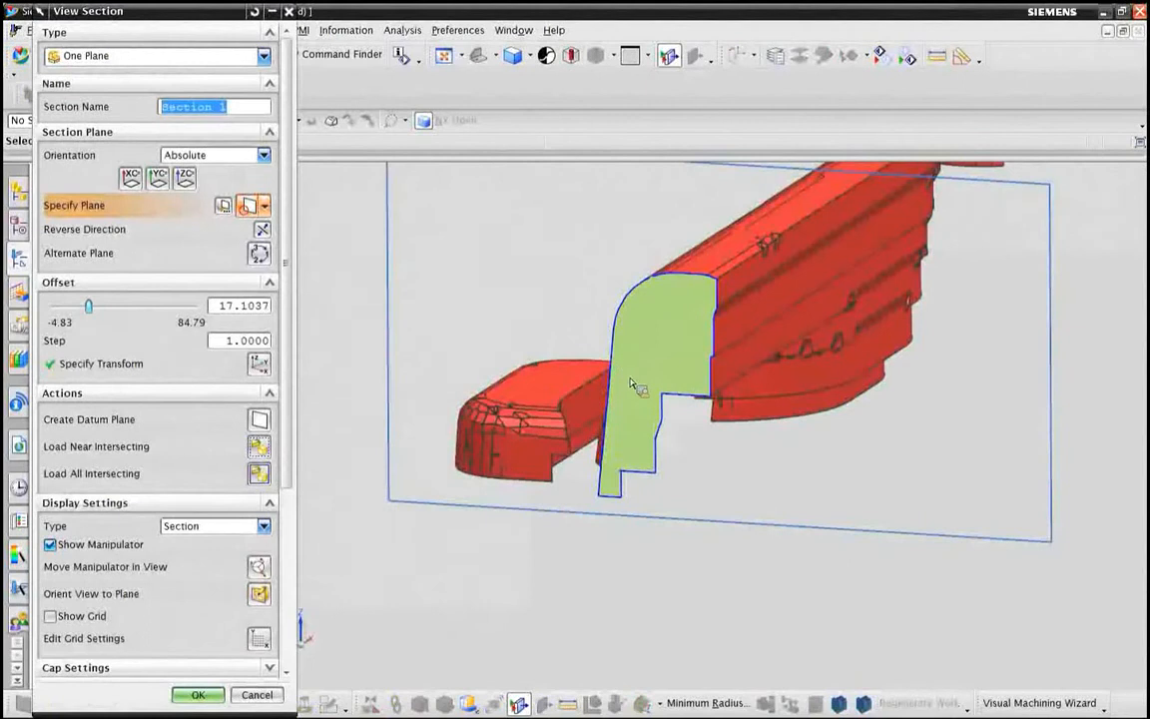
click(846, 56)
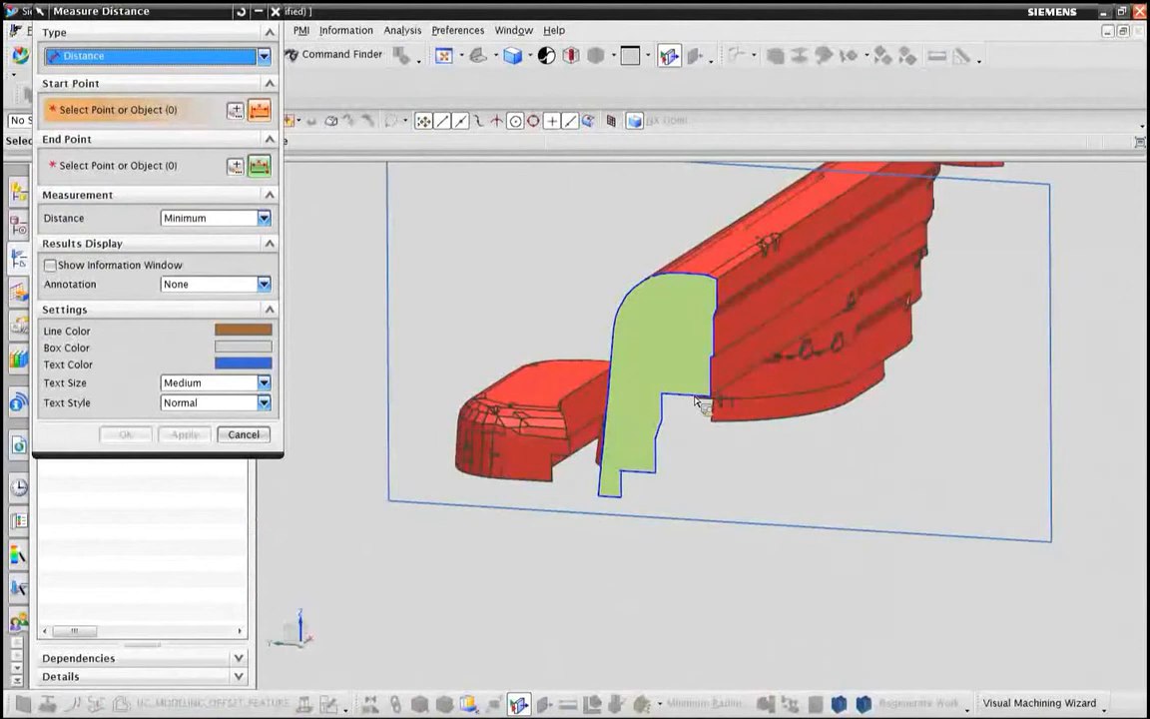
click(621, 316)
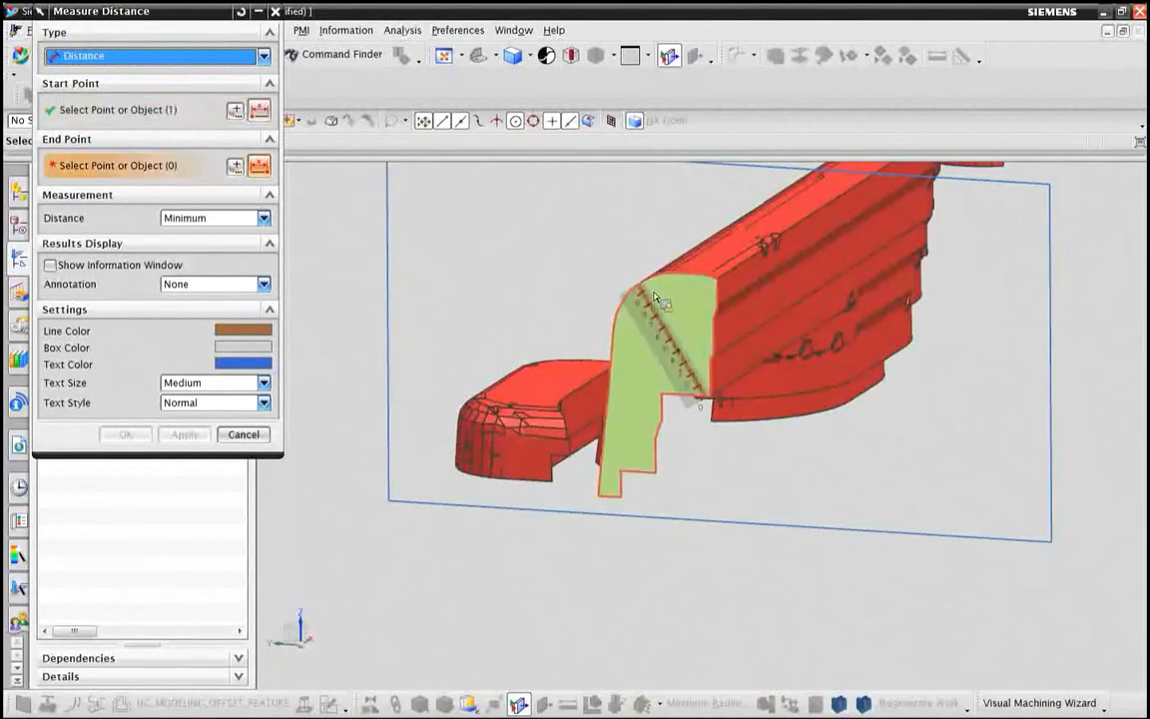
click(646, 295)
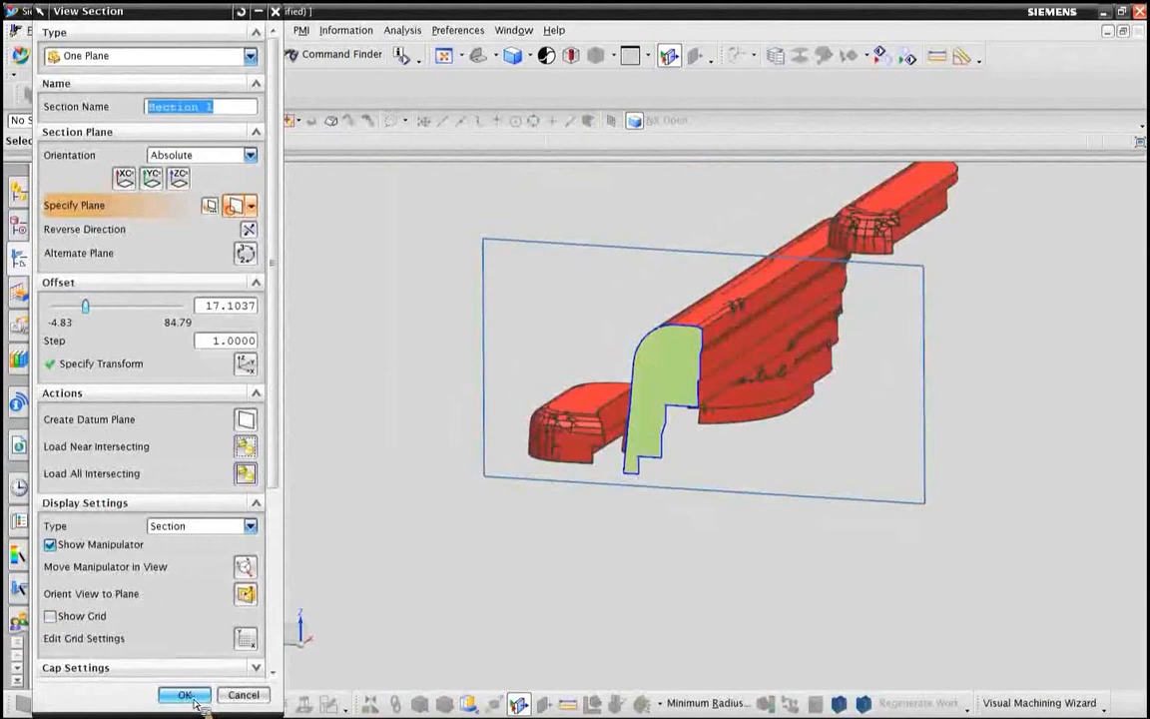
click(186, 696)
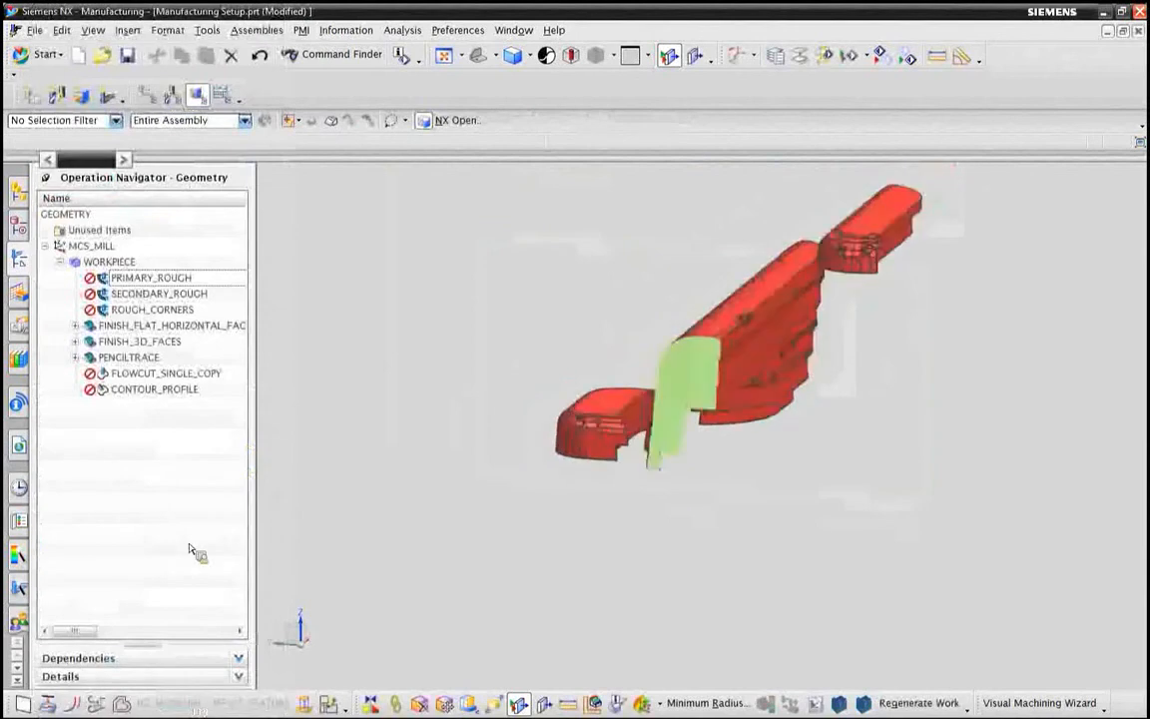
Turn off the section clipping and delete the gouge facet body.
click(669, 57)
right_click(735, 386)
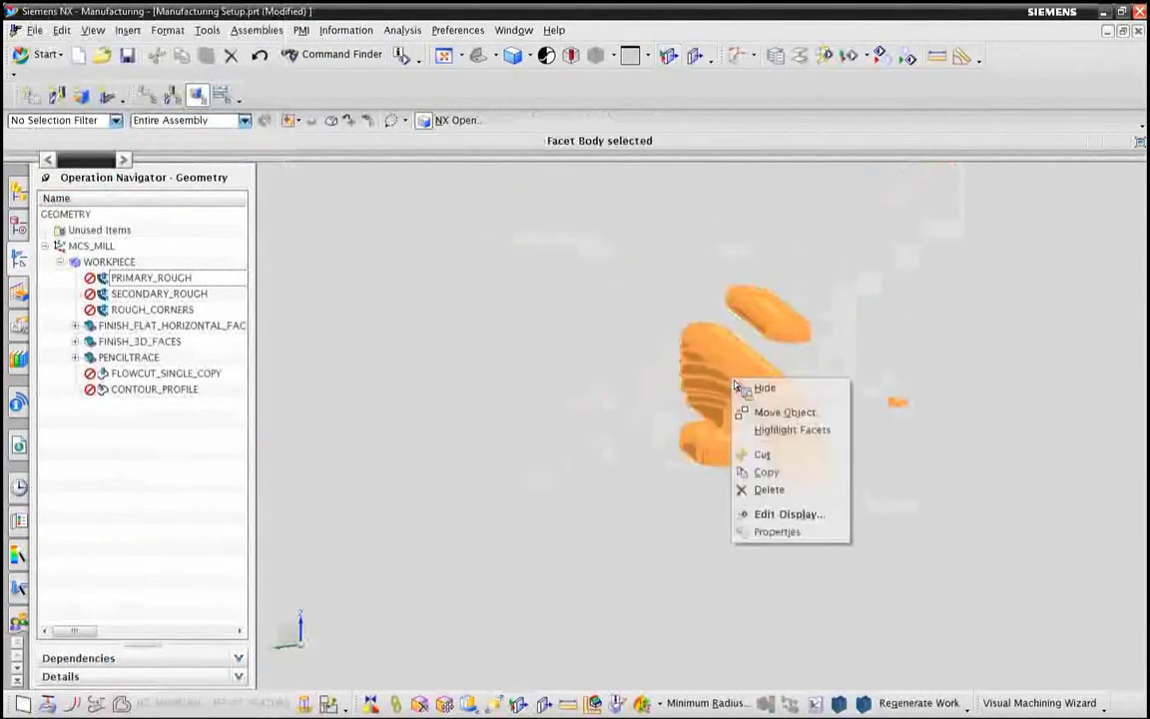
click(785, 493)
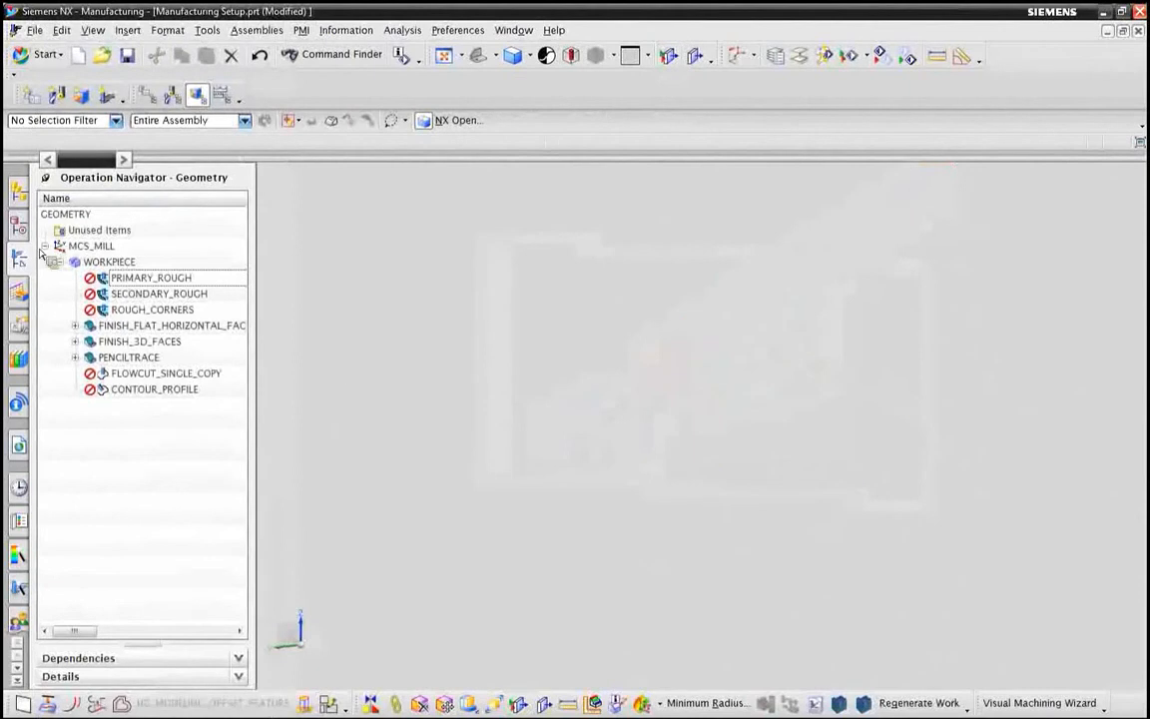
Show the hidden Linked Body (7) again from the model history.
click(19, 224)
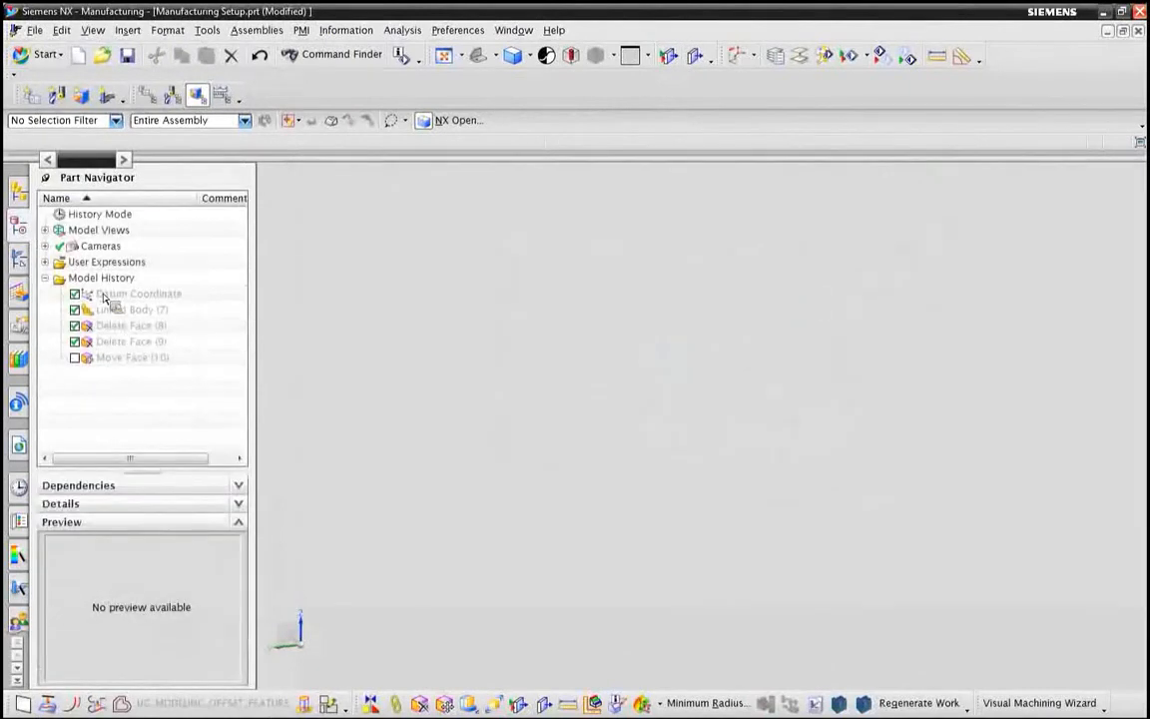
drag(120, 313, 156, 334)
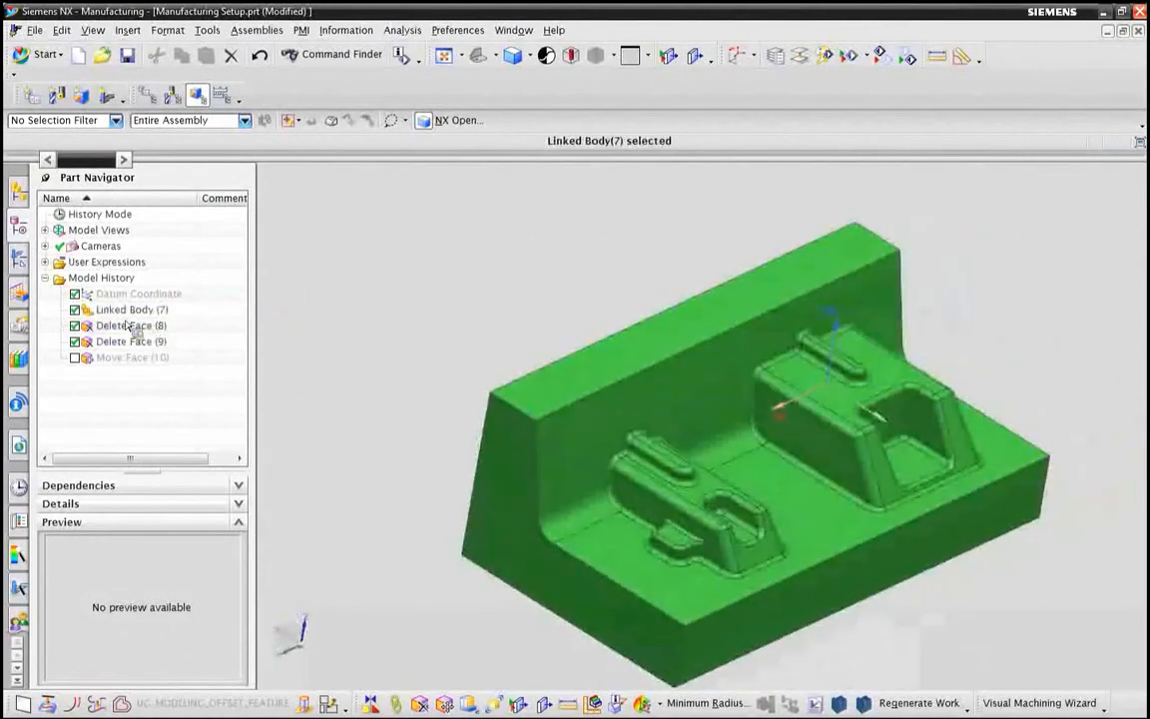
Regenerate the tool paths of all operations under WORKPIECE and accept the generated paths.
click(20, 262)
drag(111, 397, 107, 265)
right_click(105, 263)
click(165, 363)
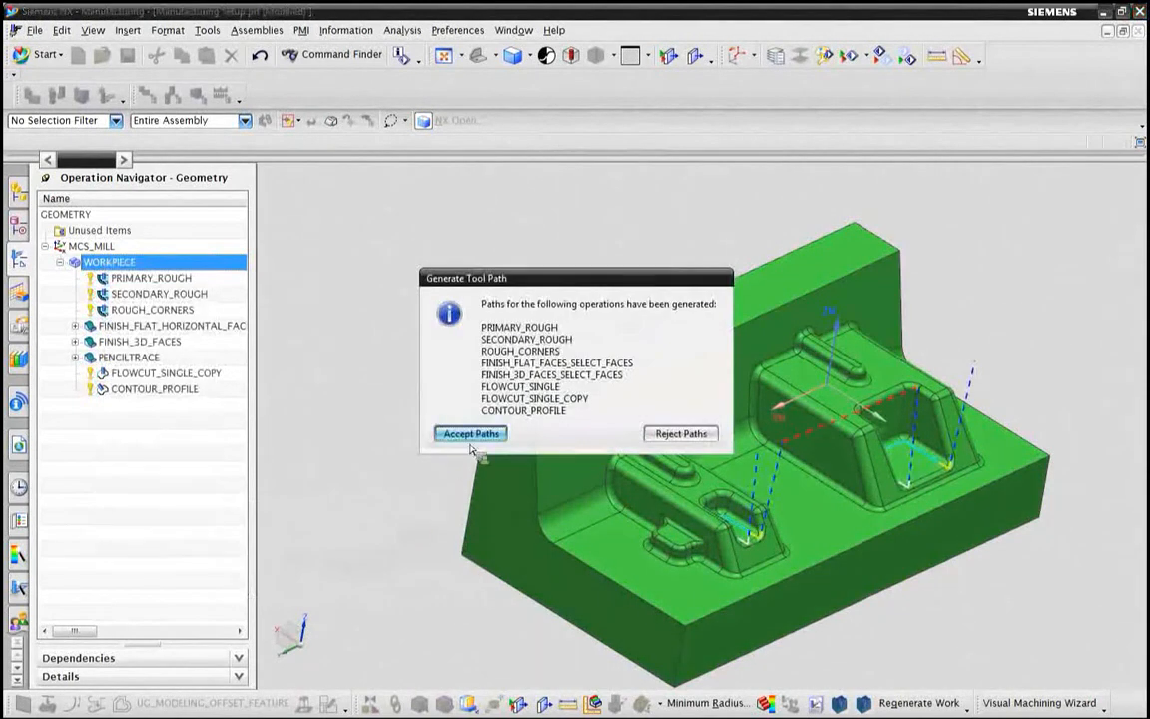
click(471, 436)
Review the regenerated tool paths of CONTOUR_PROFILE, FLOWCUT_SINGLE_COPY and FINISH_3D_FACES_SELECT_FACES on the mold body.
click(162, 391)
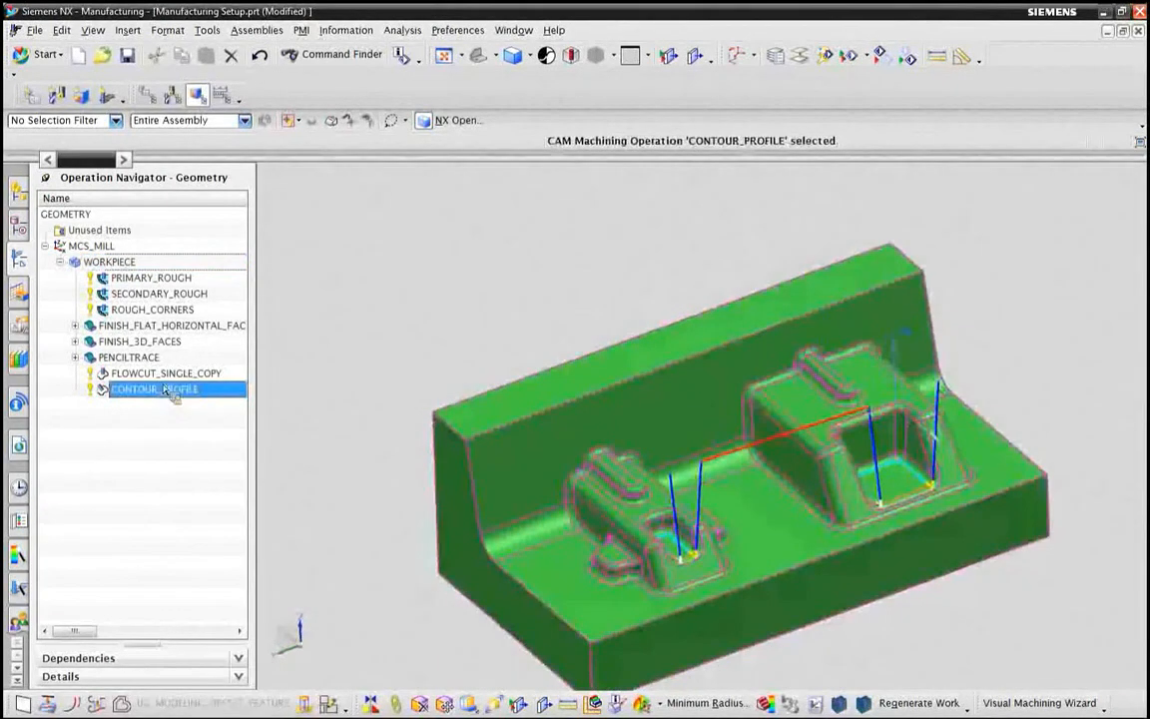
click(165, 373)
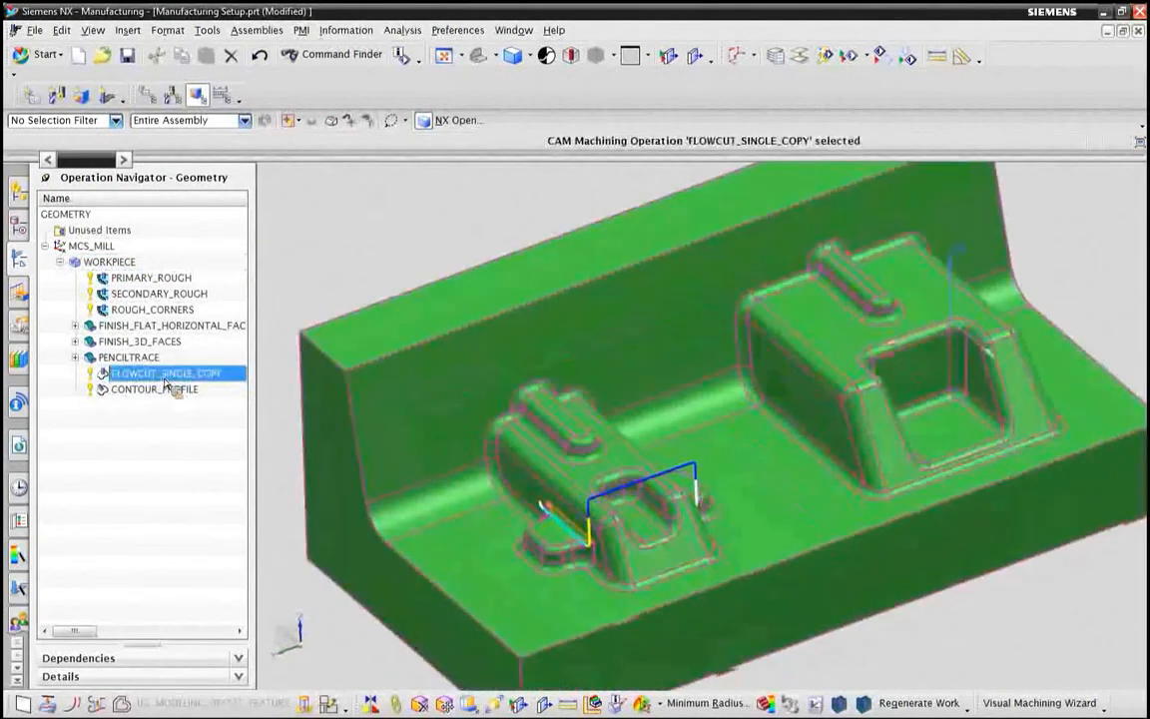
click(76, 341)
click(150, 357)
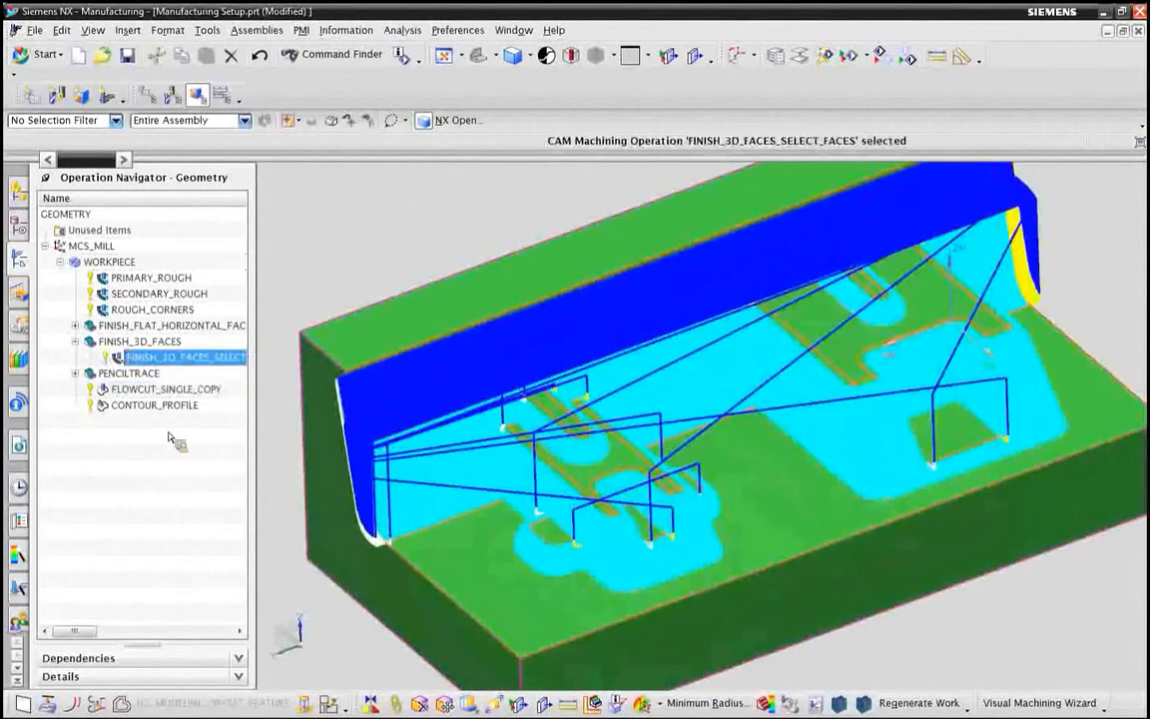
click(153, 523)
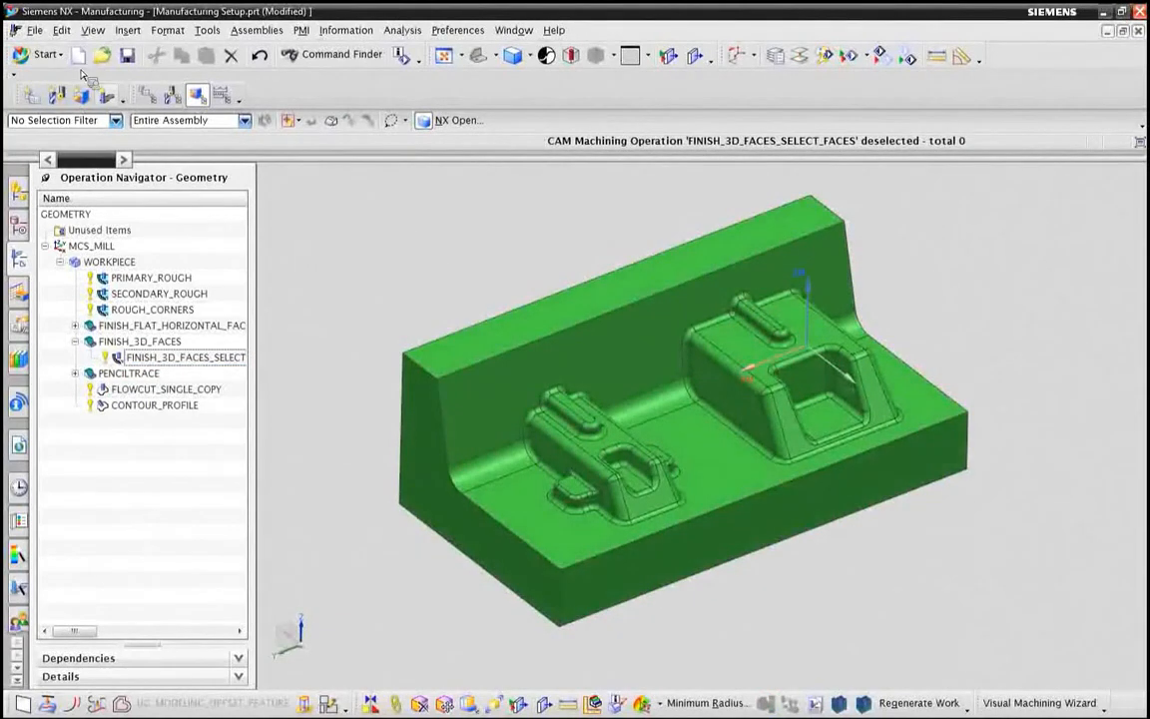
Close all parts and open the grill_1001_PROJECT_TOP_213 mold assembly.
click(35, 30)
mouse_move(61, 89)
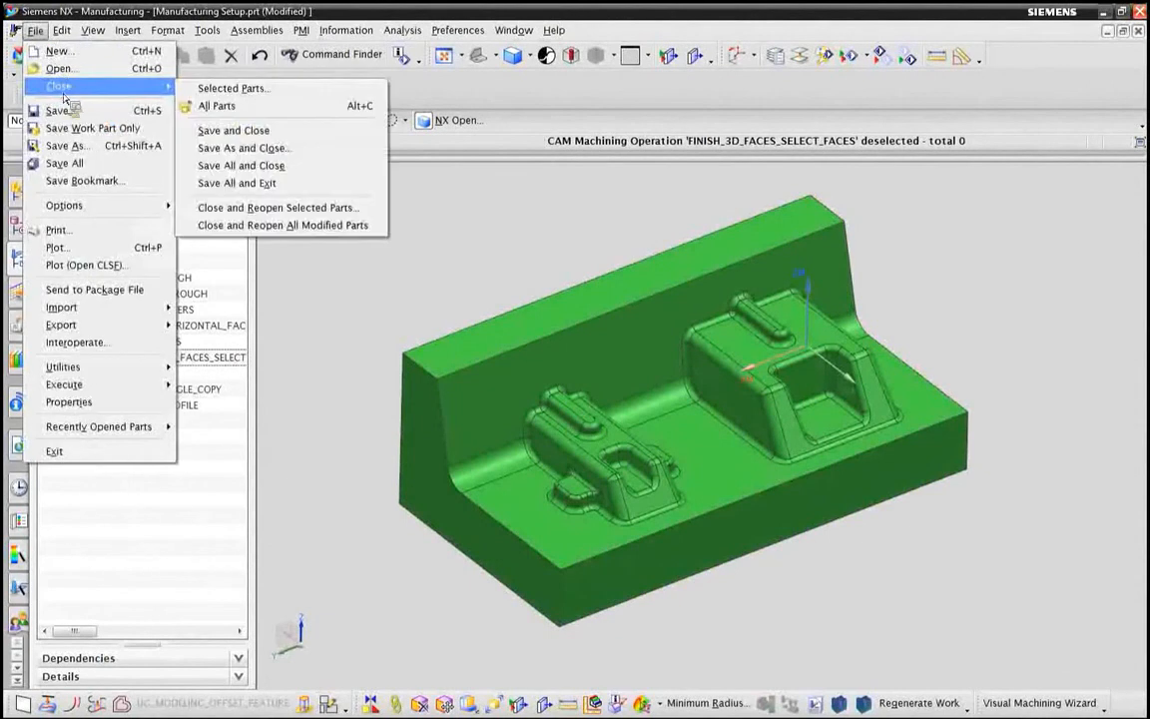
click(226, 116)
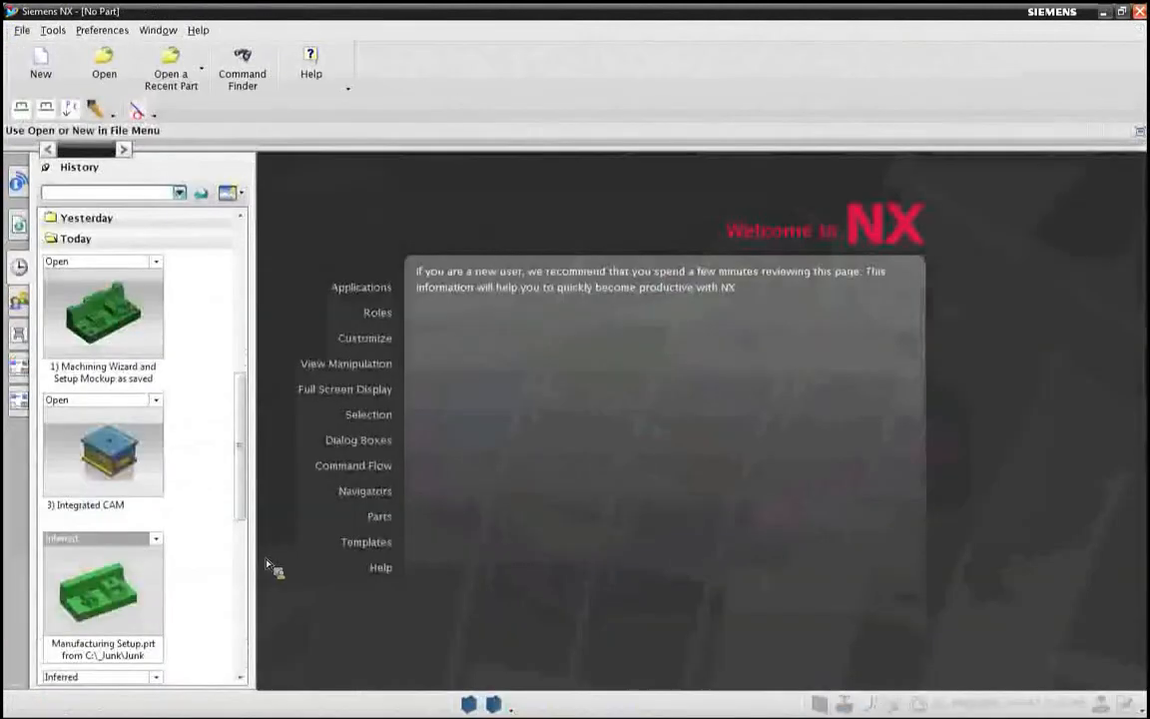
click(21, 405)
drag(108, 574, 832, 442)
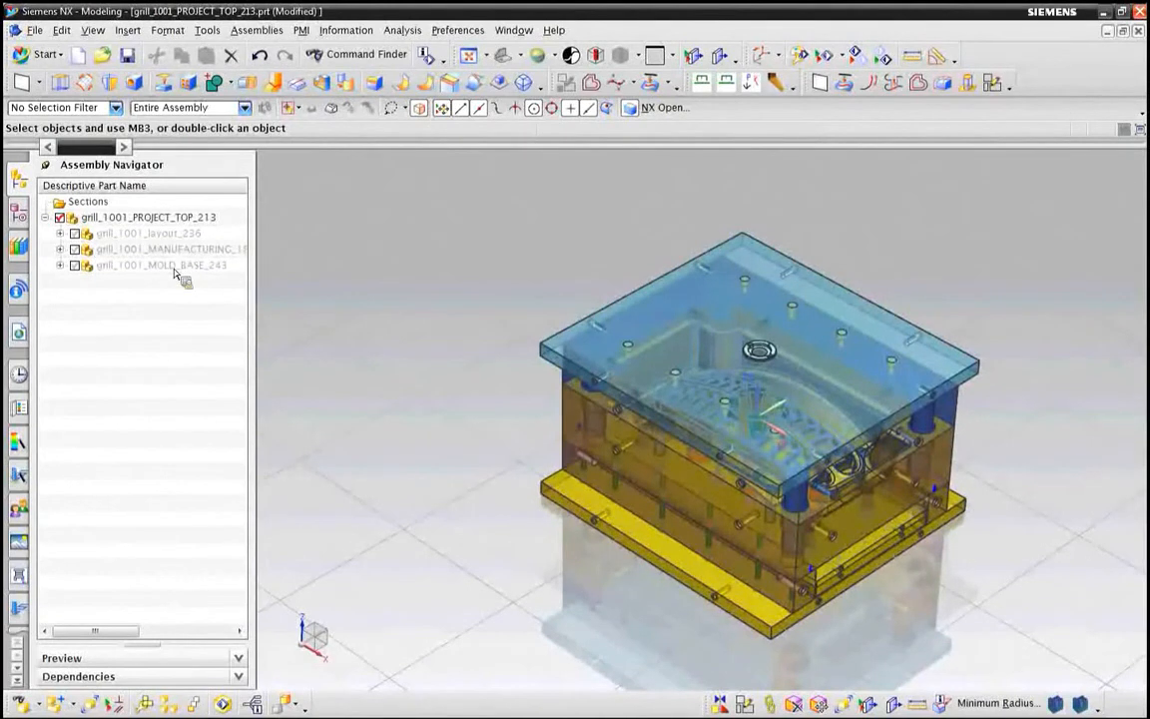
Hide the Cavity_Side subassembly of the mold base and fit the core side in the view.
click(60, 264)
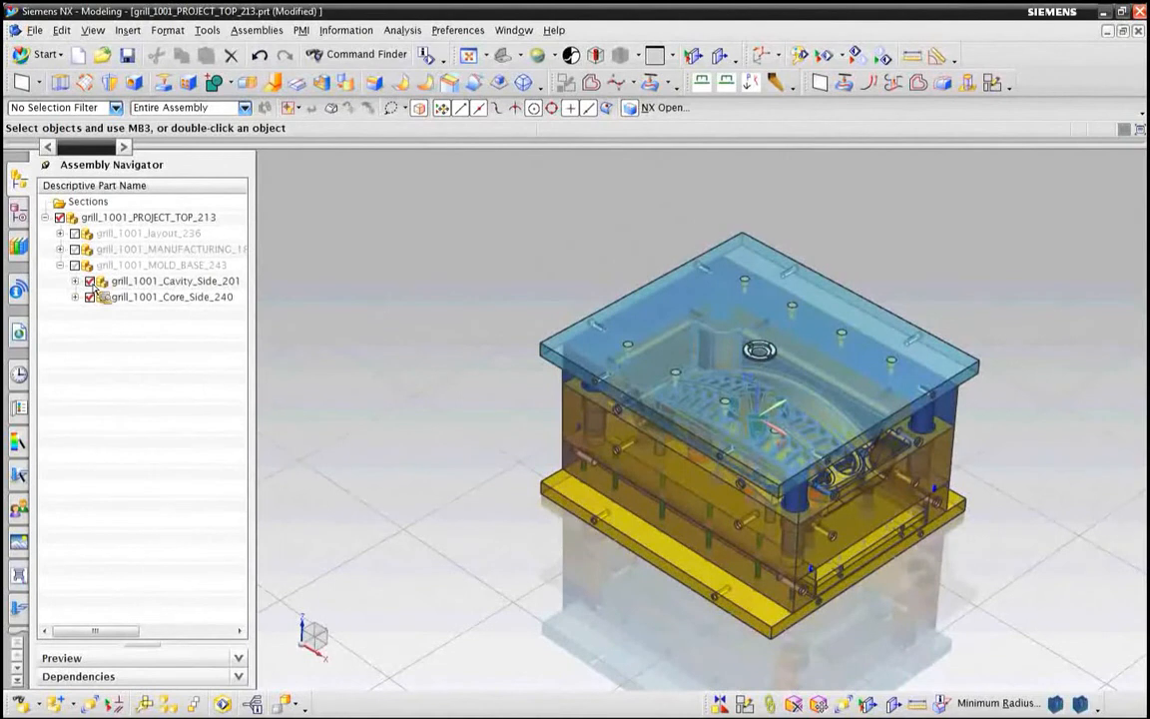
click(93, 282)
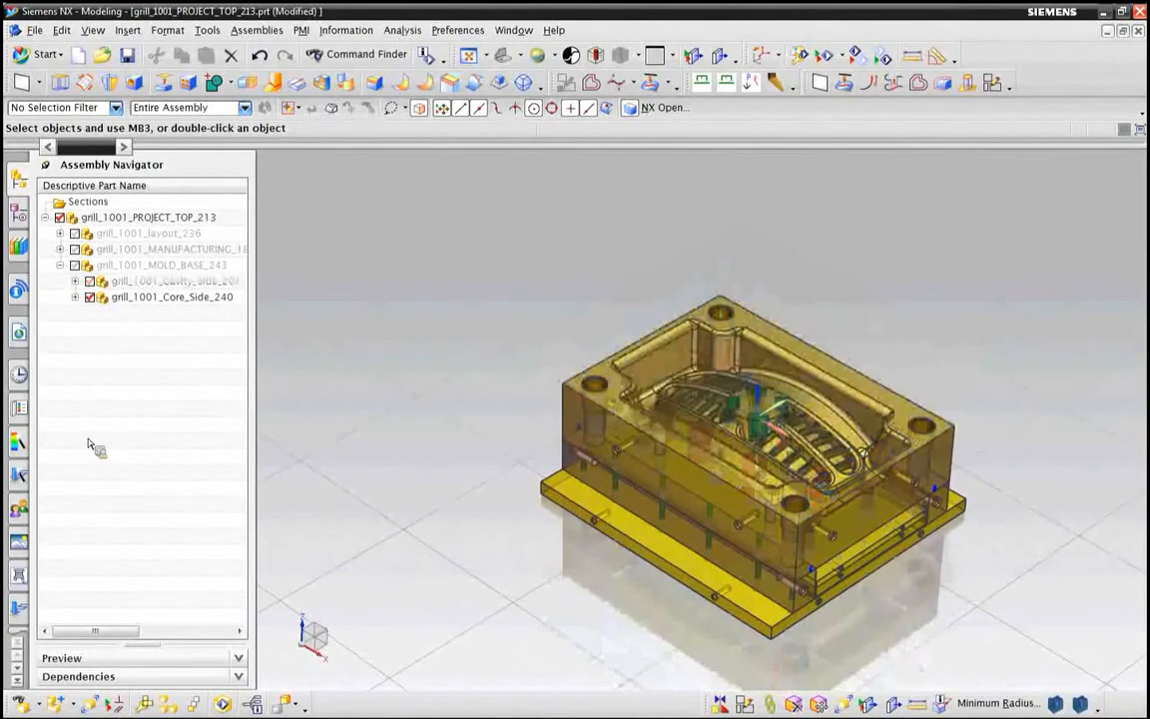
key(ctrl+f)
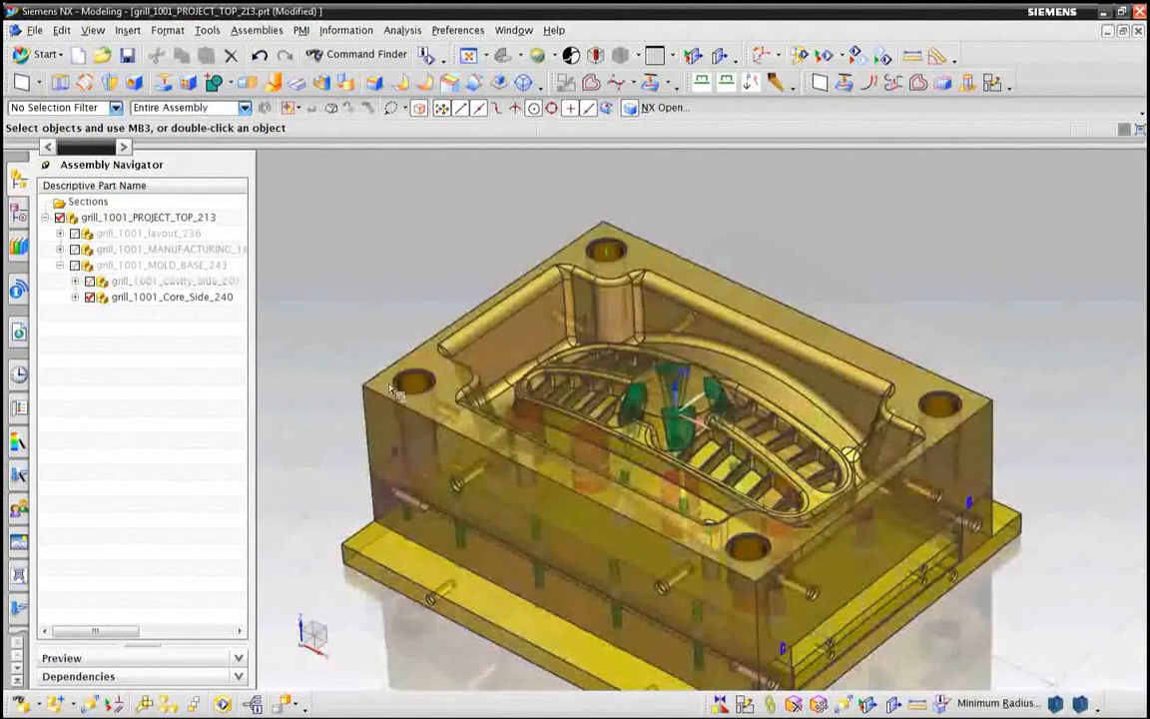
List the components of the Core_Side subassembly and identify the core block in the model.
click(75, 296)
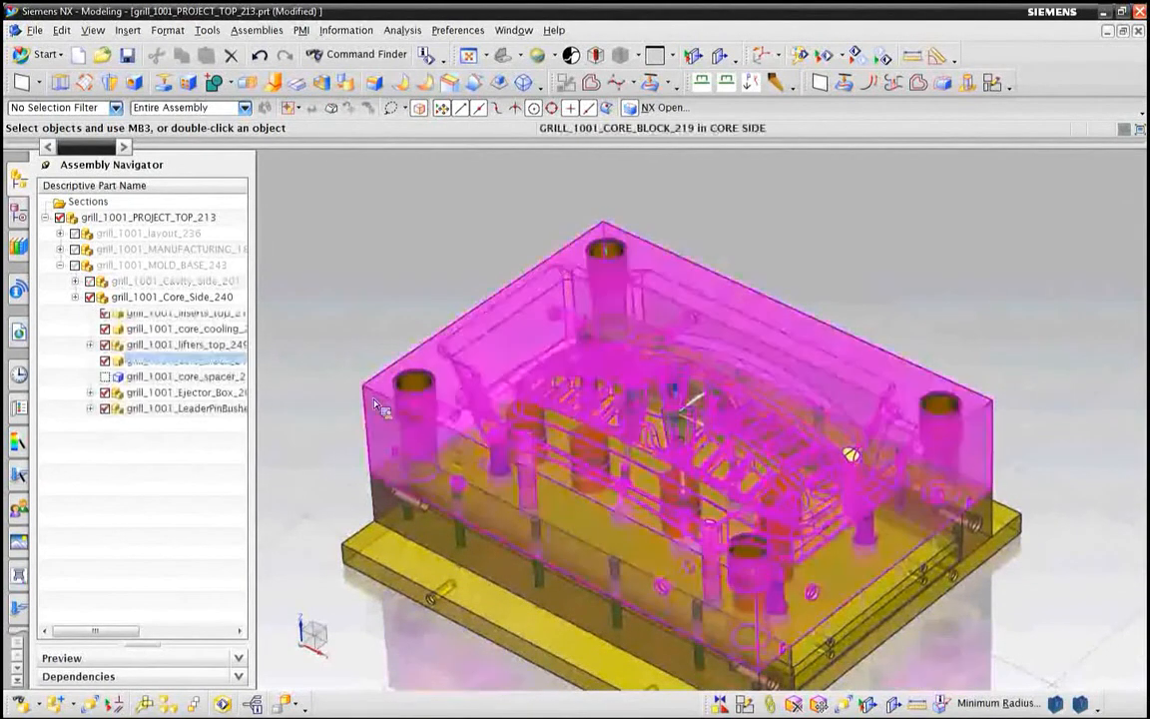
click(376, 404)
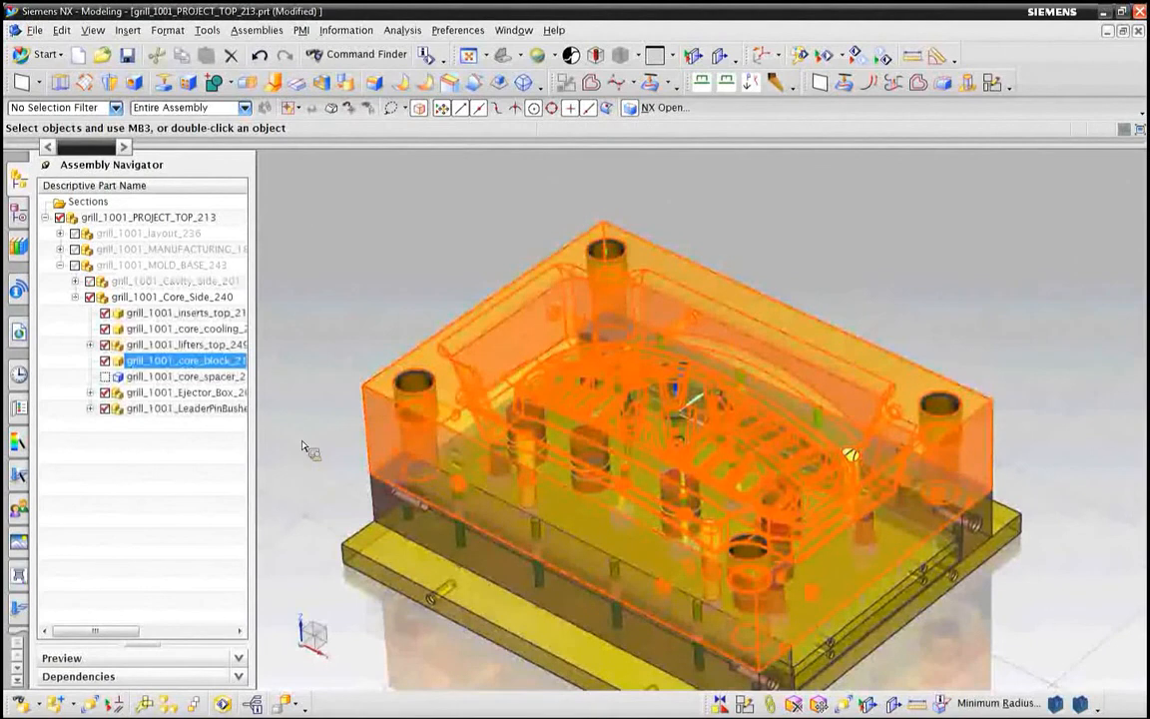
click(166, 531)
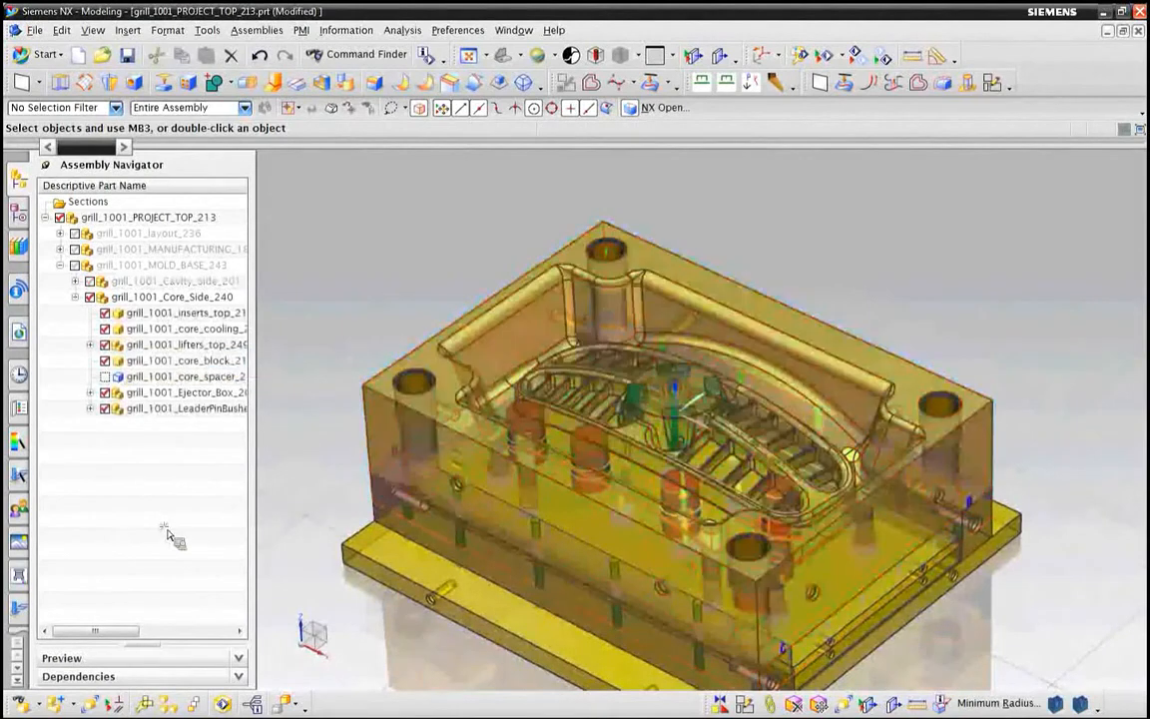
Examine the lifters and the other components inside the transparent core block up close.
scroll(167, 531, up, 3)
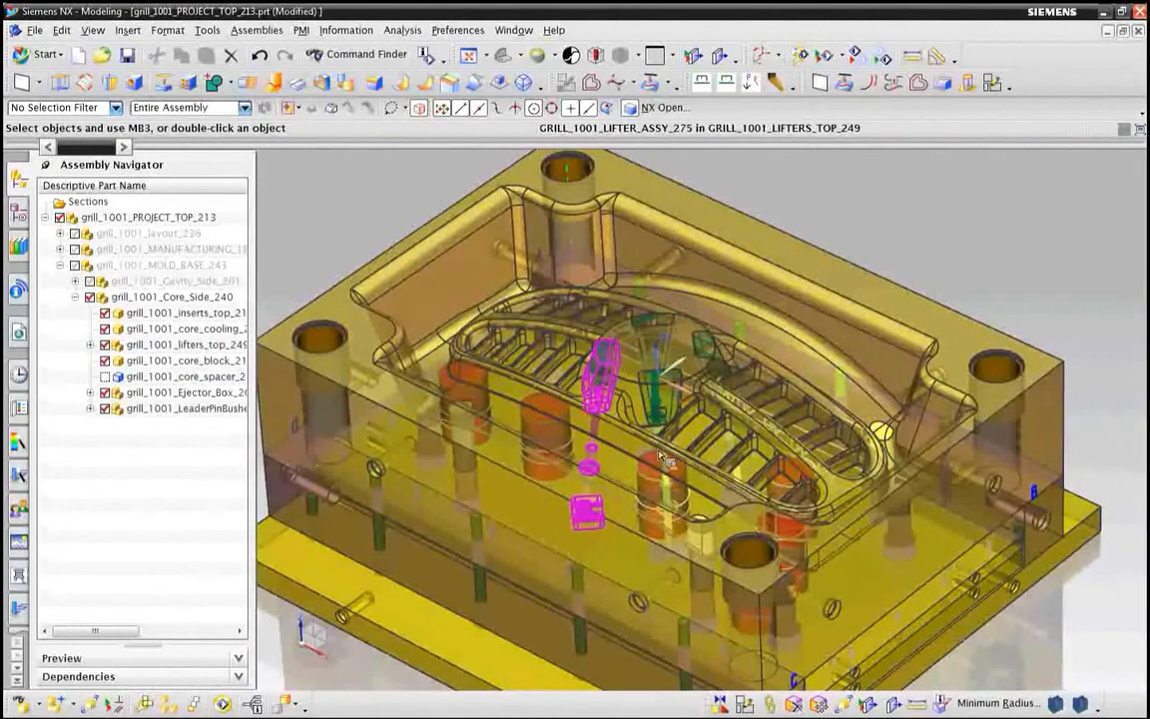
scroll(661, 457, up, 5)
scroll(511, 364, up, 2)
key(ctrl+shift+z)
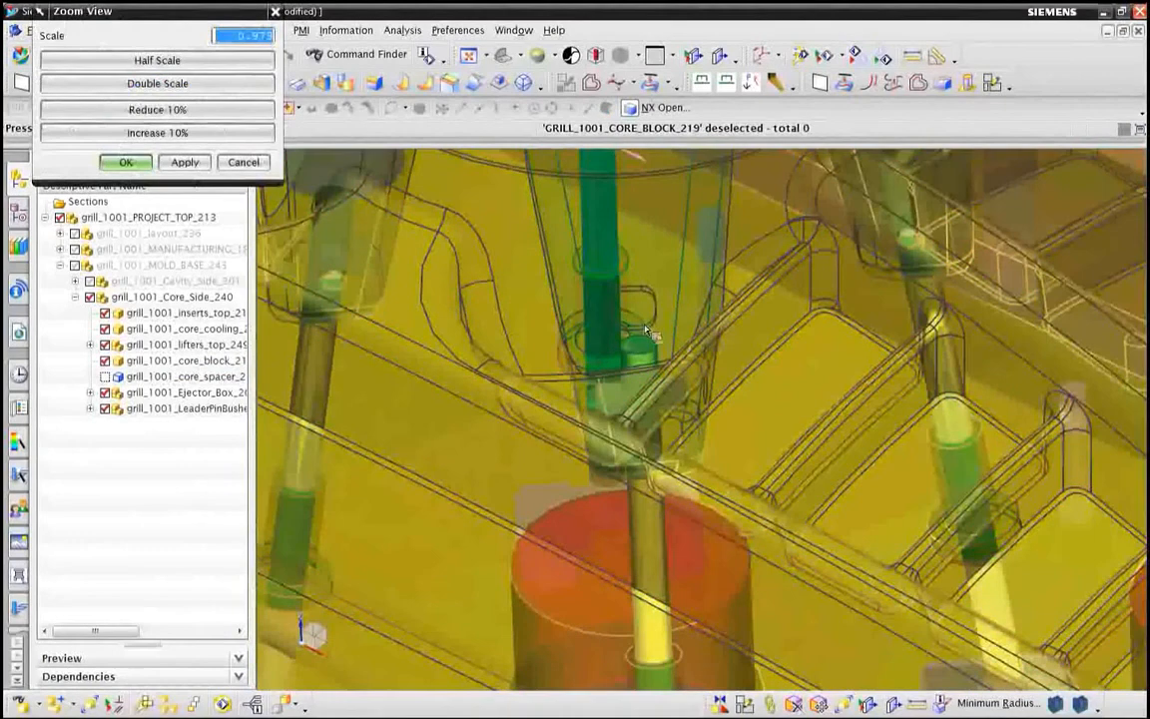
scroll(610, 349, down, 3)
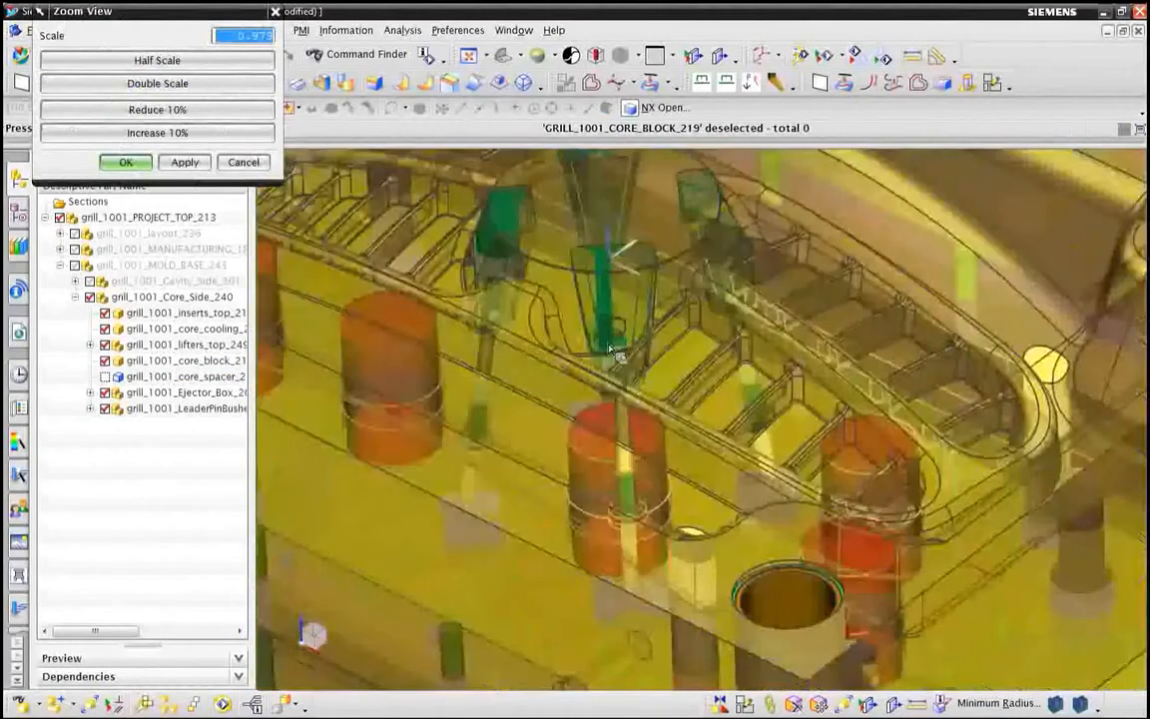
scroll(610, 350, down, 5)
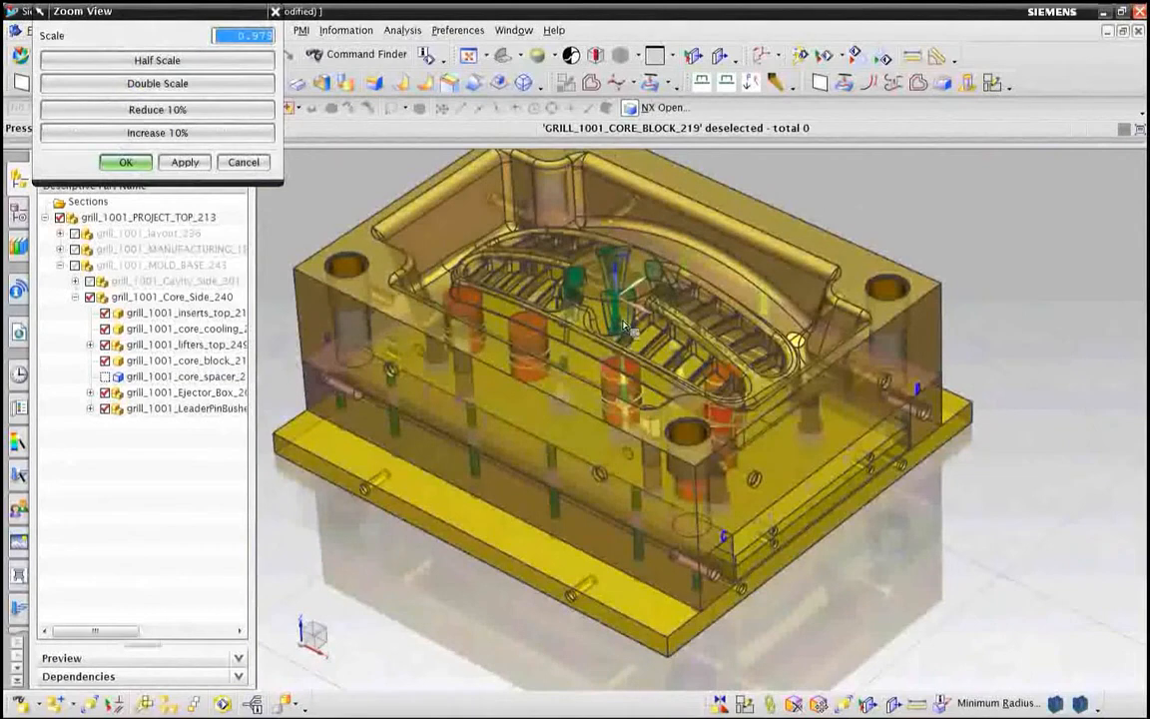
click(240, 162)
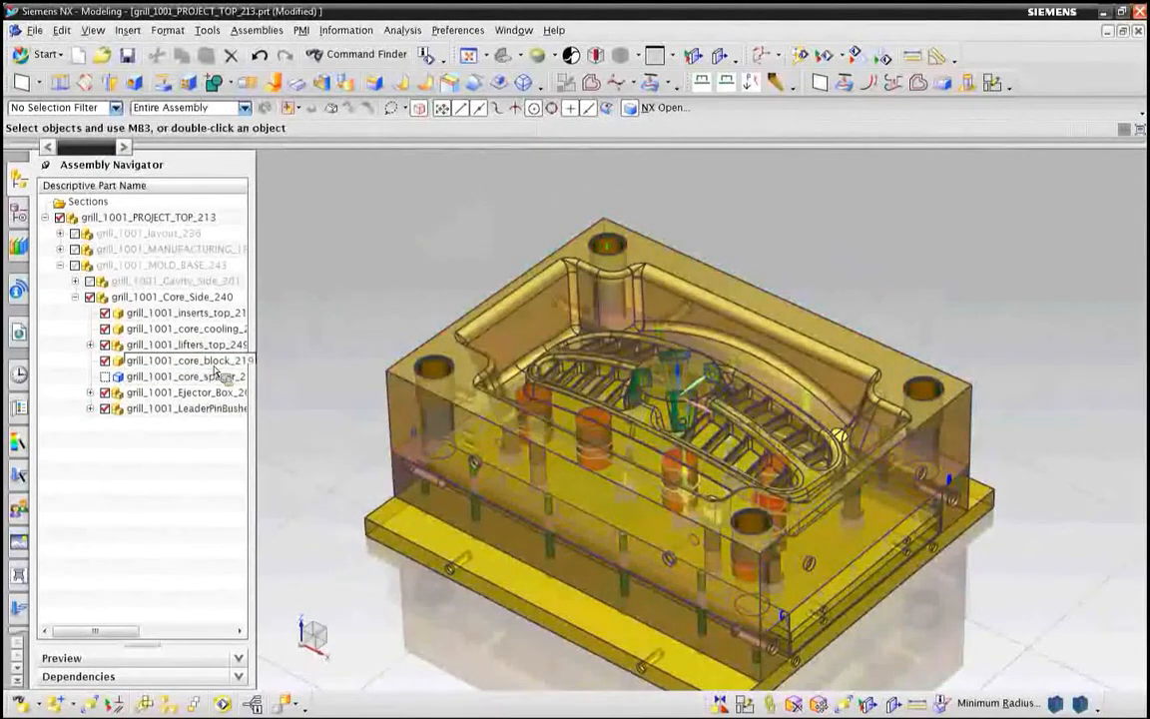
Make the core block machining component of the core side manufacturing subassembly the displayed part.
click(61, 250)
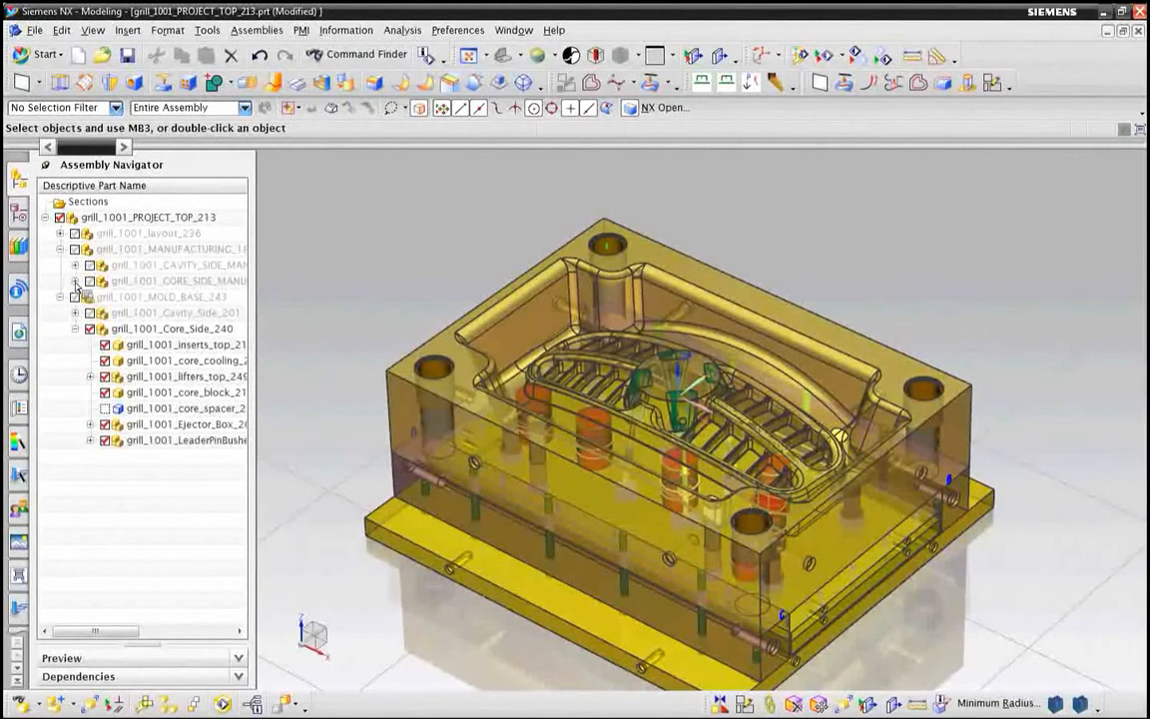
click(75, 282)
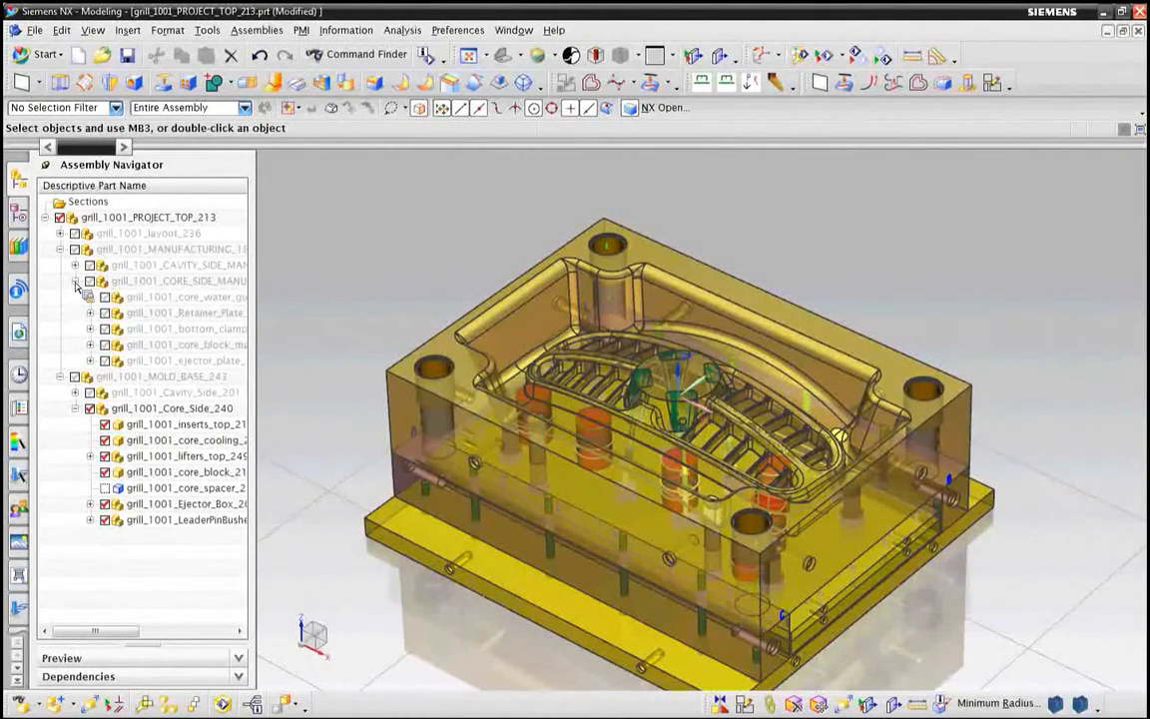
right_click(150, 346)
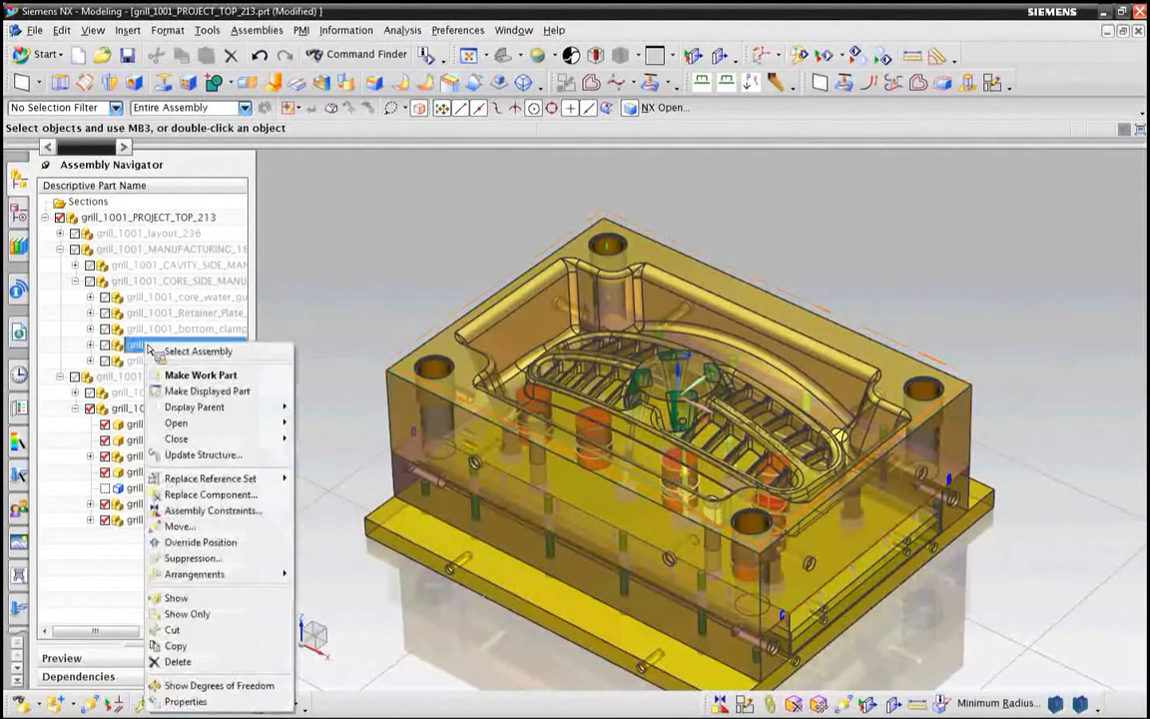
click(190, 391)
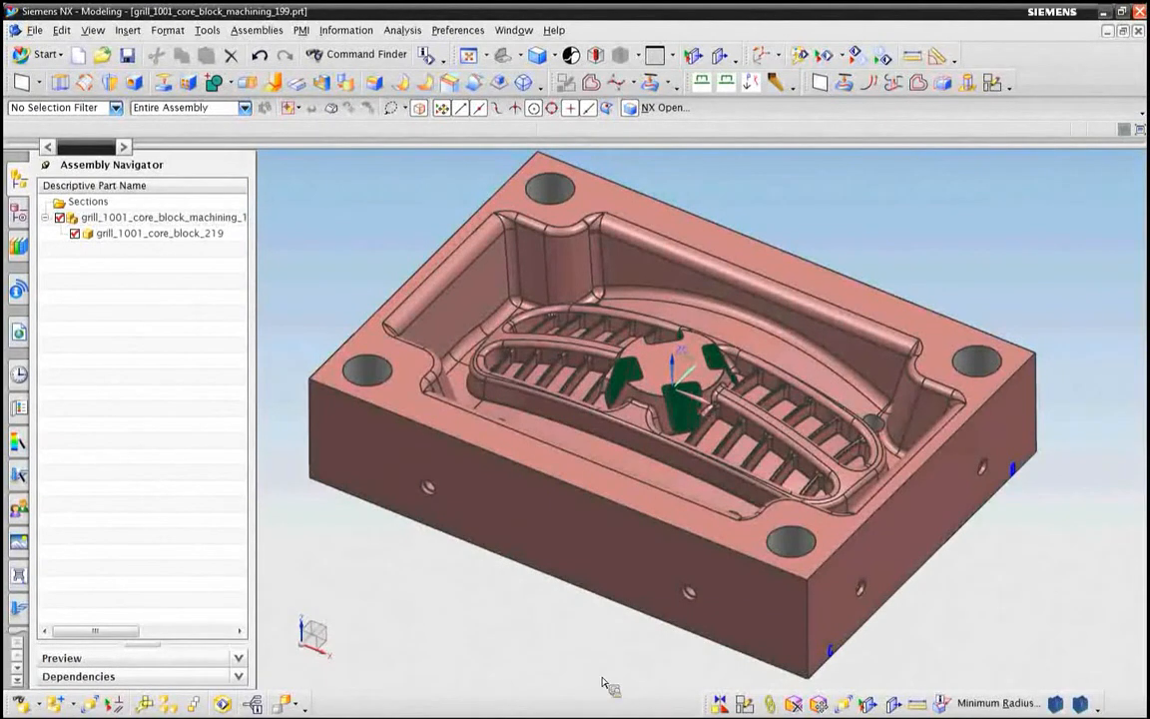
Create an associative WAVE link of the core block body in the core block machining part.
click(772, 704)
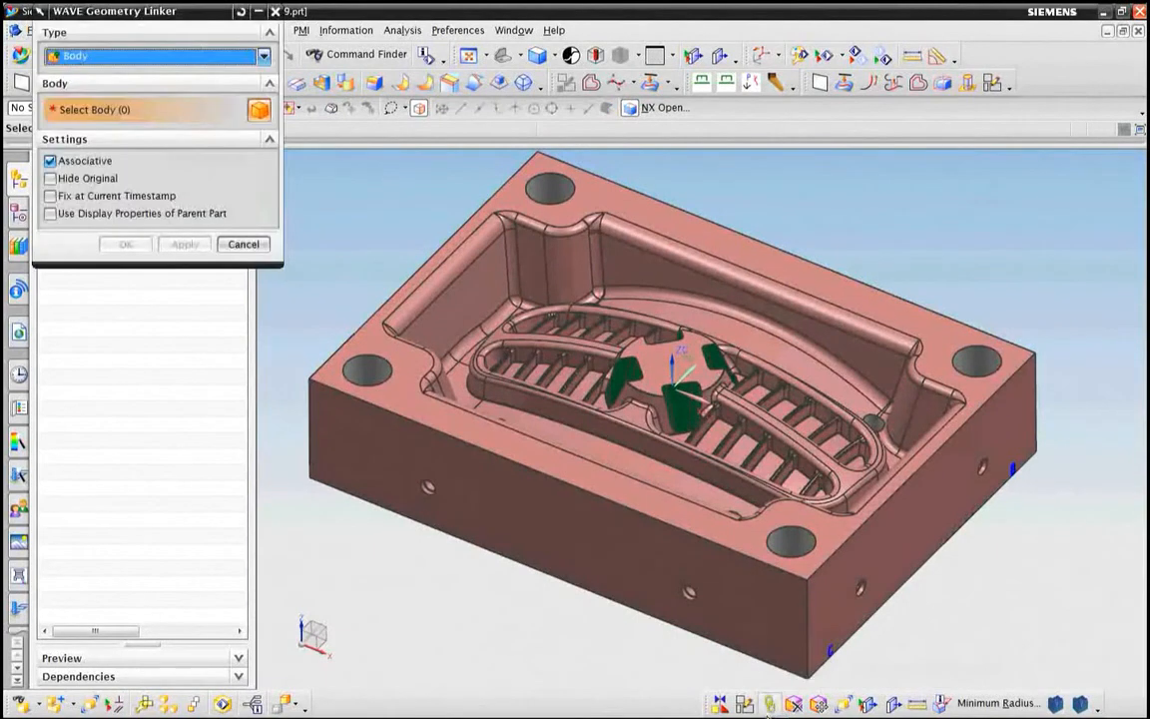
click(398, 500)
click(138, 246)
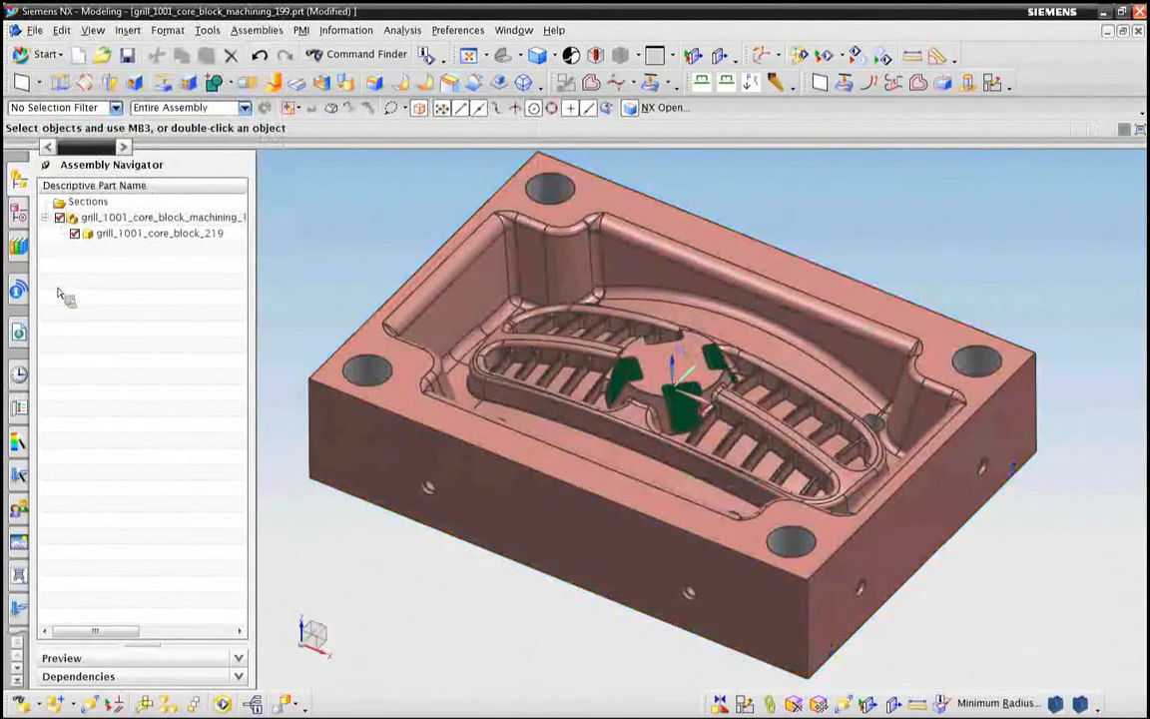
Edit the linked core block body so it is fixed at the timestamp of the Trim Body(19) feature.
click(17, 212)
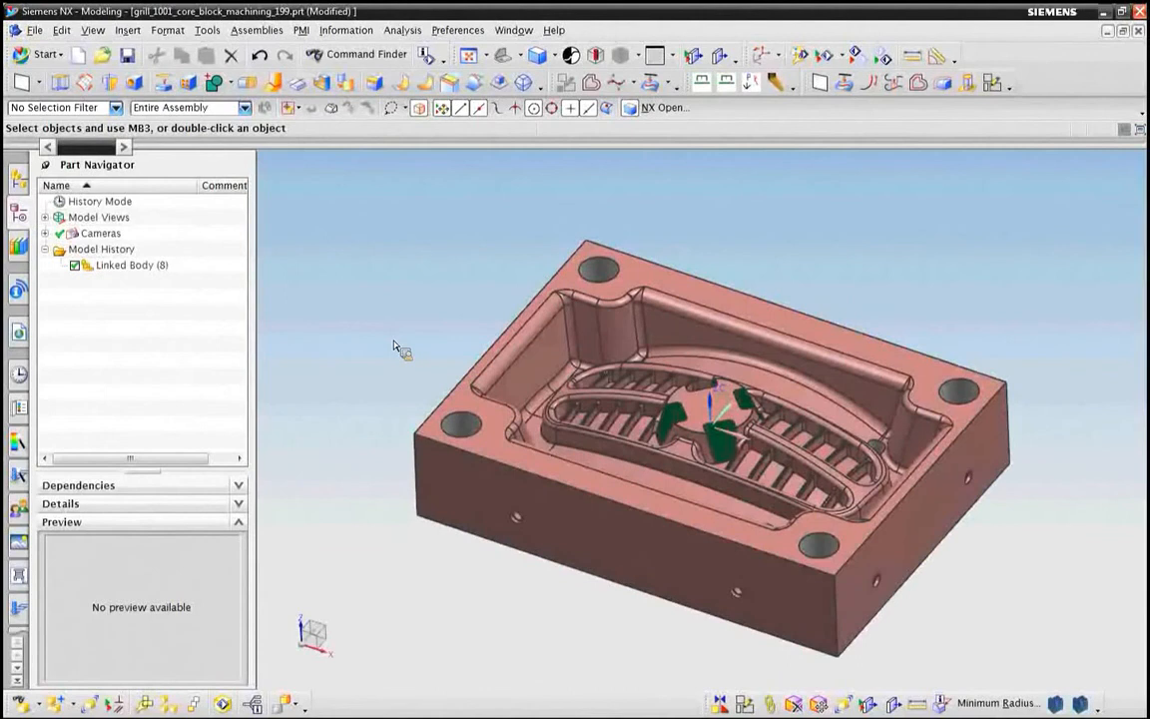
right_click(125, 267)
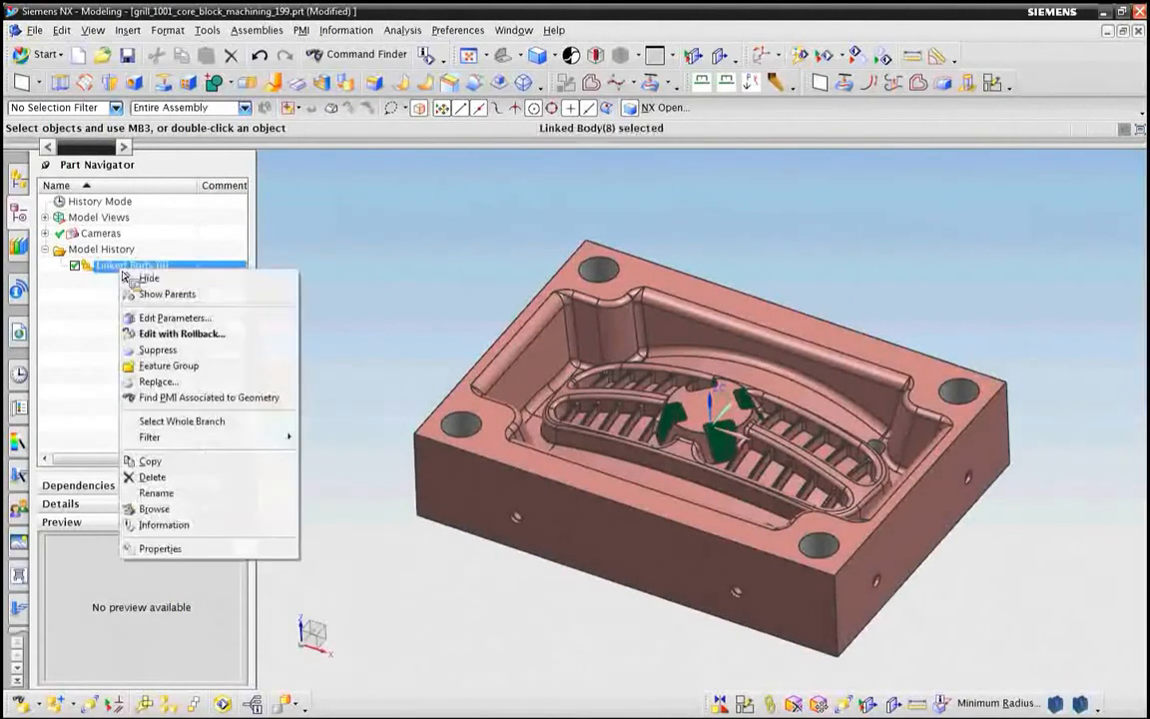
click(170, 330)
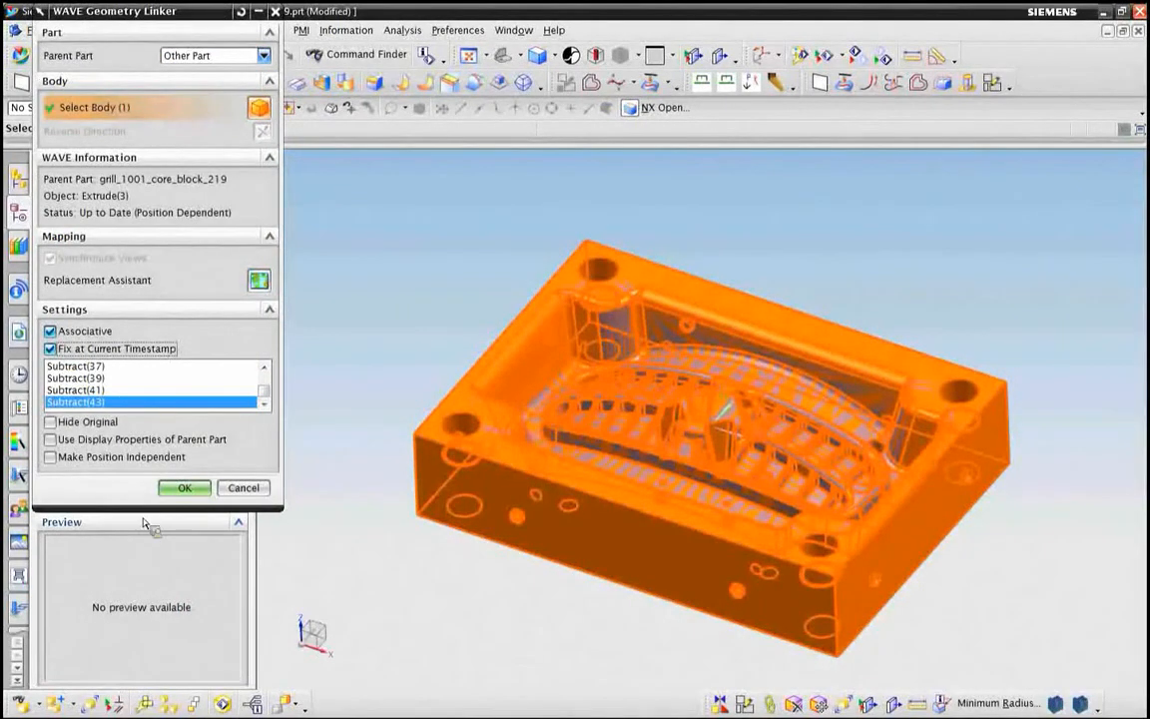
drag(146, 510, 137, 689)
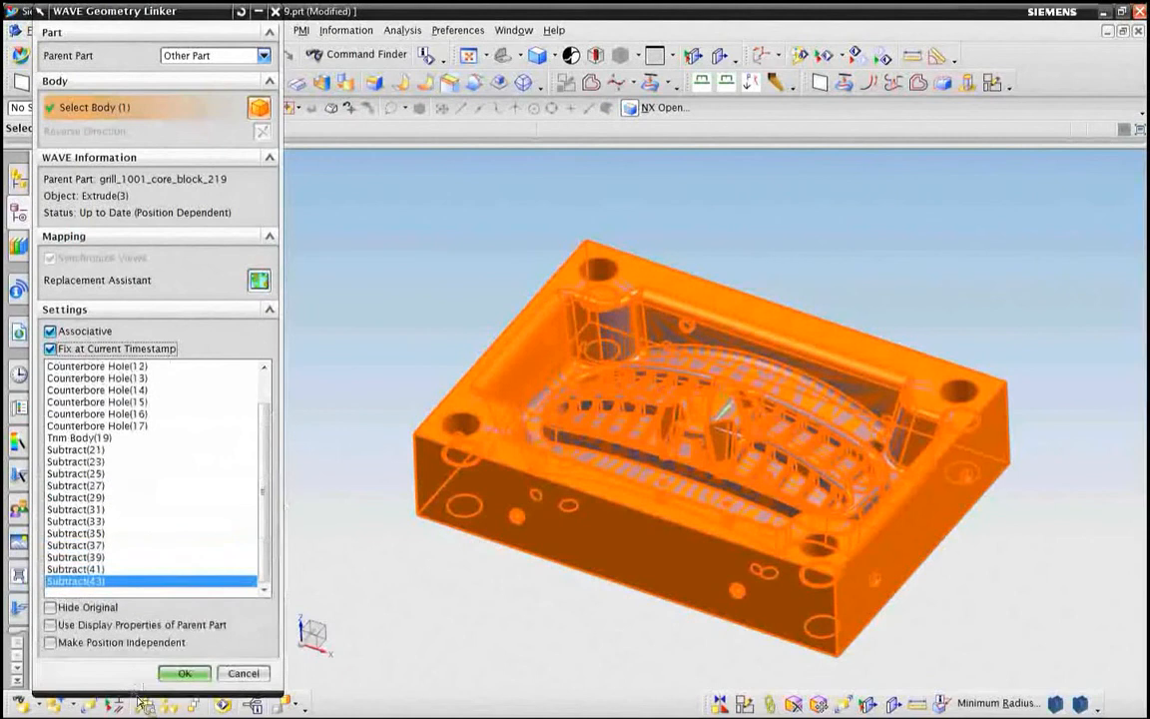
scroll(258, 460, up, 2)
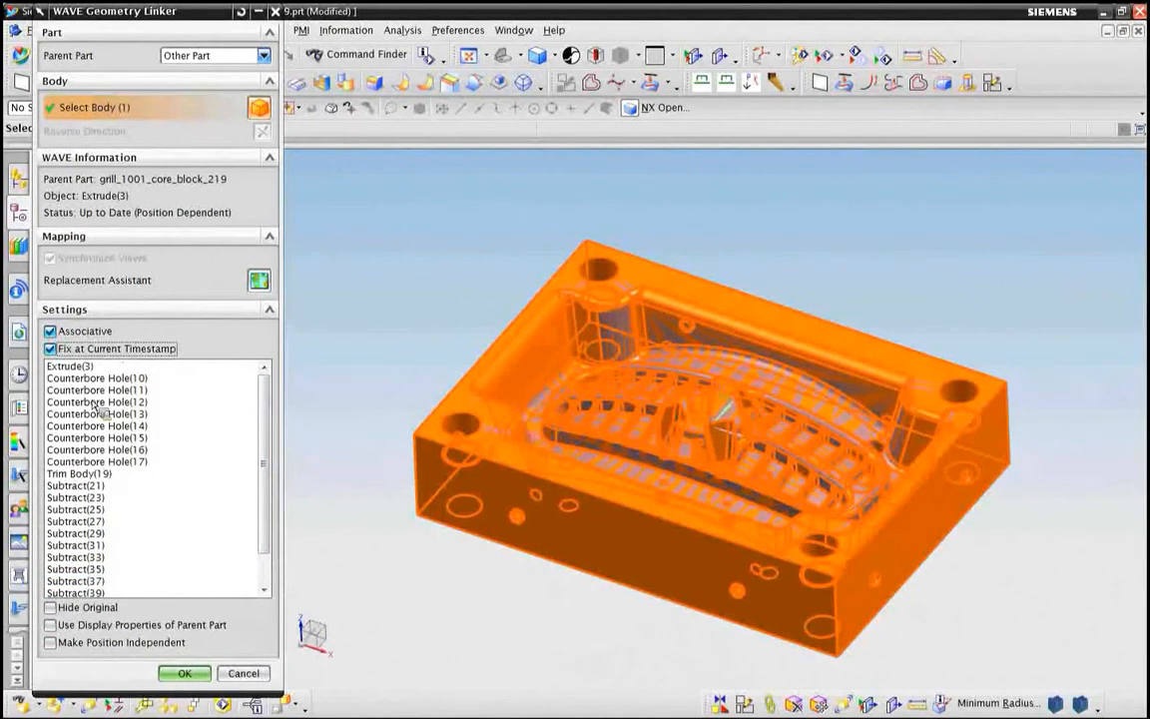
click(75, 474)
click(186, 674)
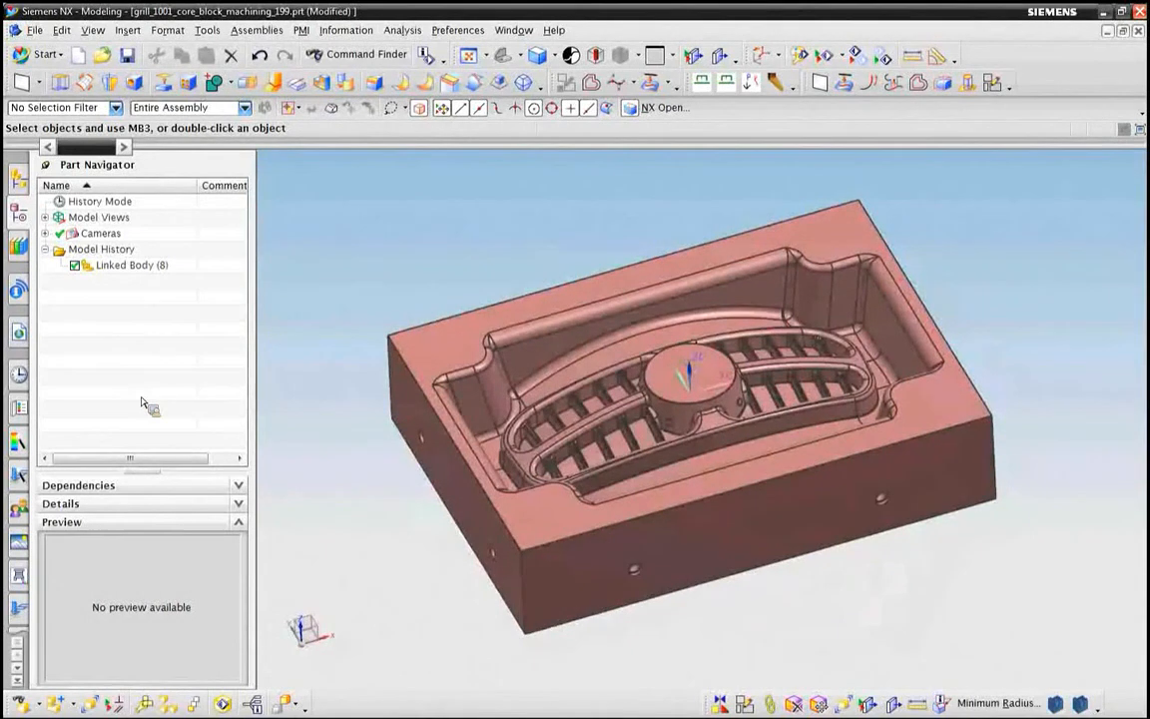
Delete all holes up to 1.3 in from the linked core block body using Delete Face.
click(796, 705)
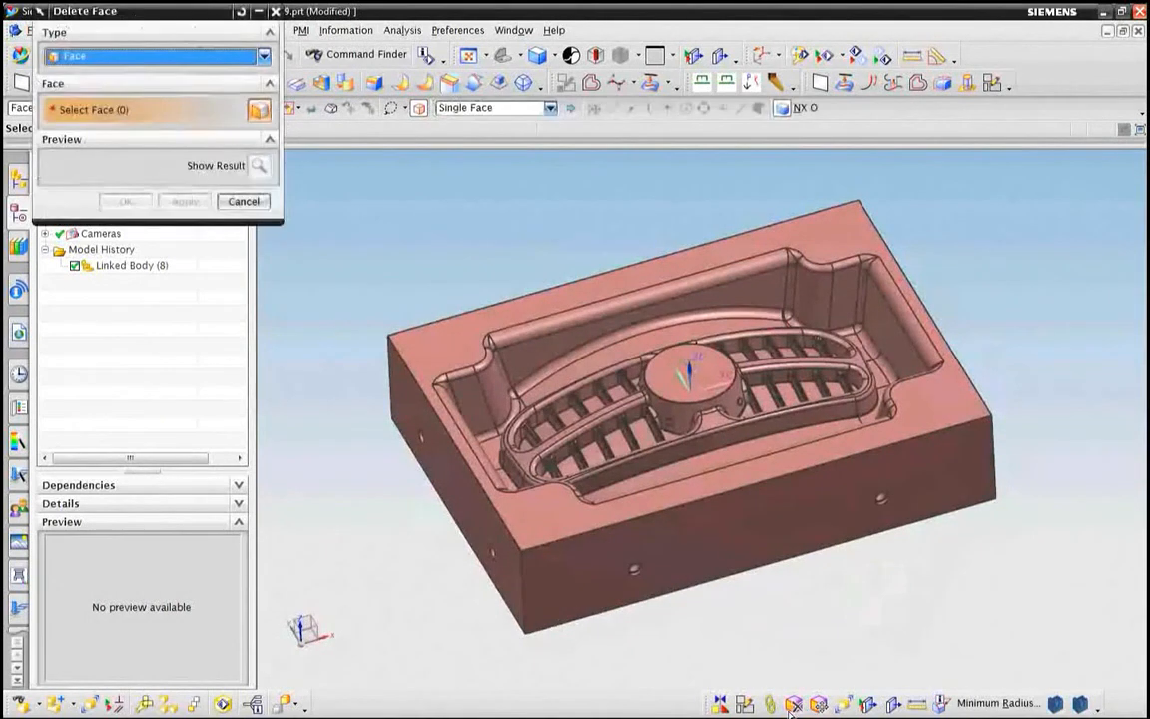
click(95, 91)
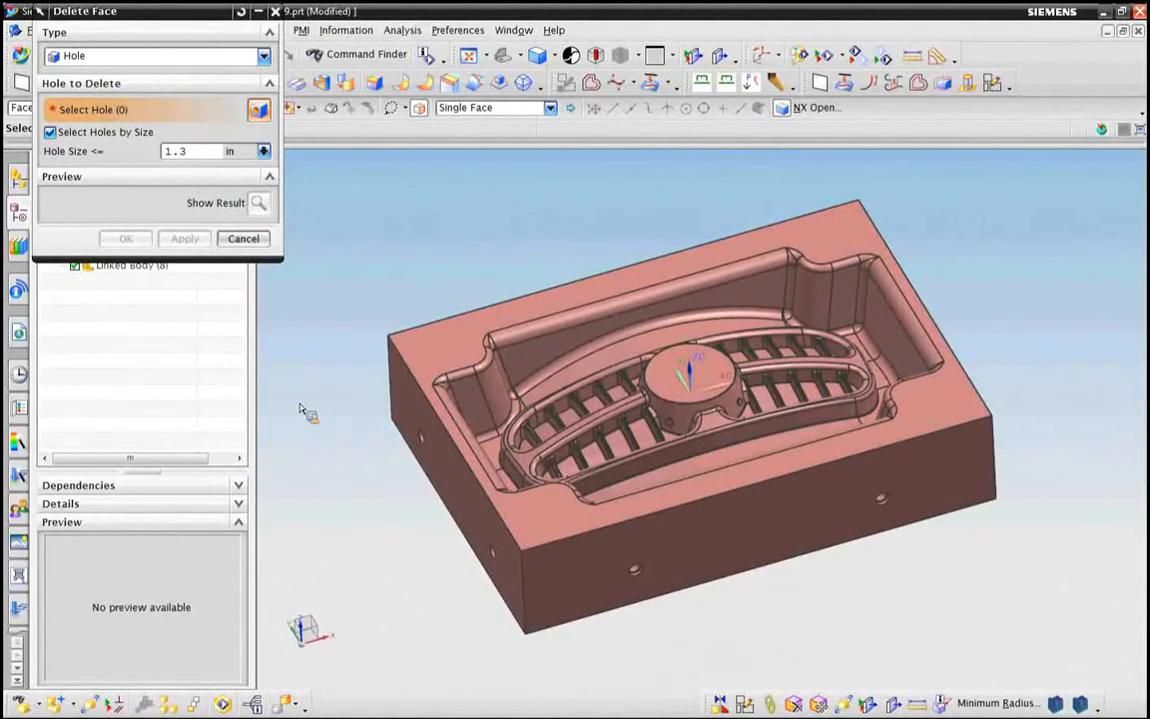
key(ctrl+a)
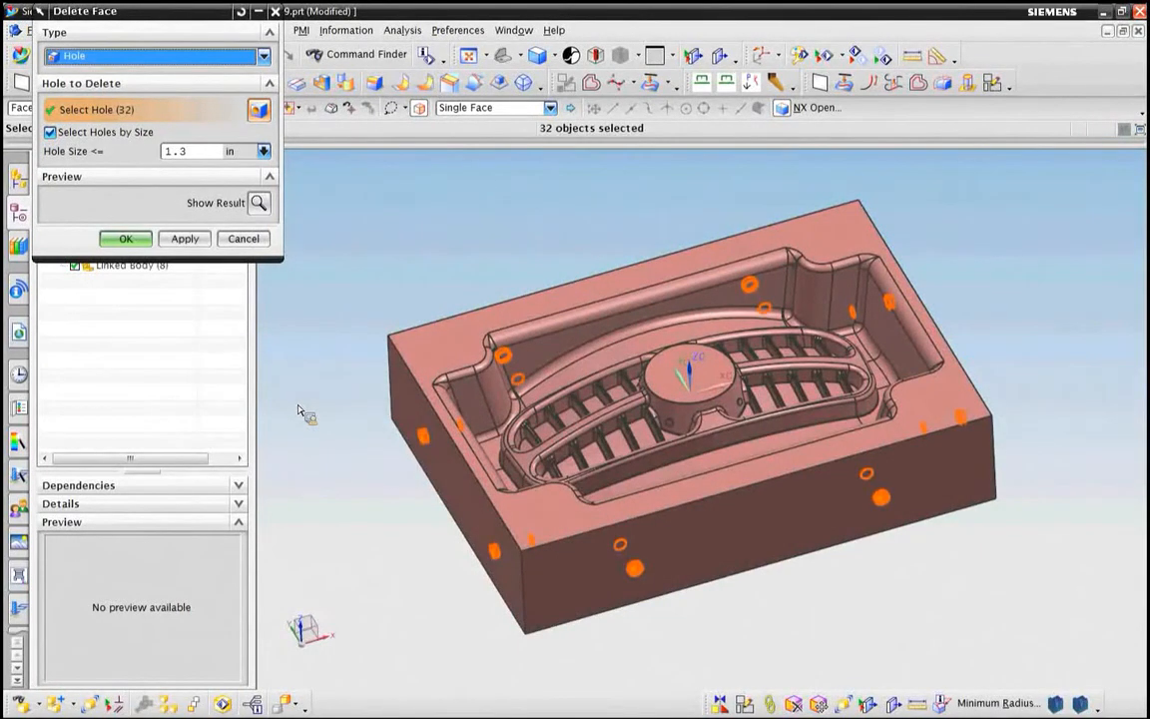
click(132, 241)
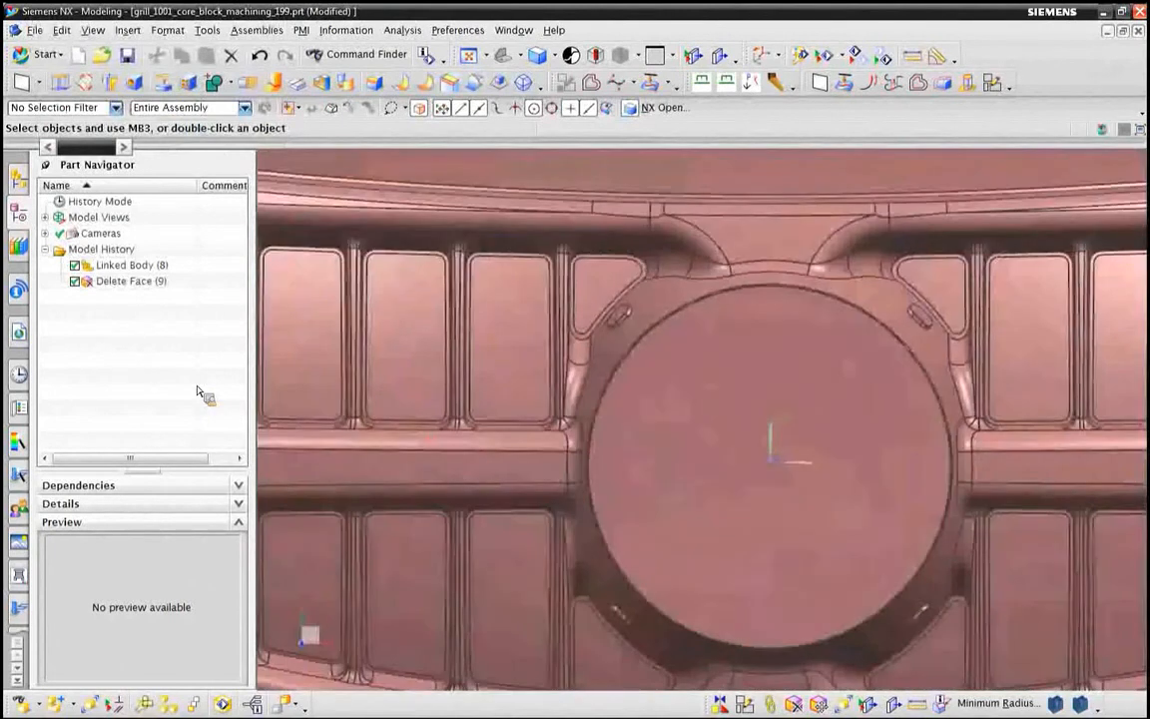
Remove the four slots around the central round boss from the core block by deleting their faces with Delete Face.
key(ctrl+shift+z)
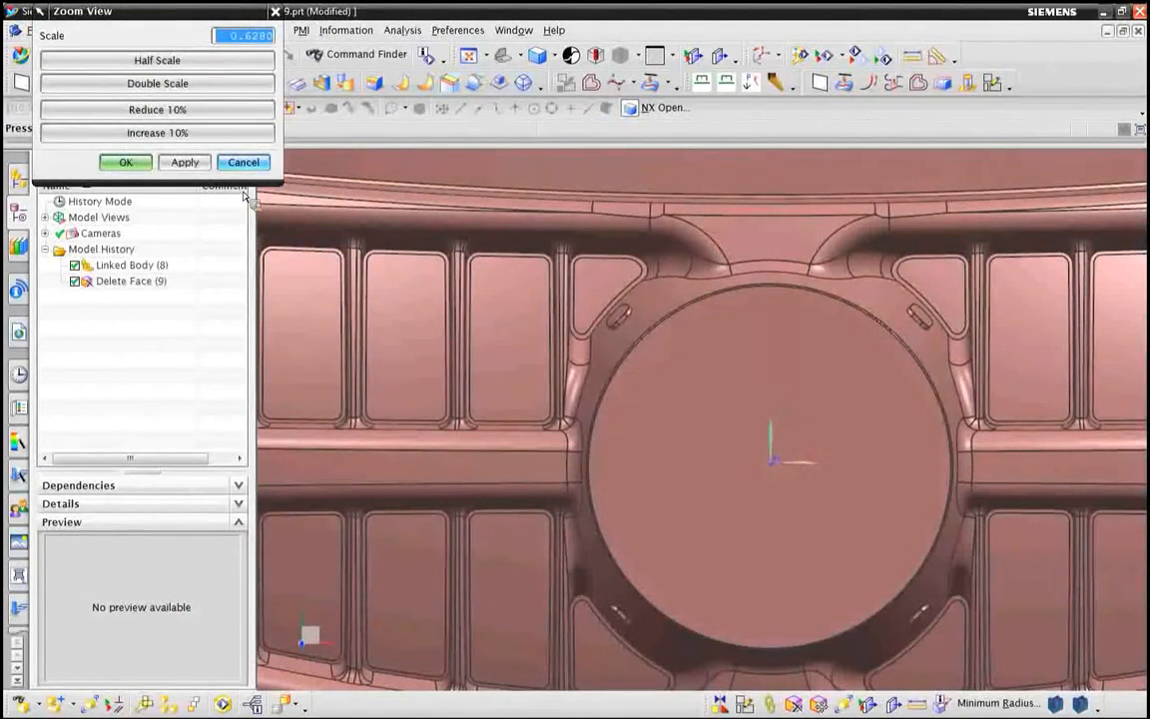
click(238, 161)
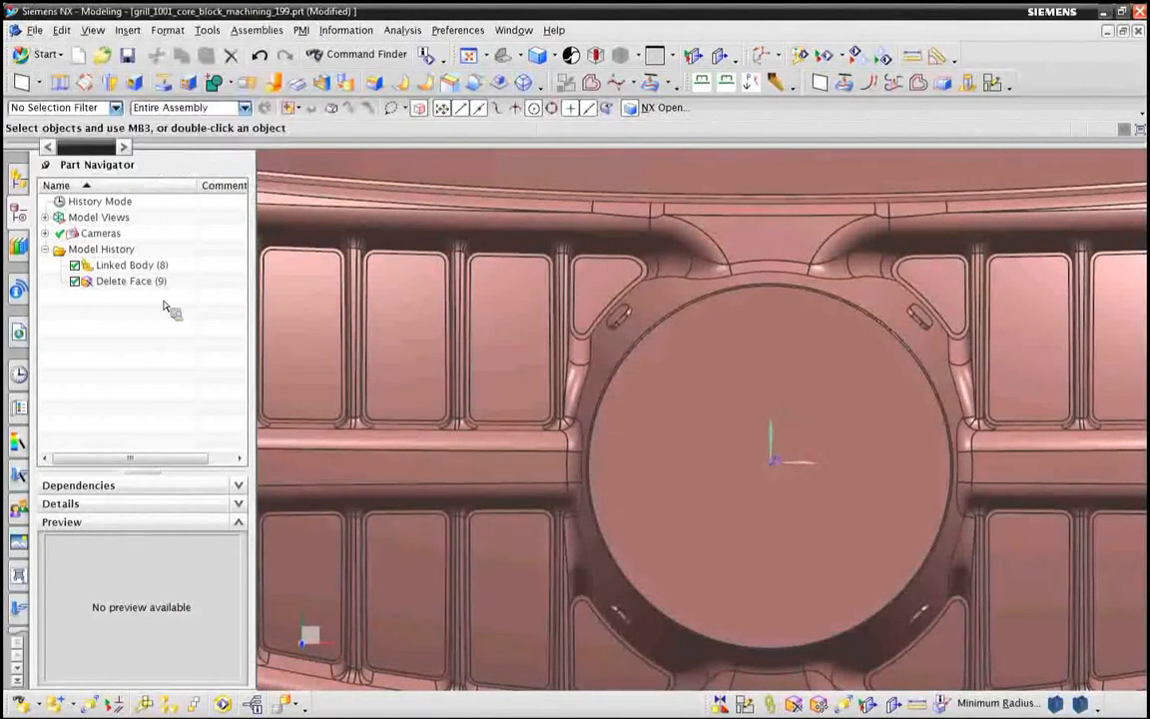
click(795, 704)
click(79, 57)
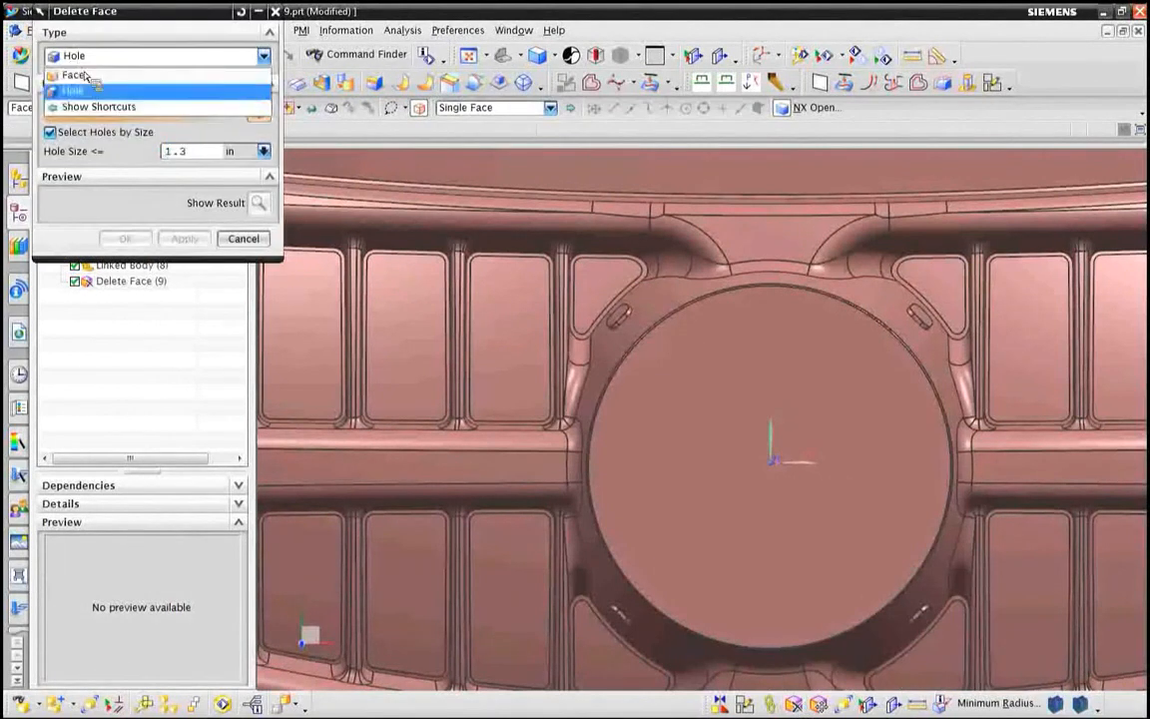
click(78, 75)
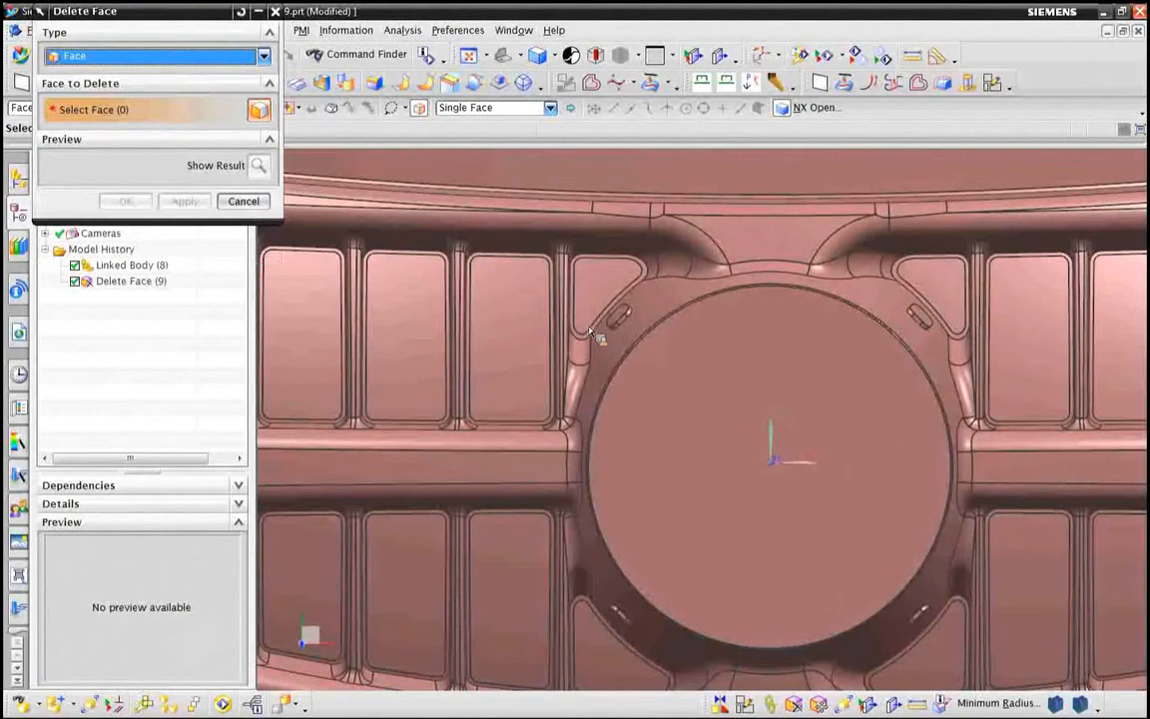
scroll(590, 332, up, 5)
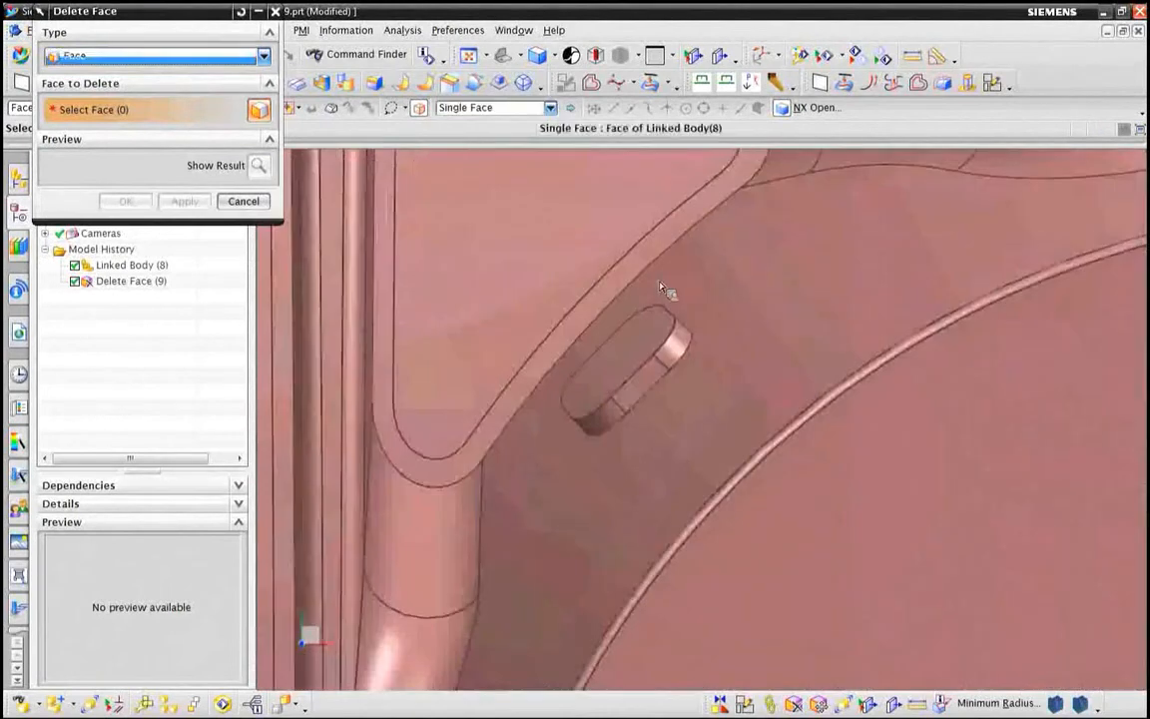
drag(624, 379, 675, 482)
scroll(846, 449, down, 5)
shift+middle_drag(847, 451, 369, 440)
scroll(789, 456, up, 5)
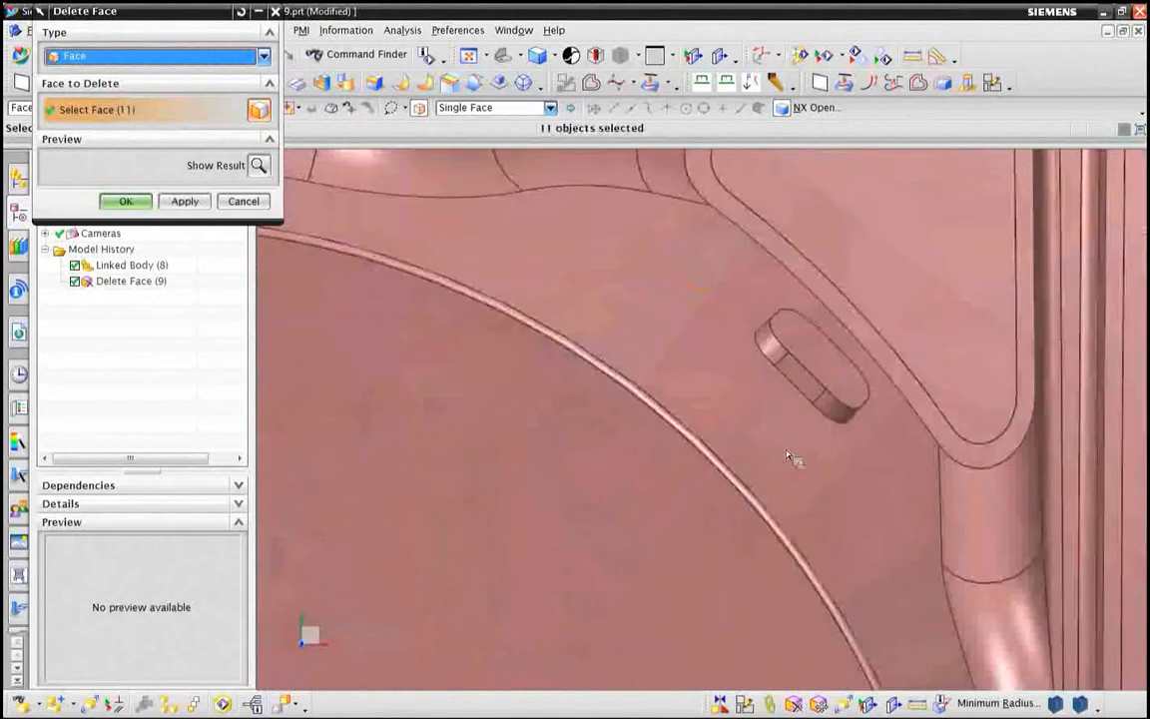
drag(804, 379, 802, 282)
scroll(698, 611, down, 5)
scroll(688, 211, up, 3)
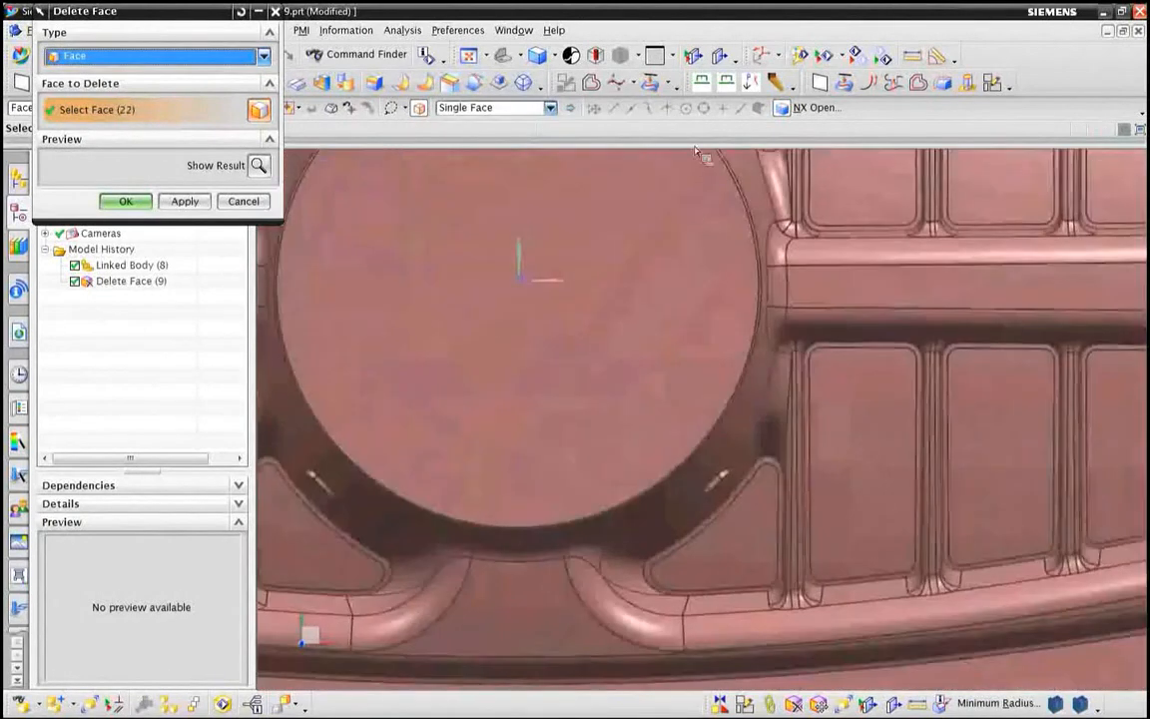
scroll(719, 534, up, 4)
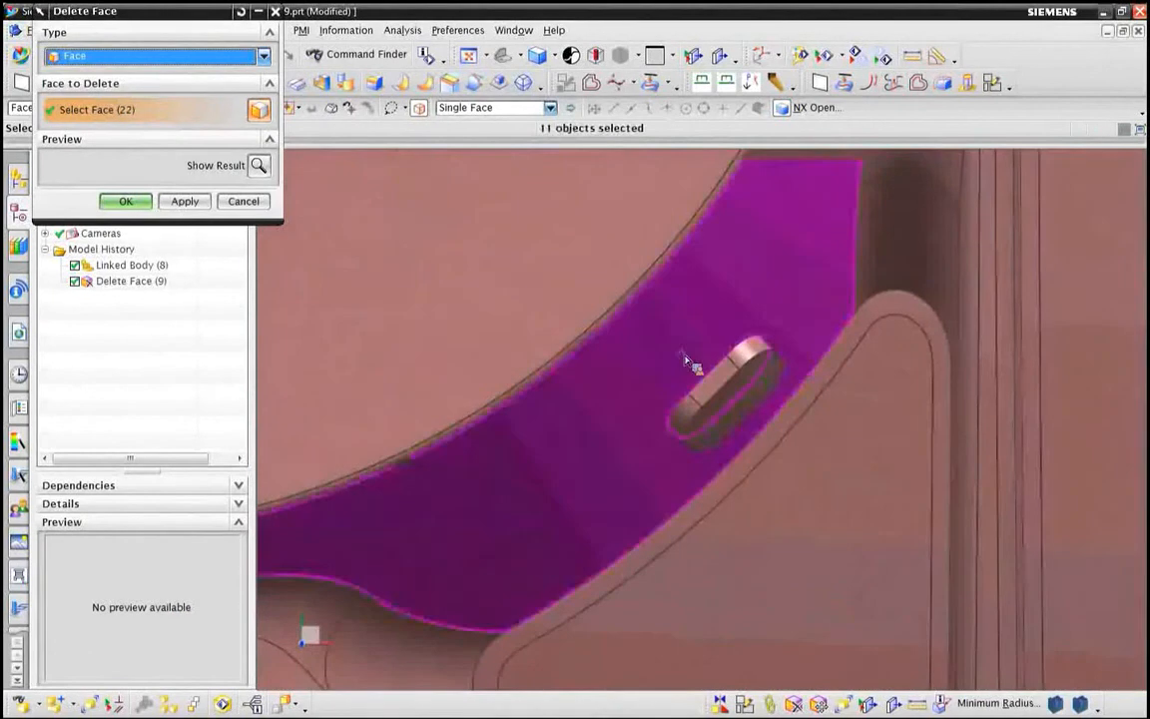
mouse_move(680, 539)
mouse_down()
mouse_move(804, 321)
mouse_move(692, 333)
mouse_up()
middle_drag(693, 333, 539, 529)
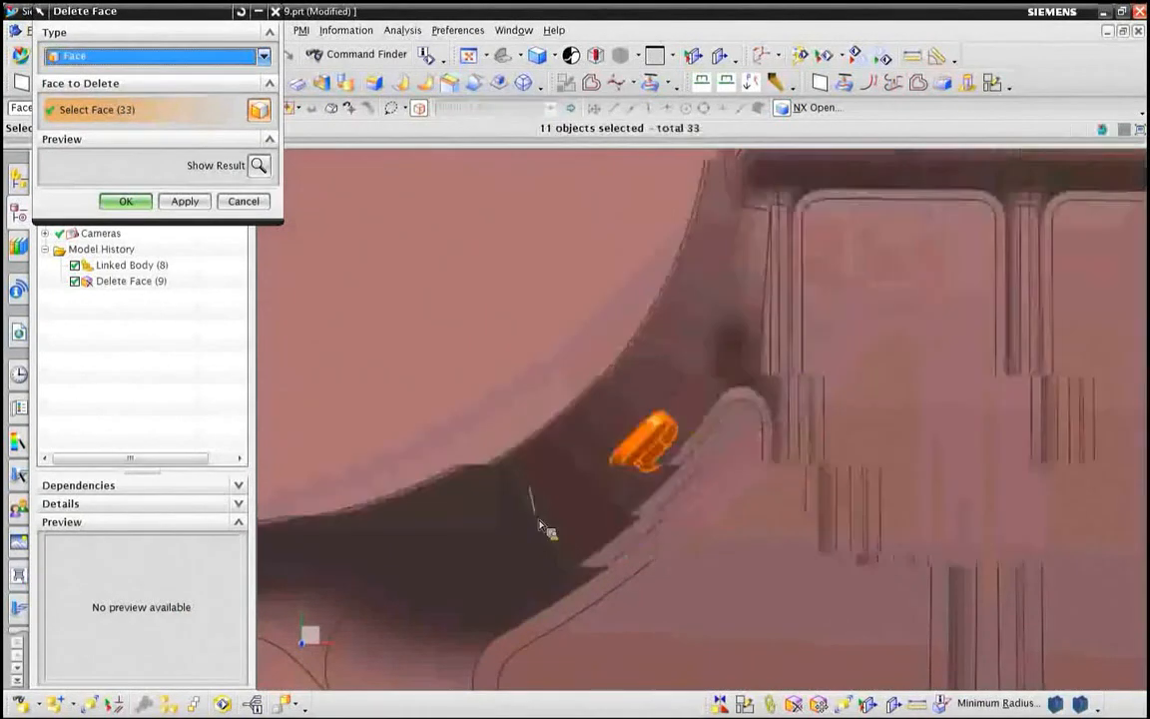
key(F8)
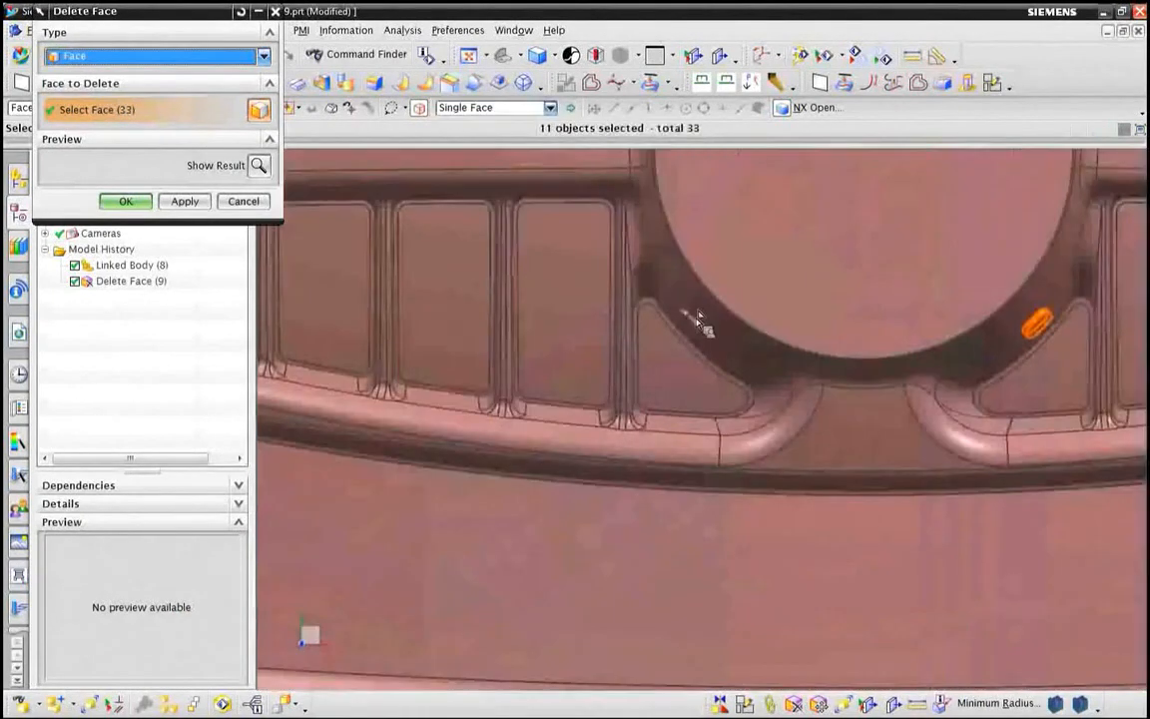
scroll(698, 320, up, 3)
mouse_move(652, 292)
mouse_down()
mouse_move(598, 398)
mouse_move(764, 421)
mouse_move(656, 295)
mouse_up()
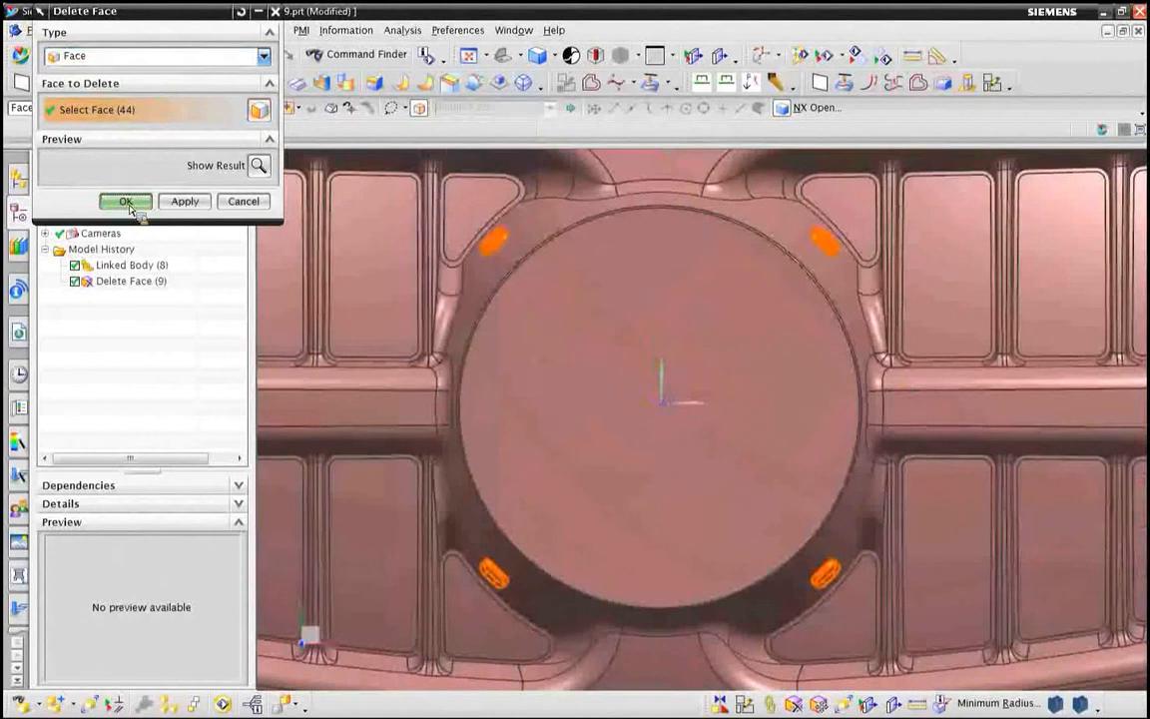
click(126, 202)
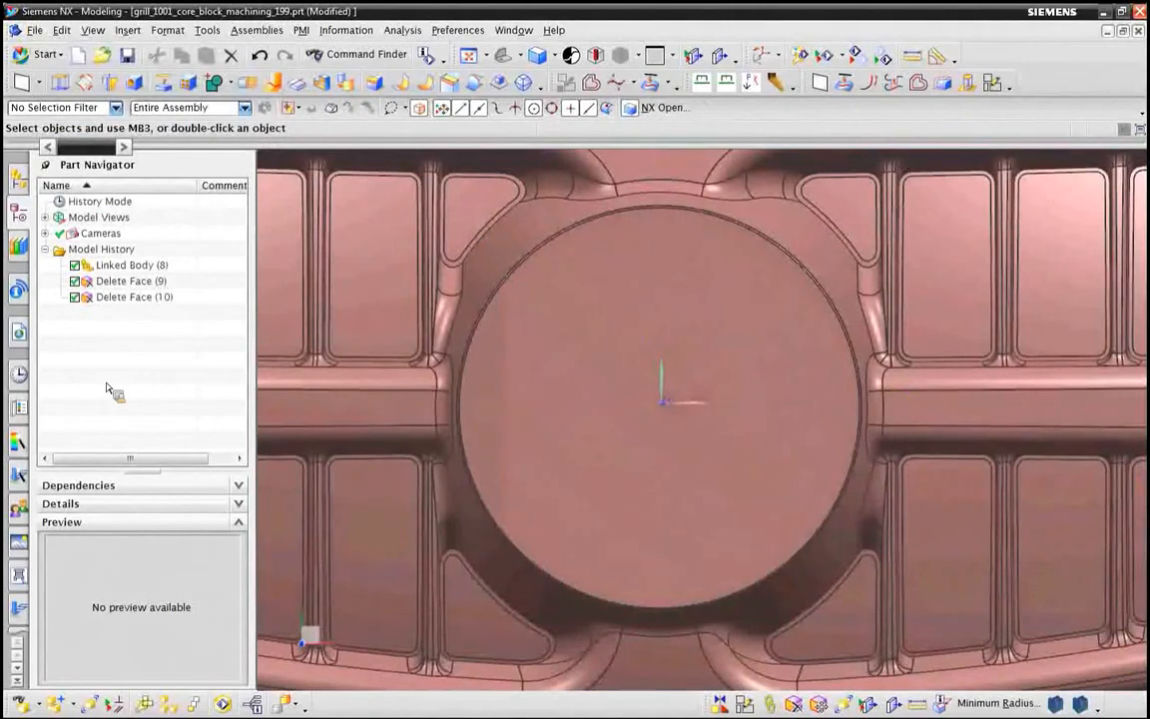
Switch the core block machining part from modeling to the Manufacturing application.
key(Home)
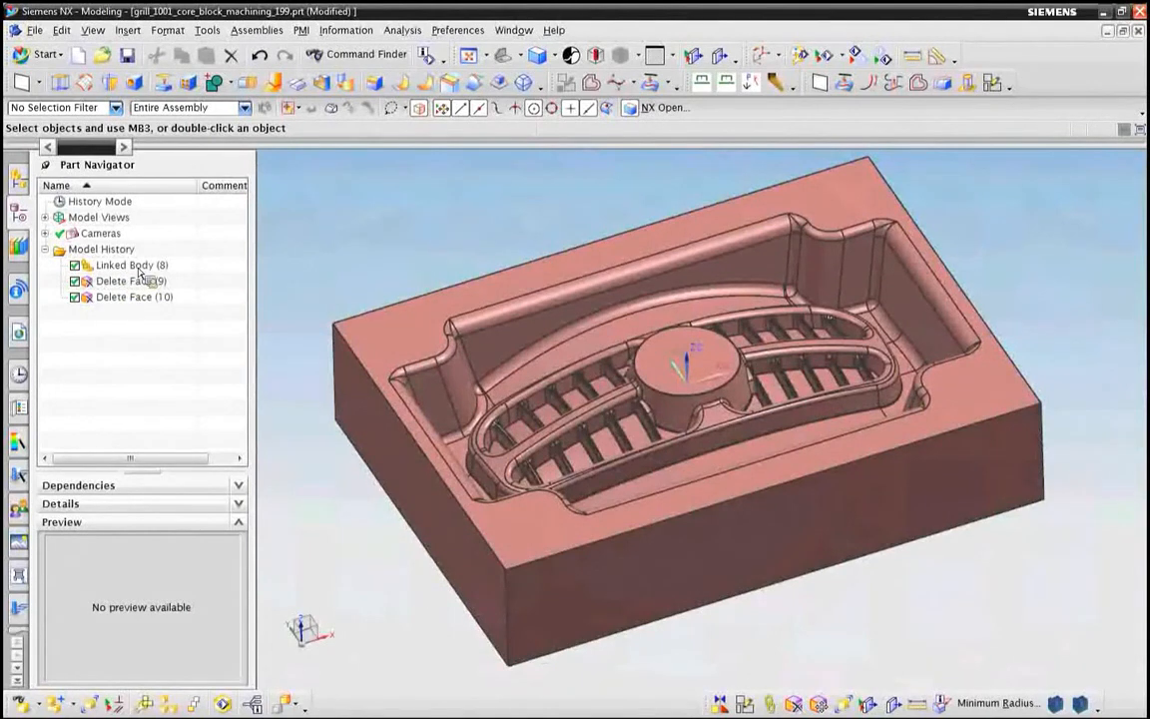
click(63, 57)
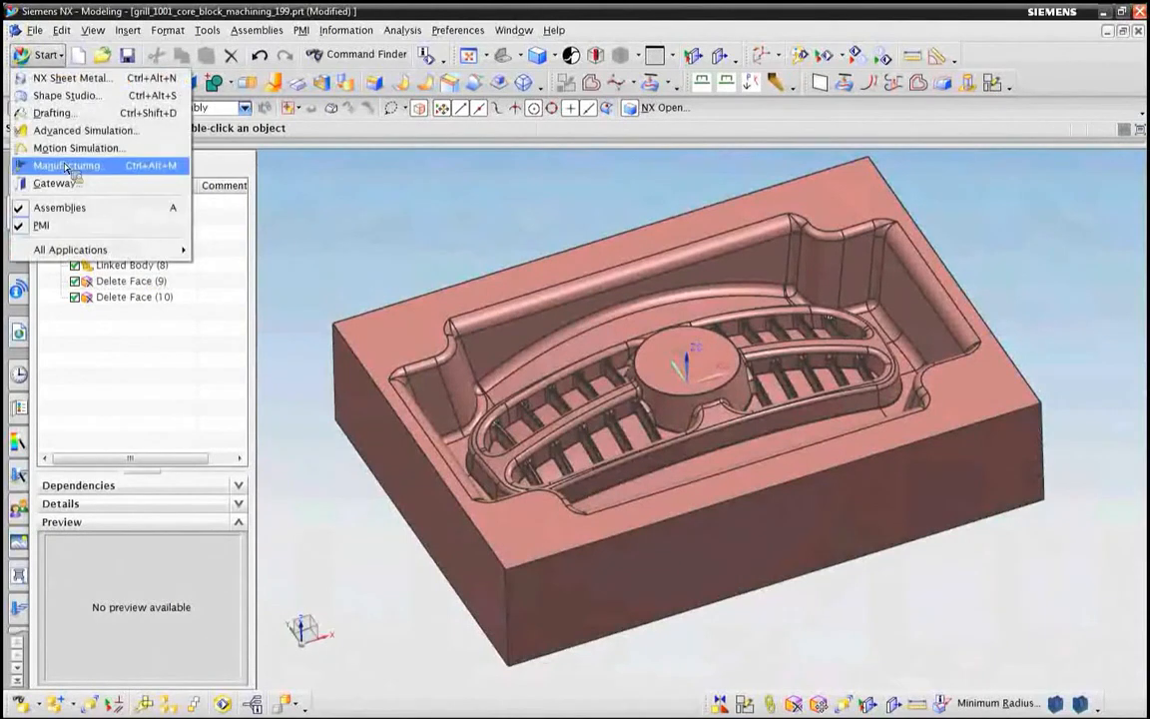
click(67, 167)
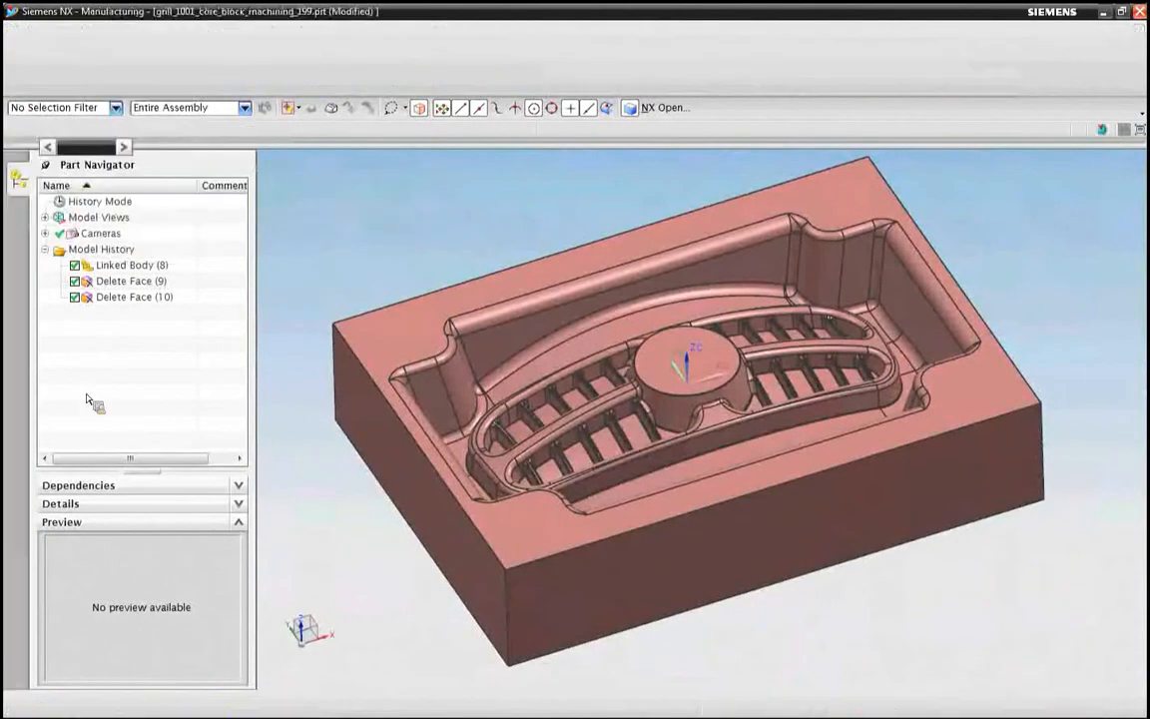
Specify the core block body as the part geometry of the WORKPIECE object.
double_click(107, 263)
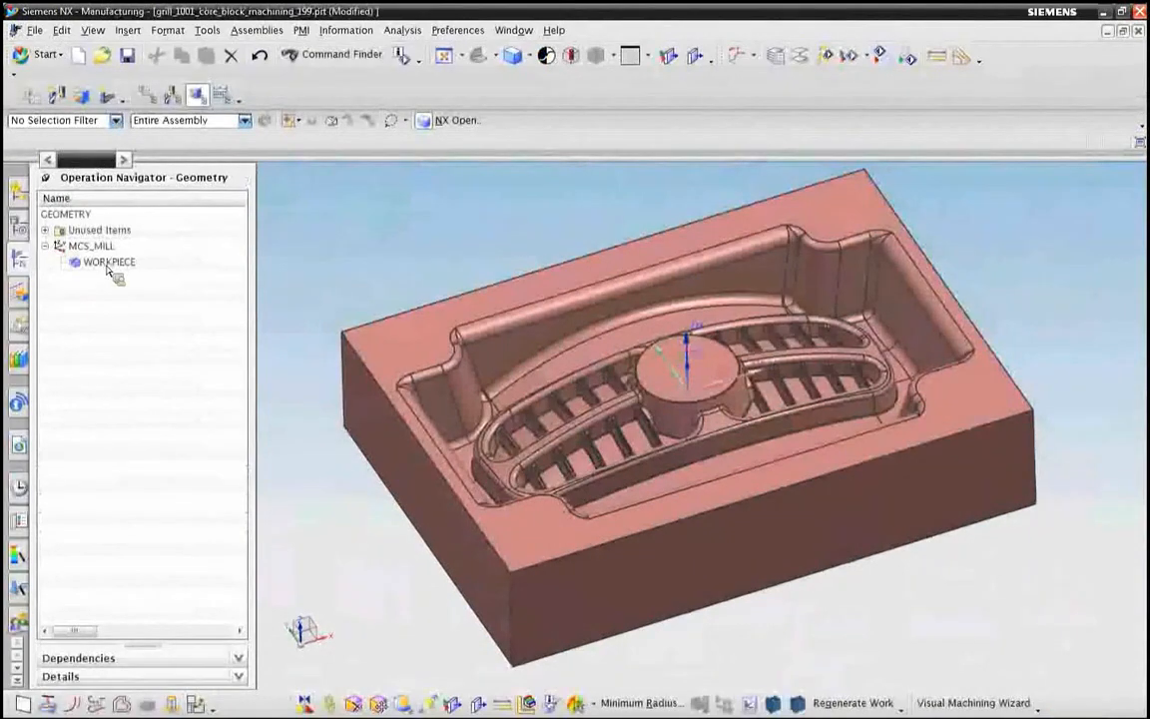
click(231, 60)
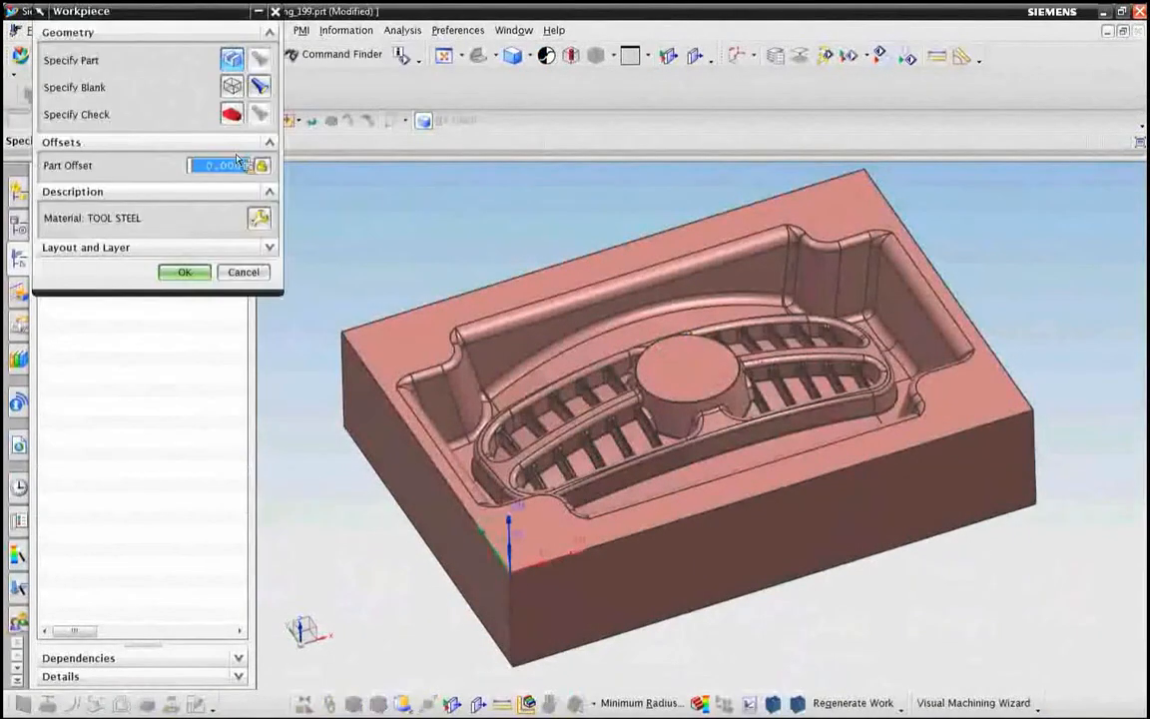
click(351, 332)
click(128, 338)
Define the WORKPIECE blank as an Auto Block with zero offsets on all sides.
click(236, 88)
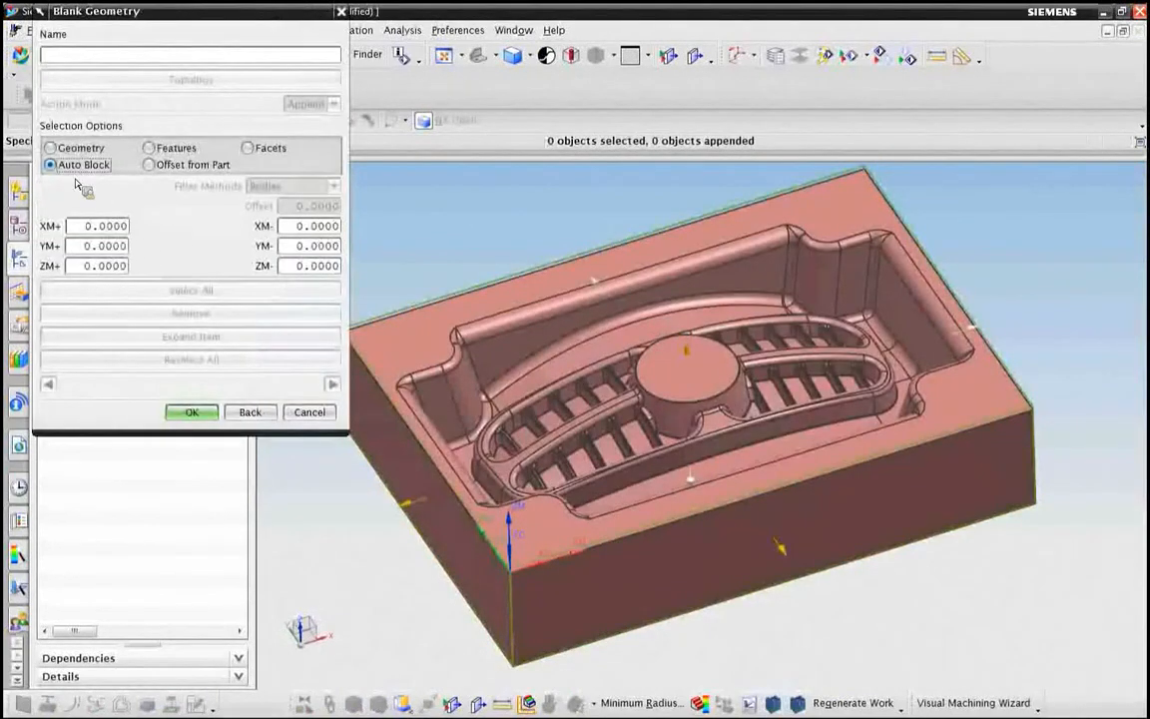
click(187, 411)
click(185, 273)
click(233, 89)
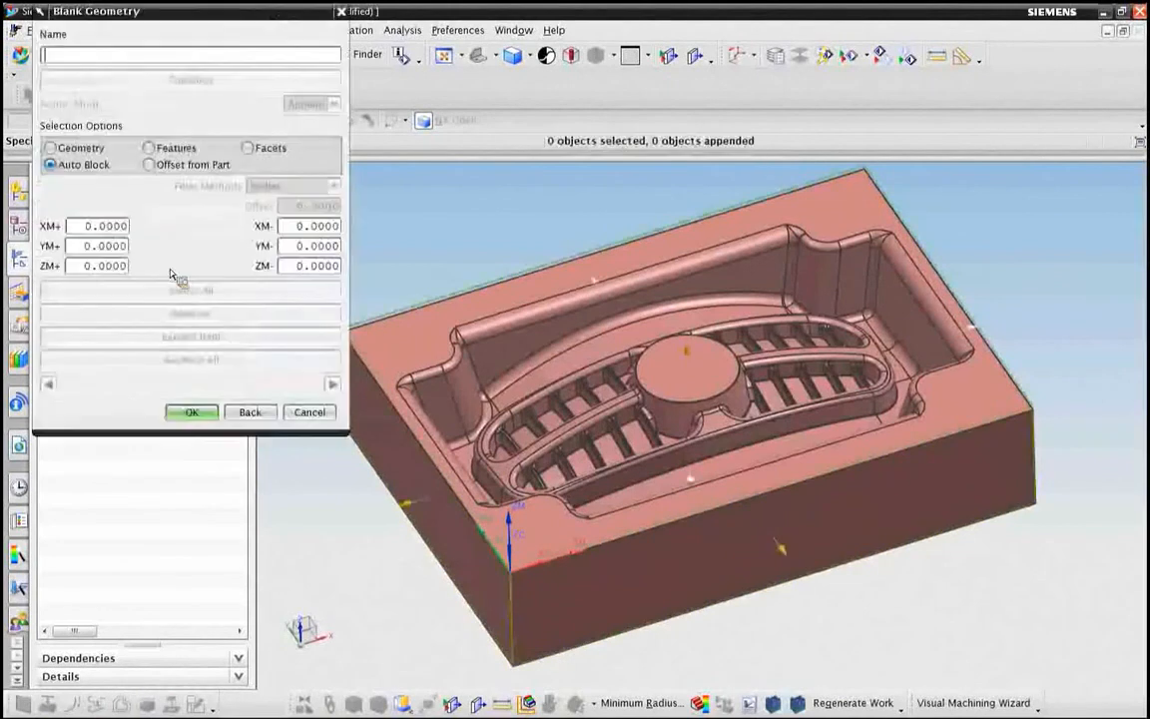
drag(702, 294, 674, 368)
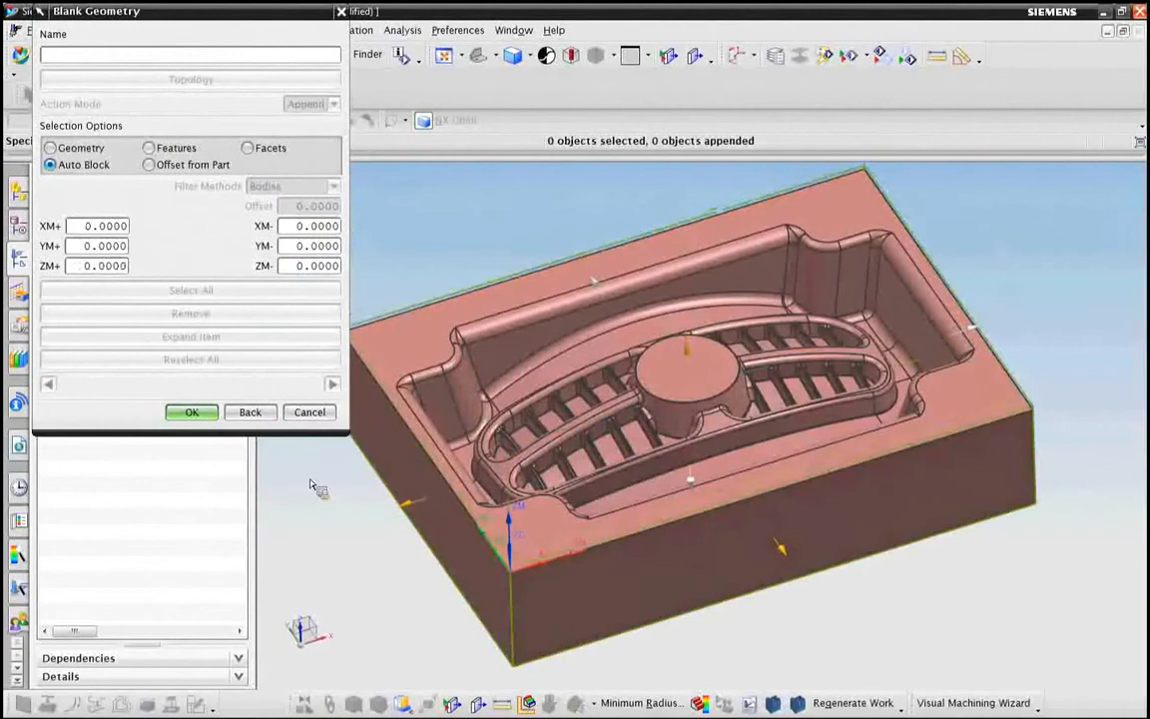
click(190, 410)
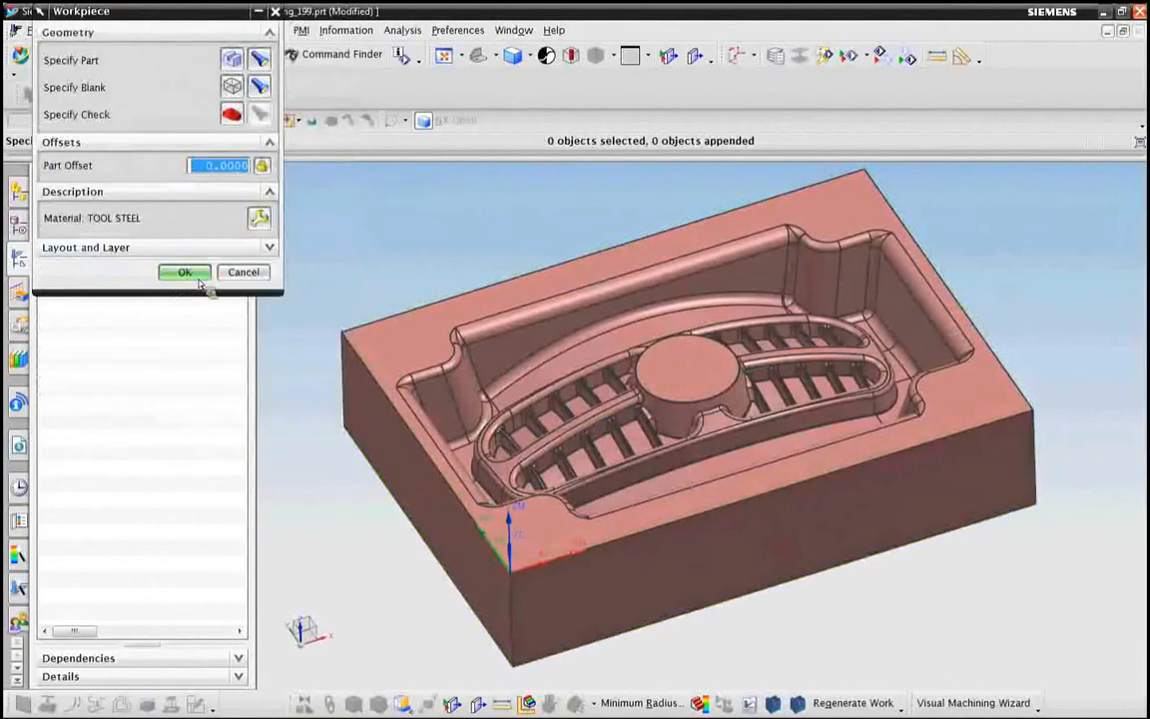
Assign the P20 TOOL STEEL material with library reference MAT0_00464 to the workpiece and accept its definition.
click(259, 218)
click(321, 370)
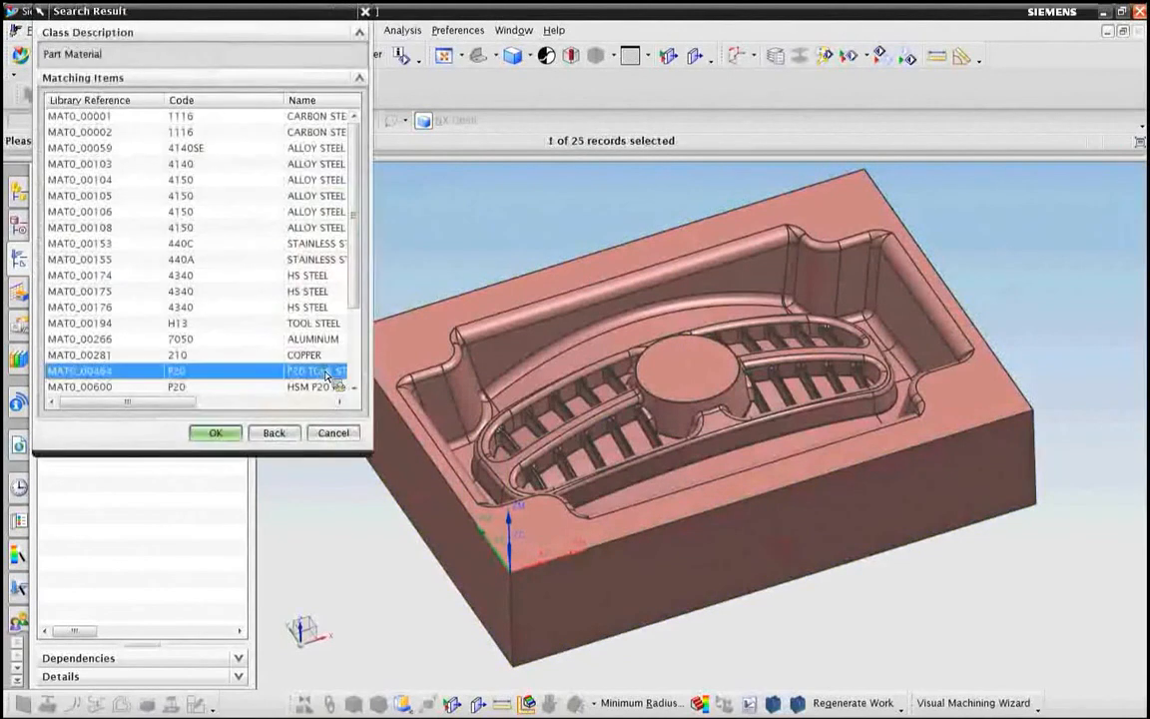
click(216, 432)
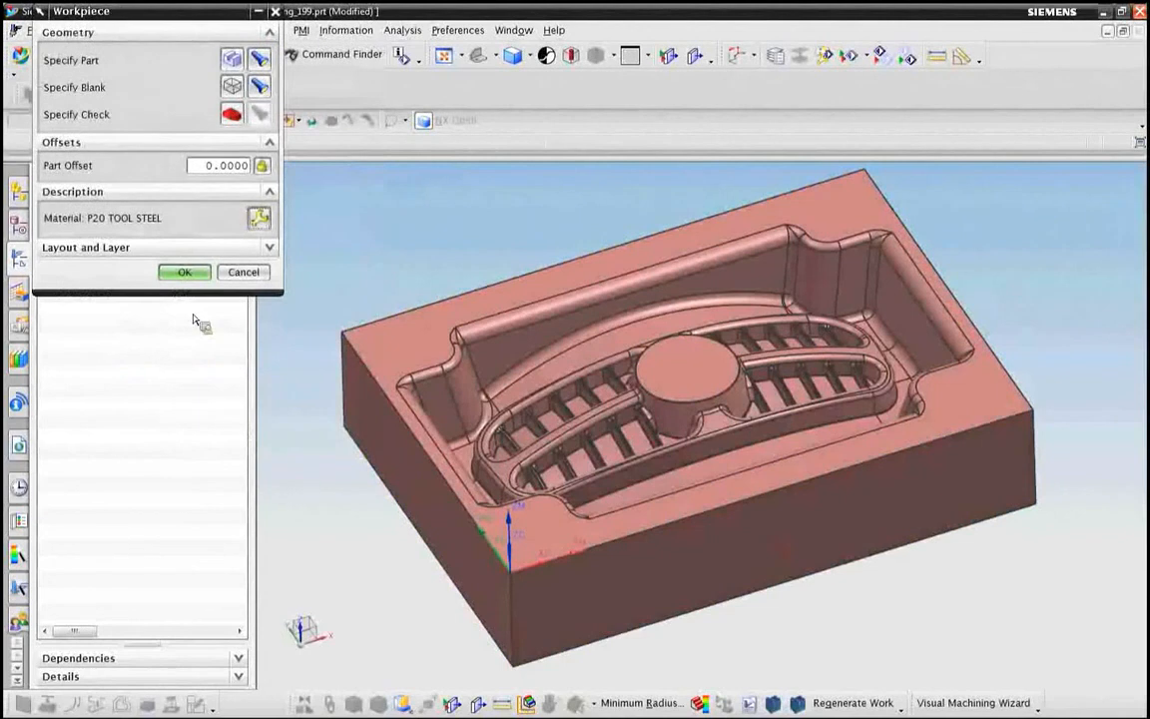
click(185, 271)
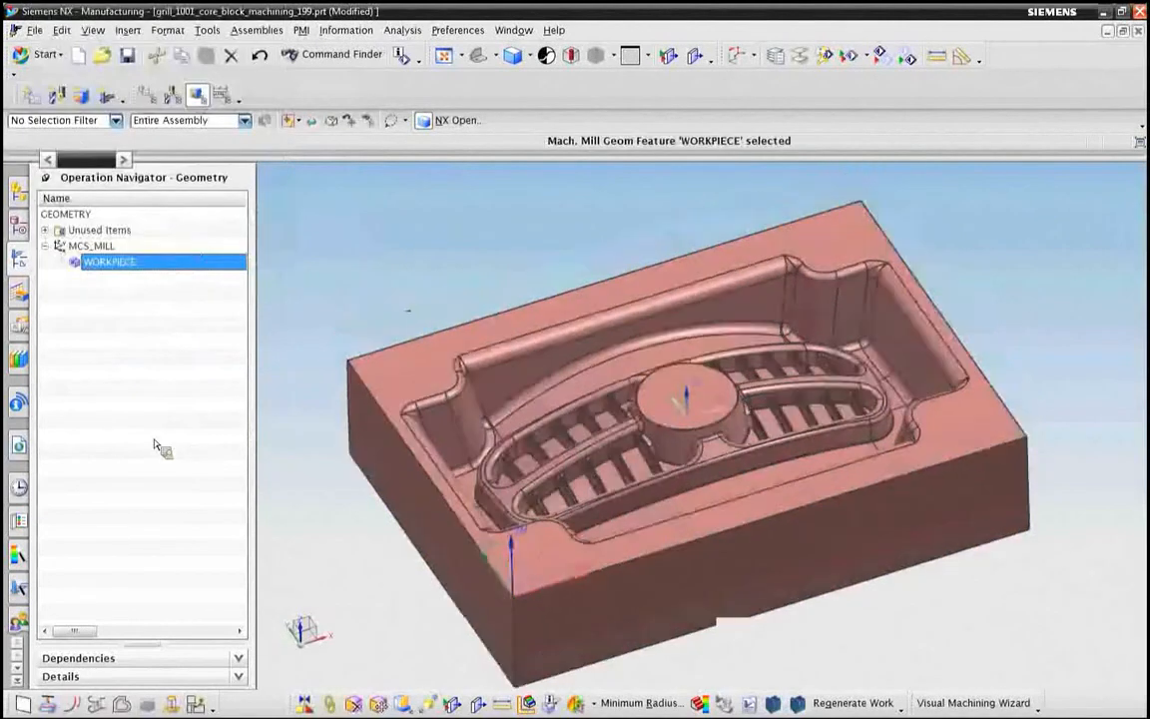
Move the unused operations R1_HOG_SHEM, R2_HOG_LSEM, R3_HOG_LSCRM and FINISH_GRILL-FACE under WORKPIECE.
click(45, 230)
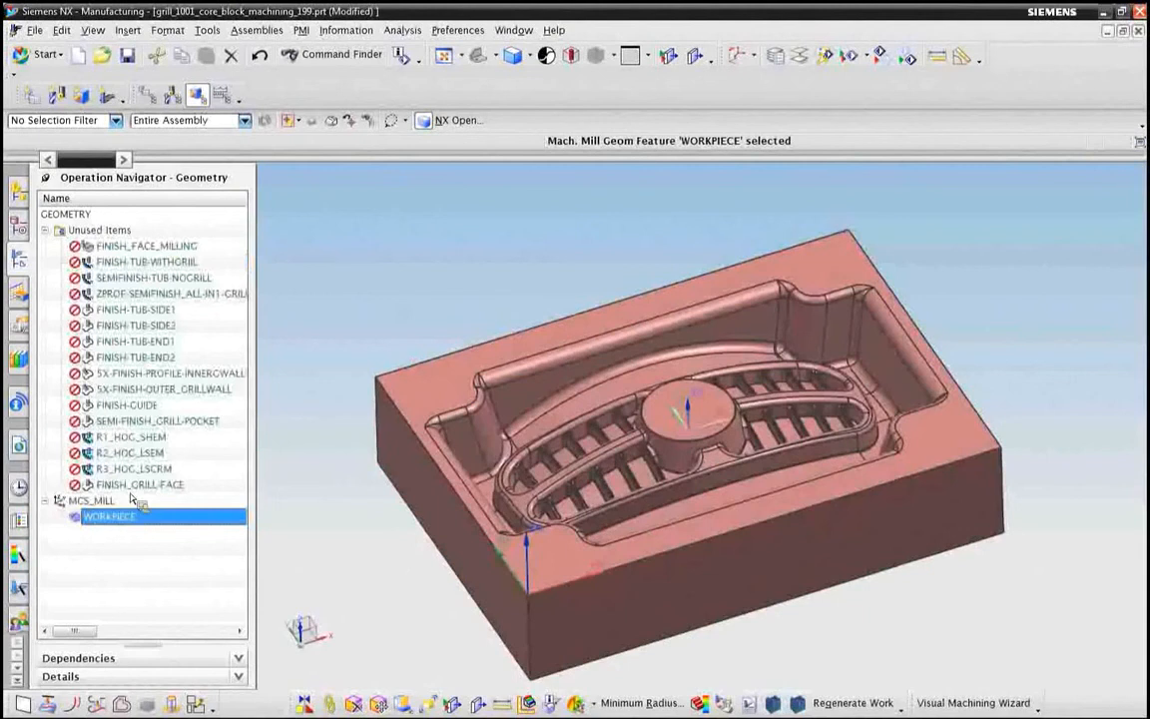
click(125, 437)
shift+click(124, 485)
drag(124, 489, 110, 516)
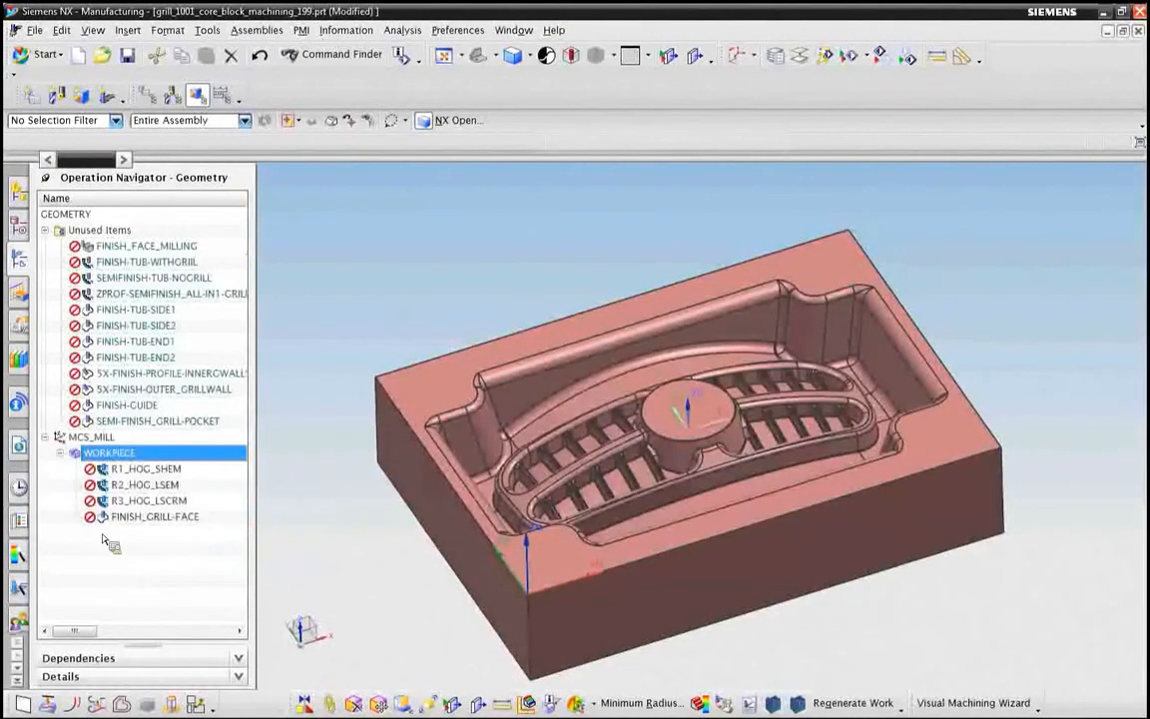
Generate the tool path of the R1_HOG_SHEM roughing operation and accept it.
right_click(149, 467)
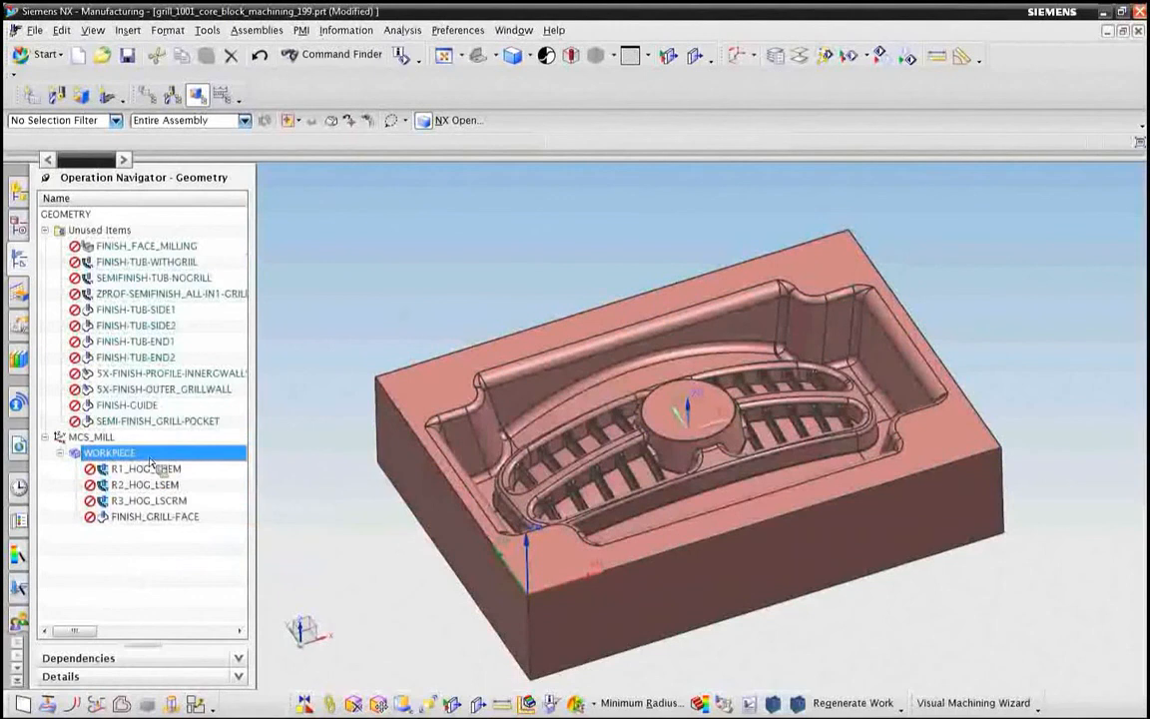
click(180, 263)
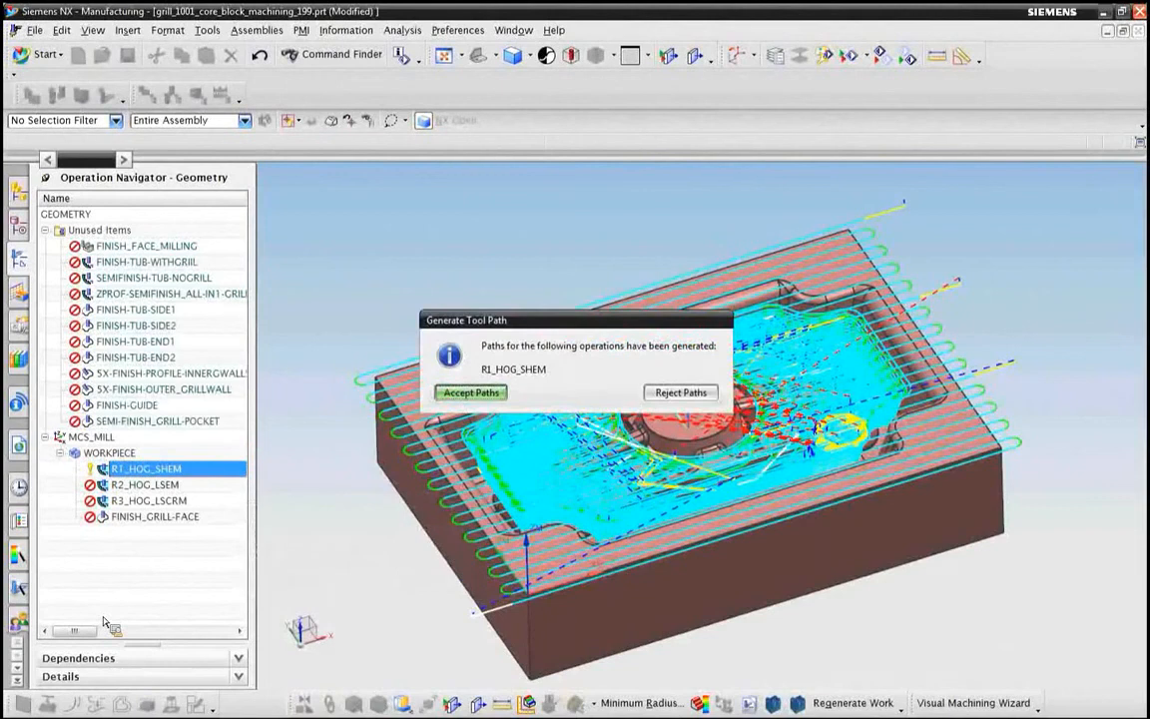
click(470, 393)
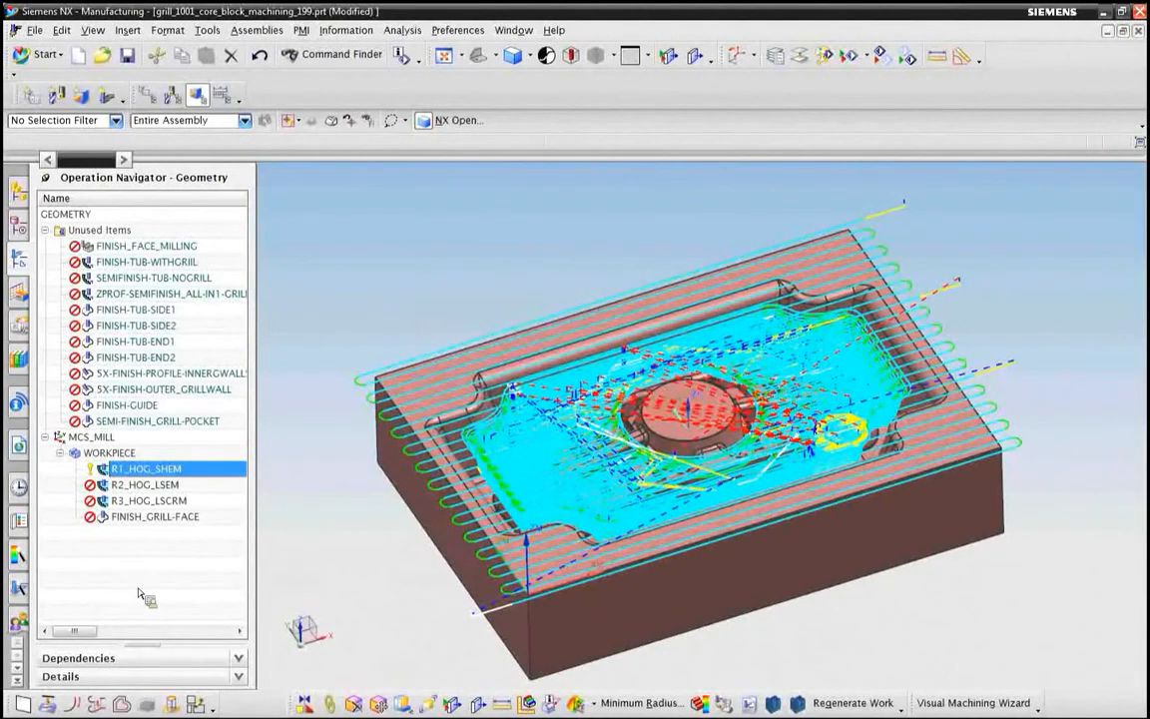
Verify the R1_HOG_SHEM tool path by playing its 2D Dynamic material removal simulation.
right_click(121, 469)
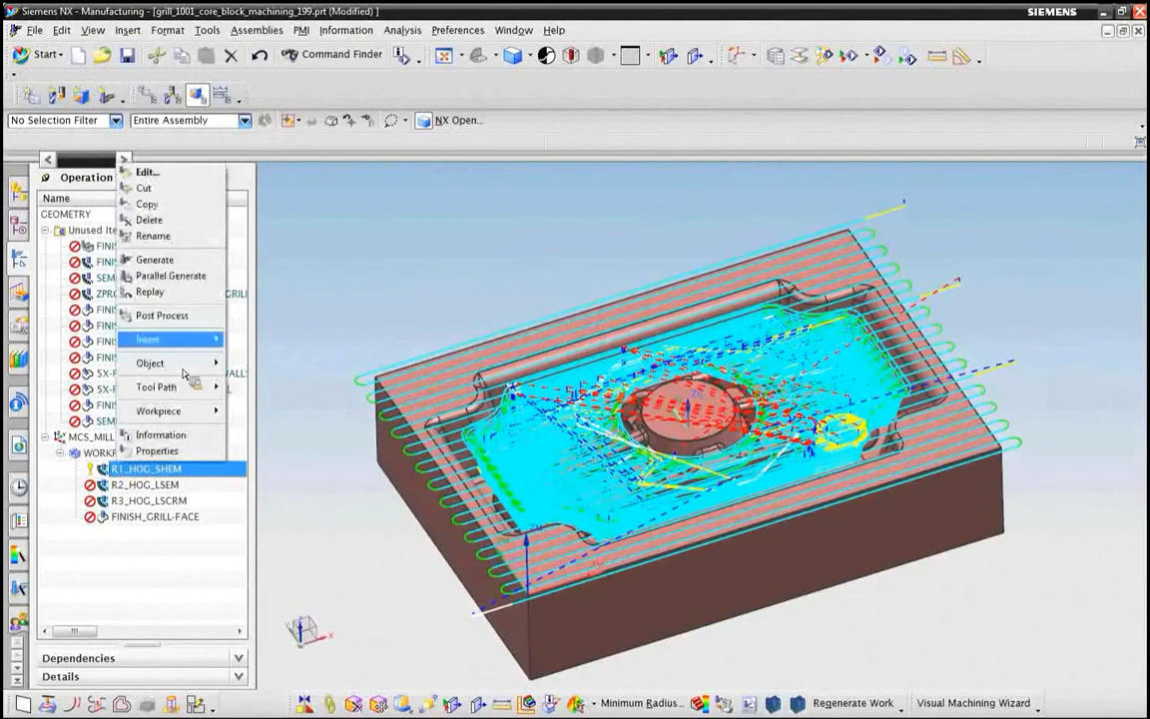
mouse_move(165, 386)
click(264, 498)
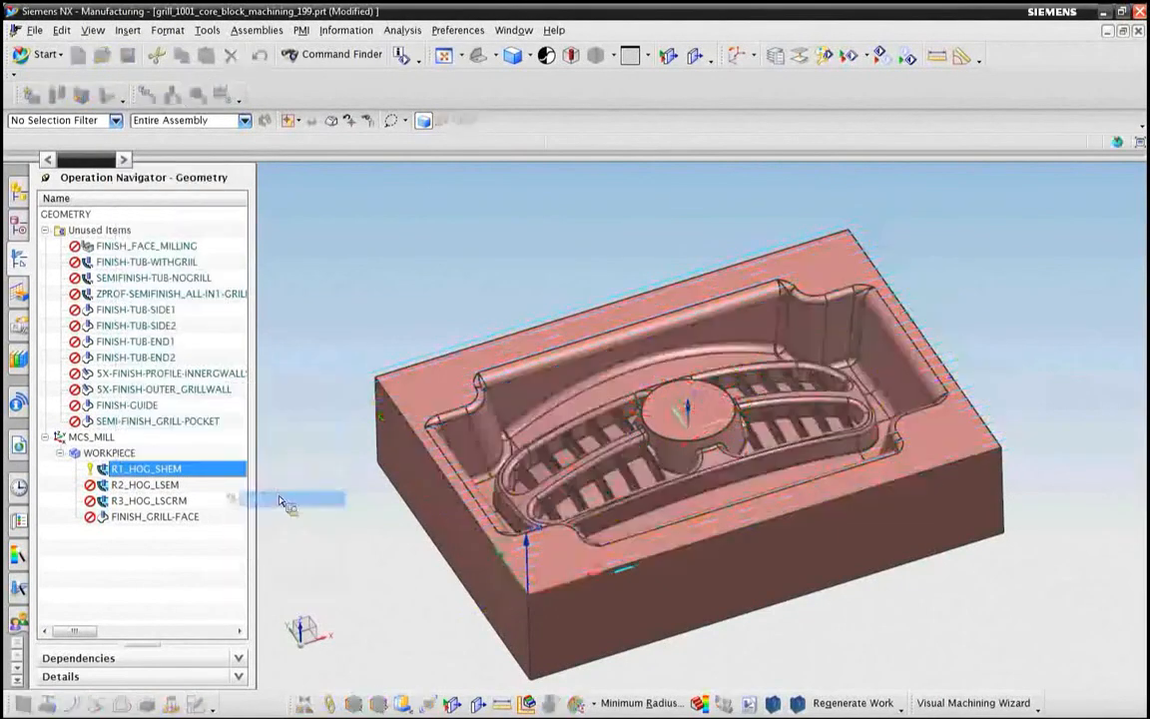
click(184, 194)
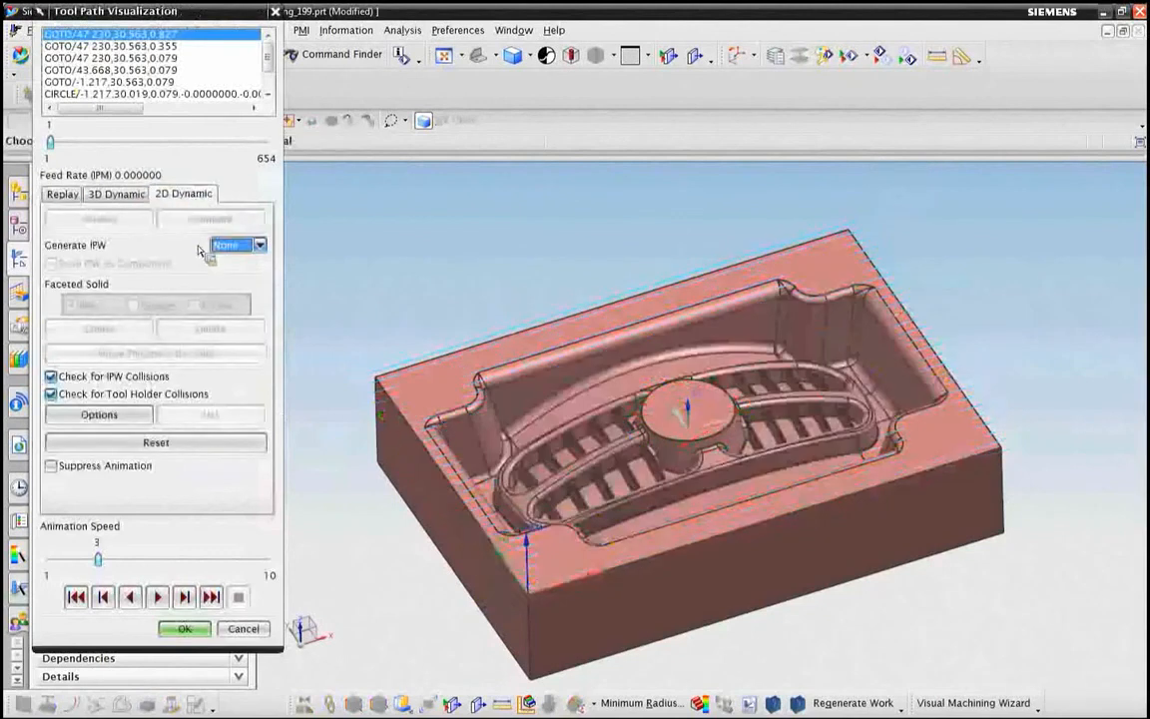
click(157, 597)
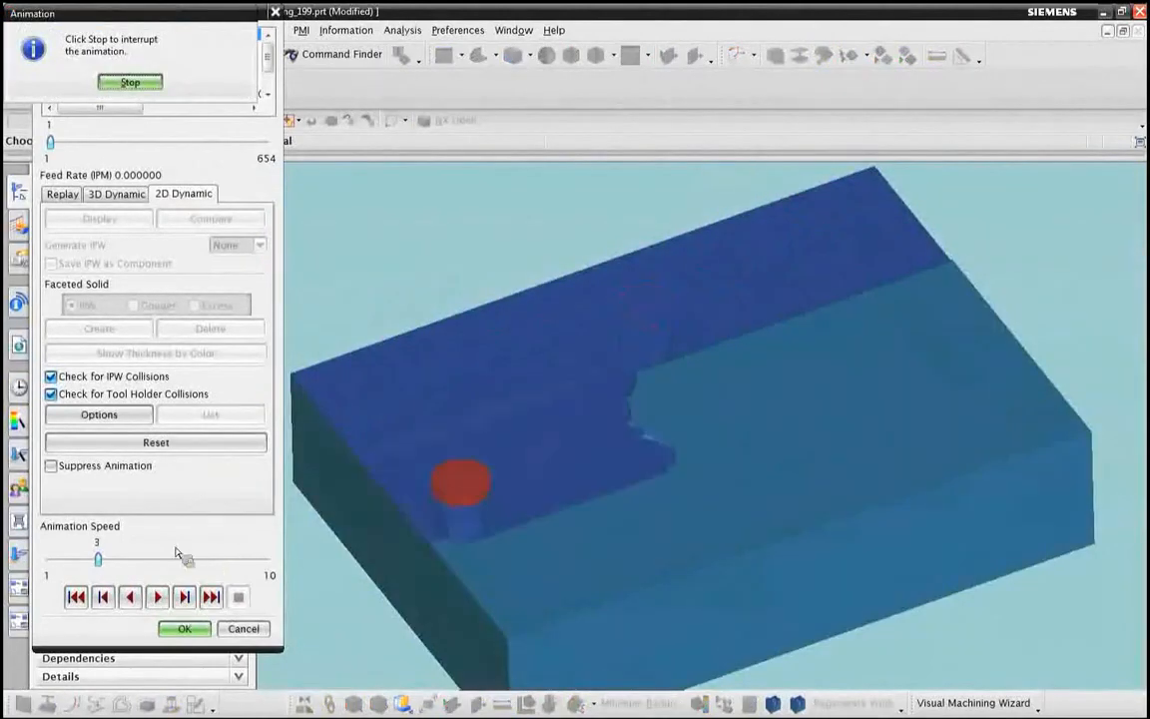
Interrupt the 2D Dynamic simulation, replay it at animation speed 10, stop it partway and accept the verification.
click(129, 83)
drag(113, 566, 266, 561)
click(157, 597)
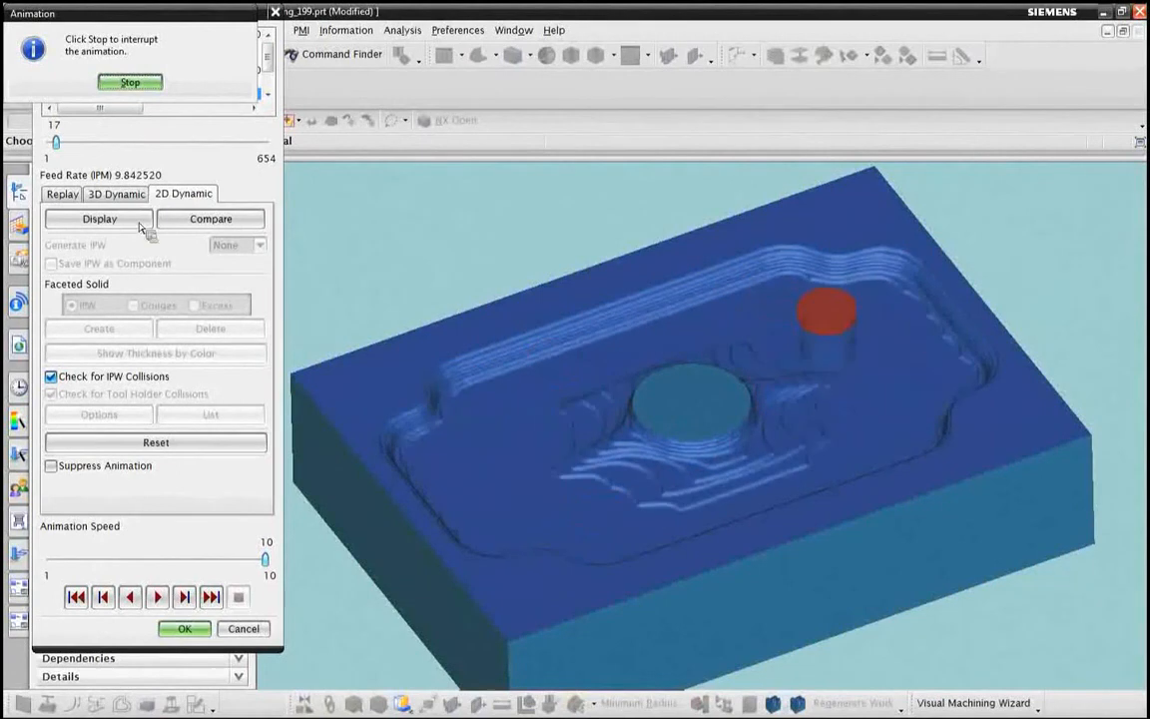
click(135, 84)
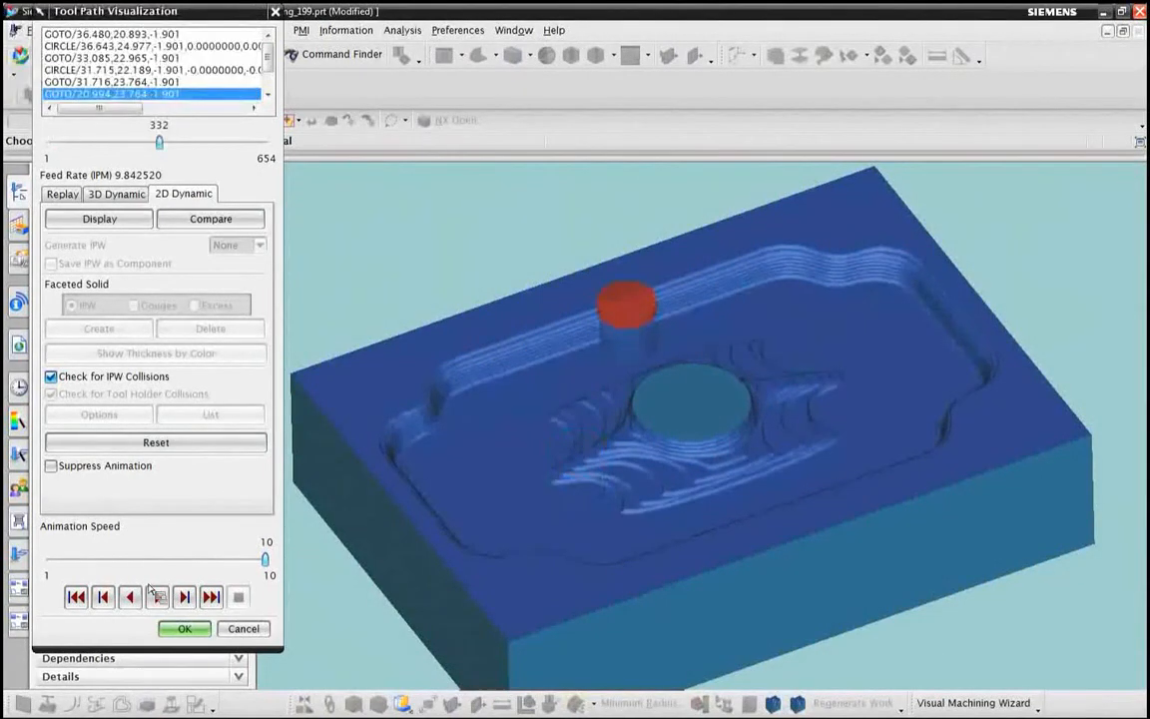
click(179, 629)
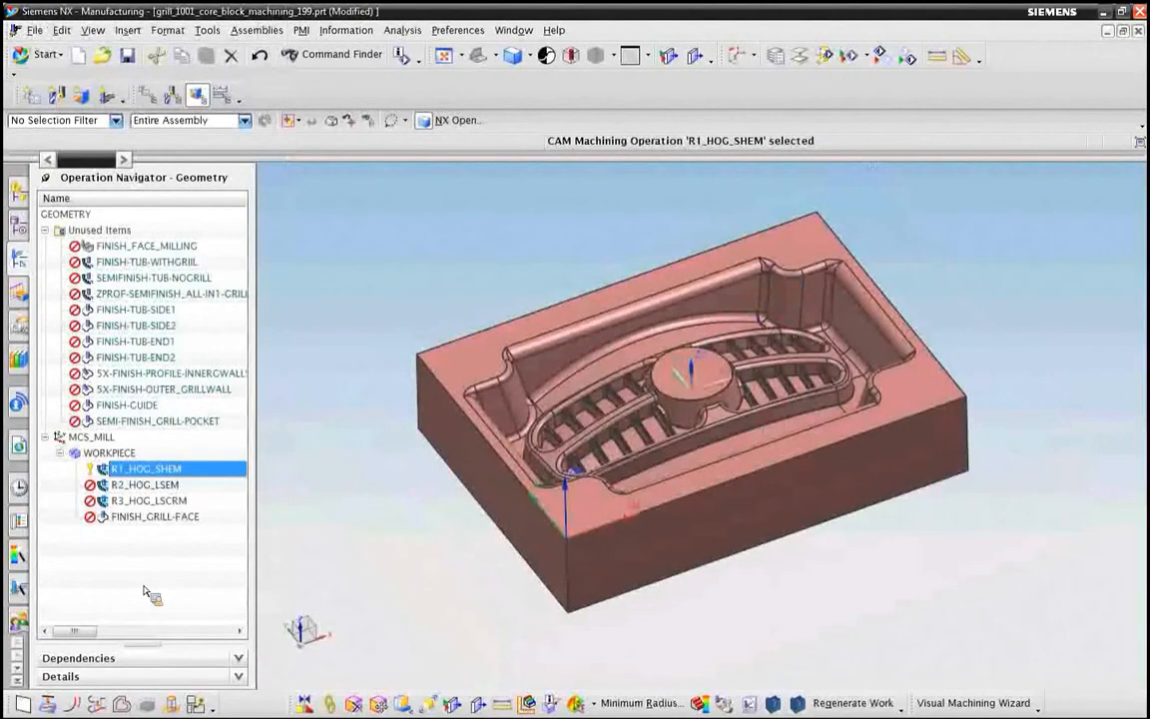
Switch to the Modeling application and display the parent assembly grill_1001_PROJECT_TOP_213 of the core block machining part.
click(28, 187)
click(58, 56)
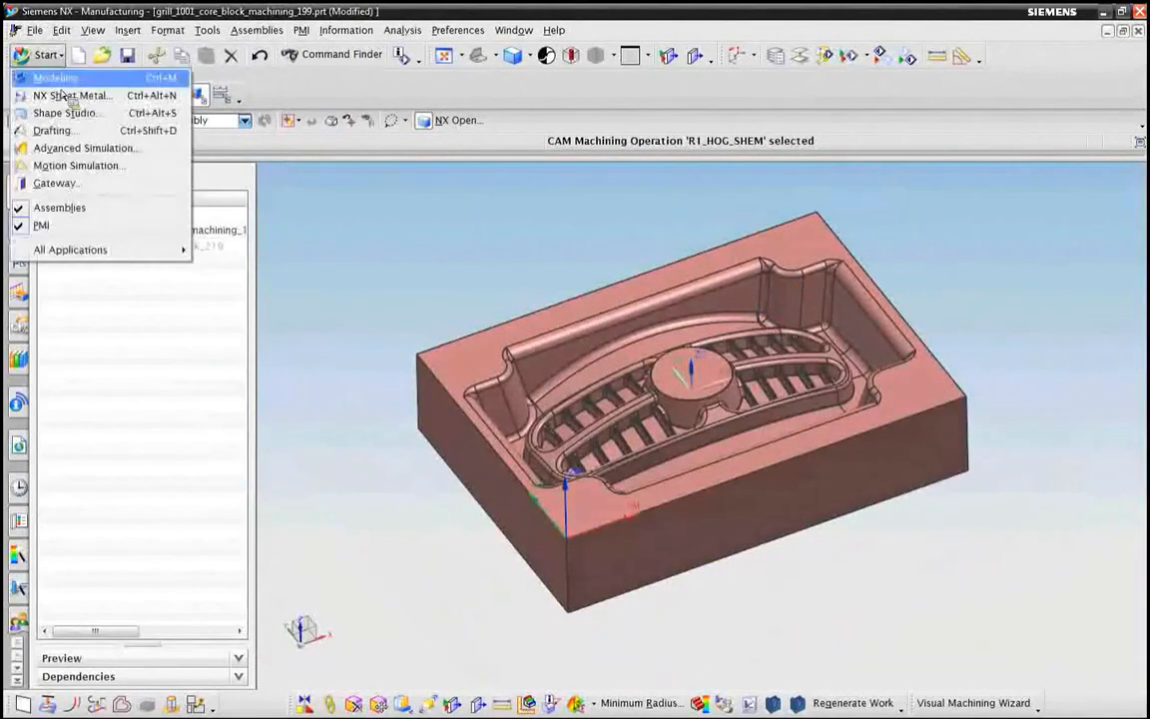
click(62, 79)
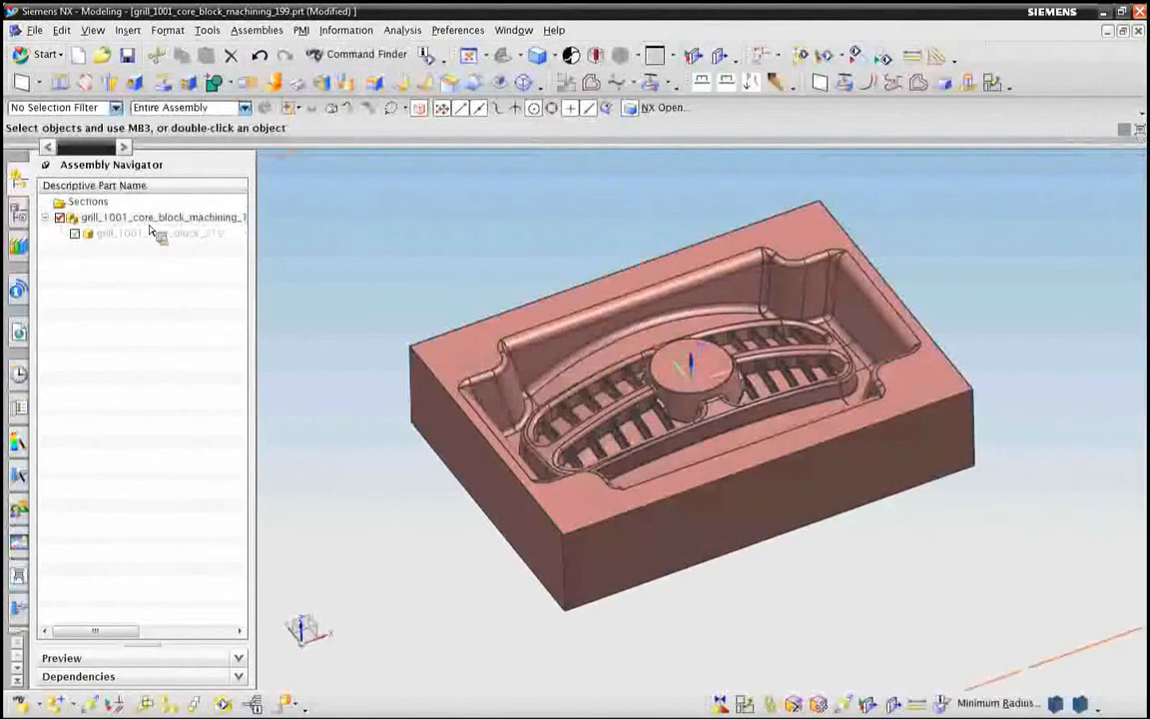
right_click(160, 219)
mouse_move(196, 255)
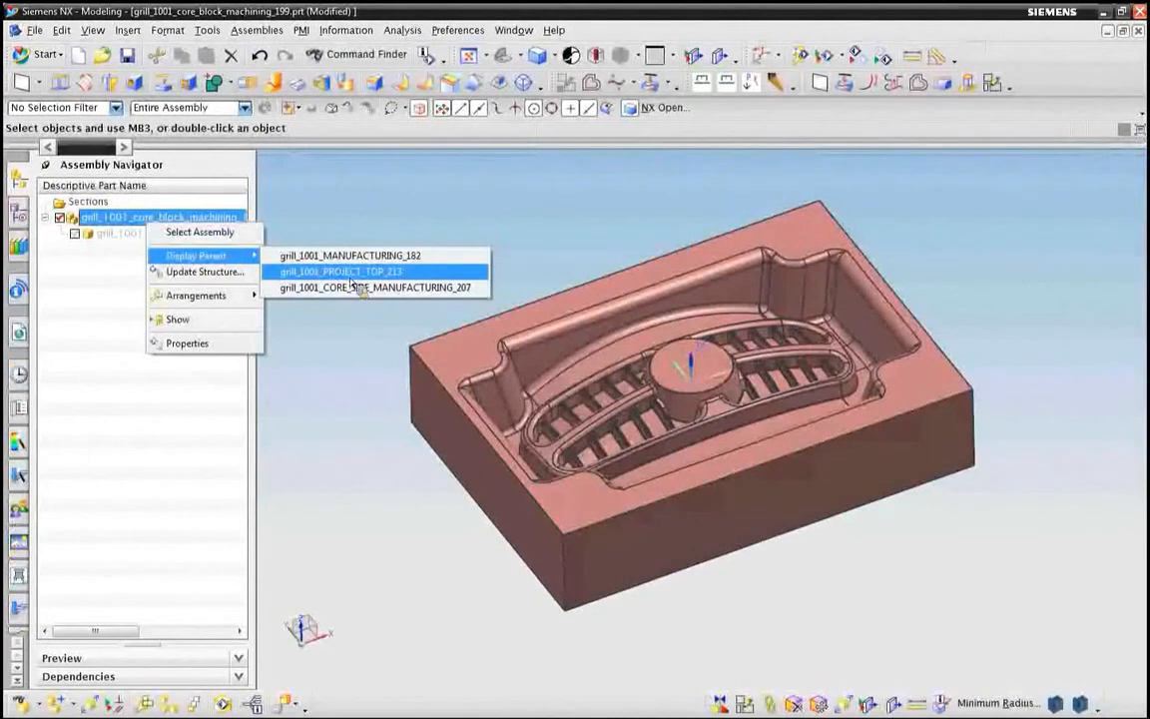
click(348, 273)
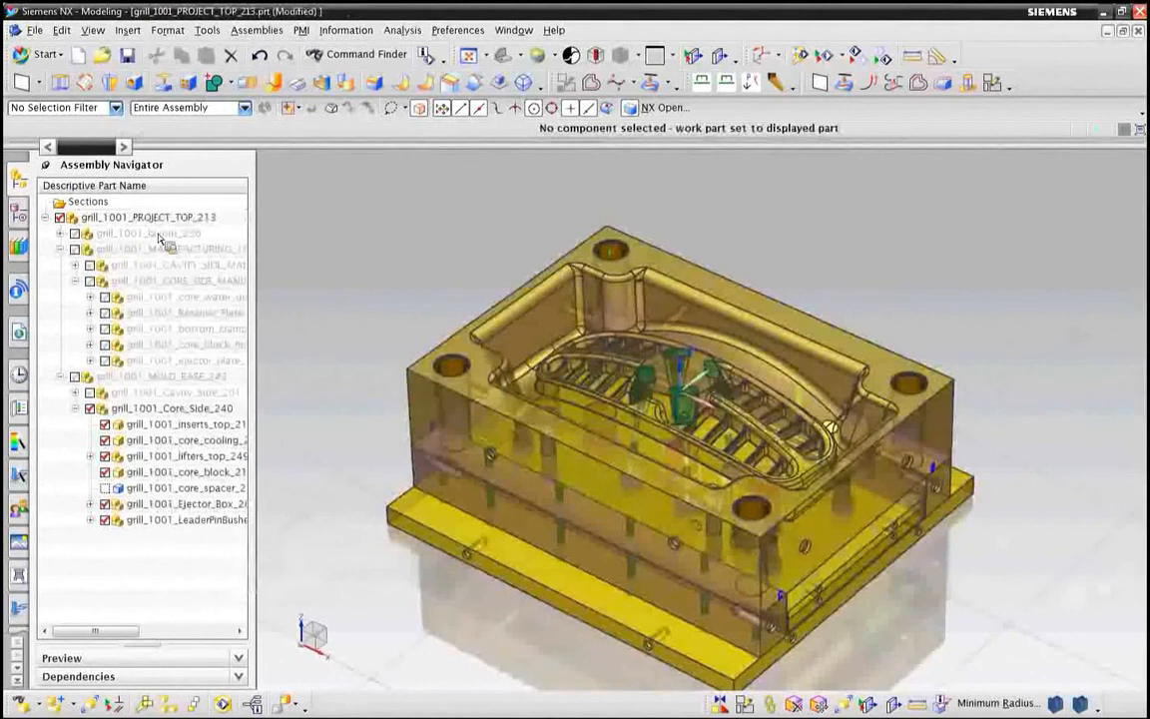
Expand the layout and prod components of the project assembly and make grill_1001_trim_259 the displayed part.
click(61, 233)
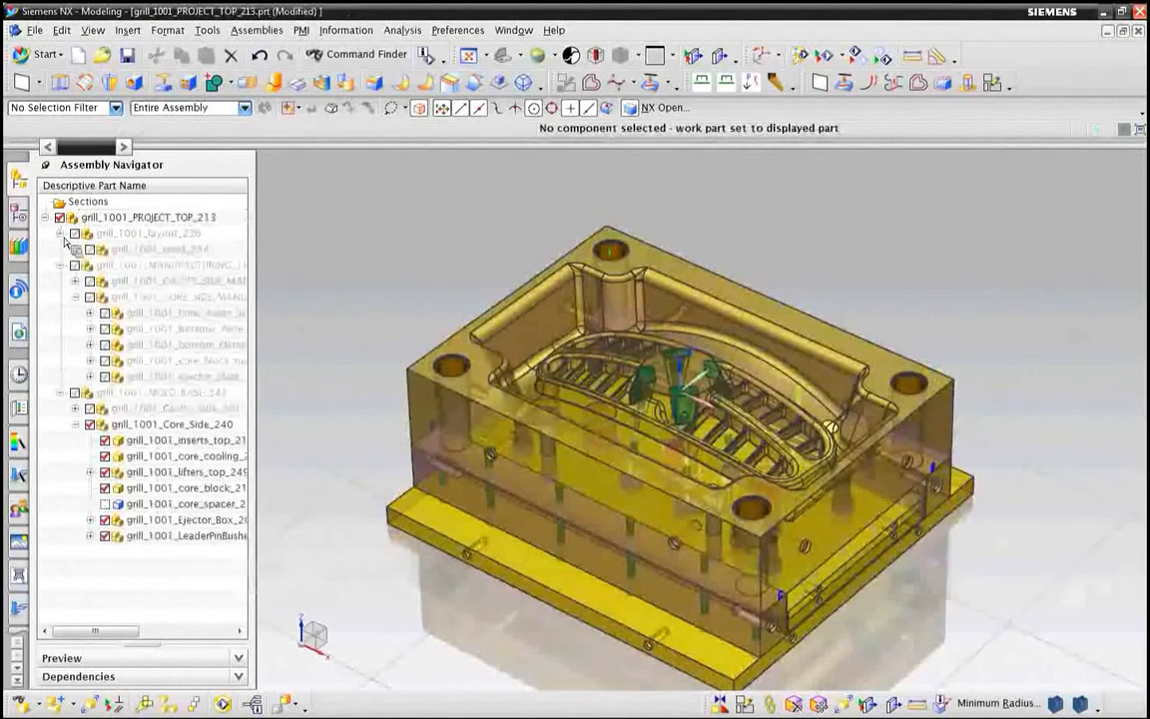
click(75, 248)
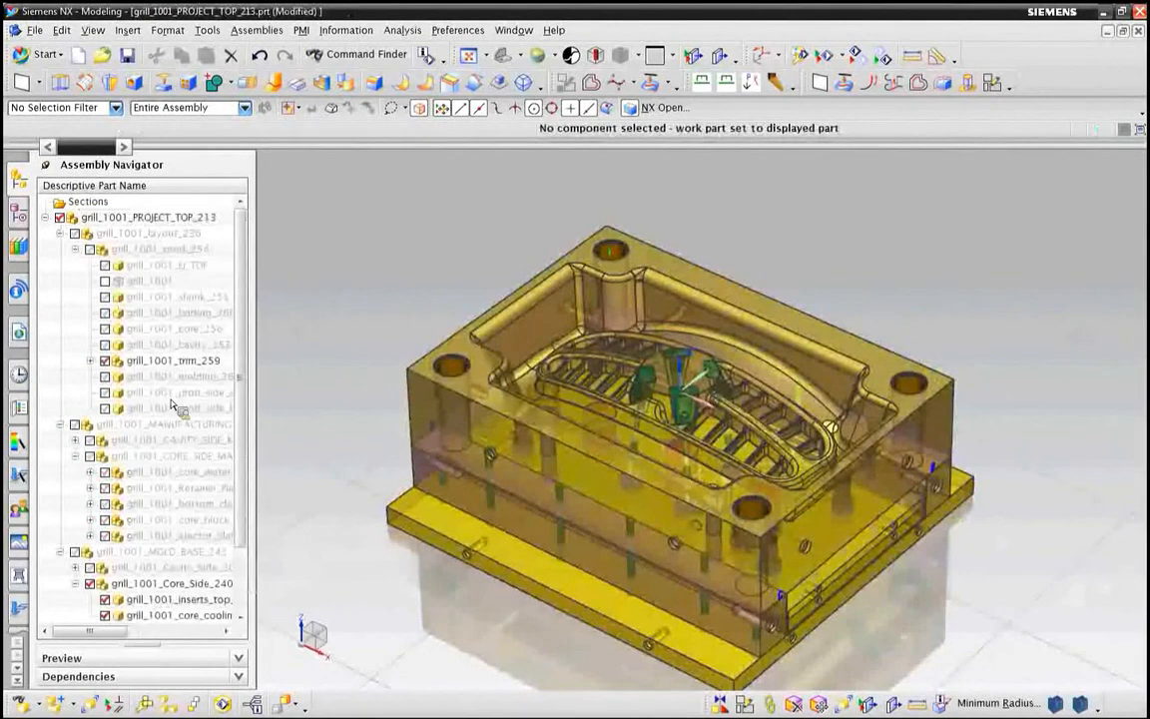
right_click(179, 364)
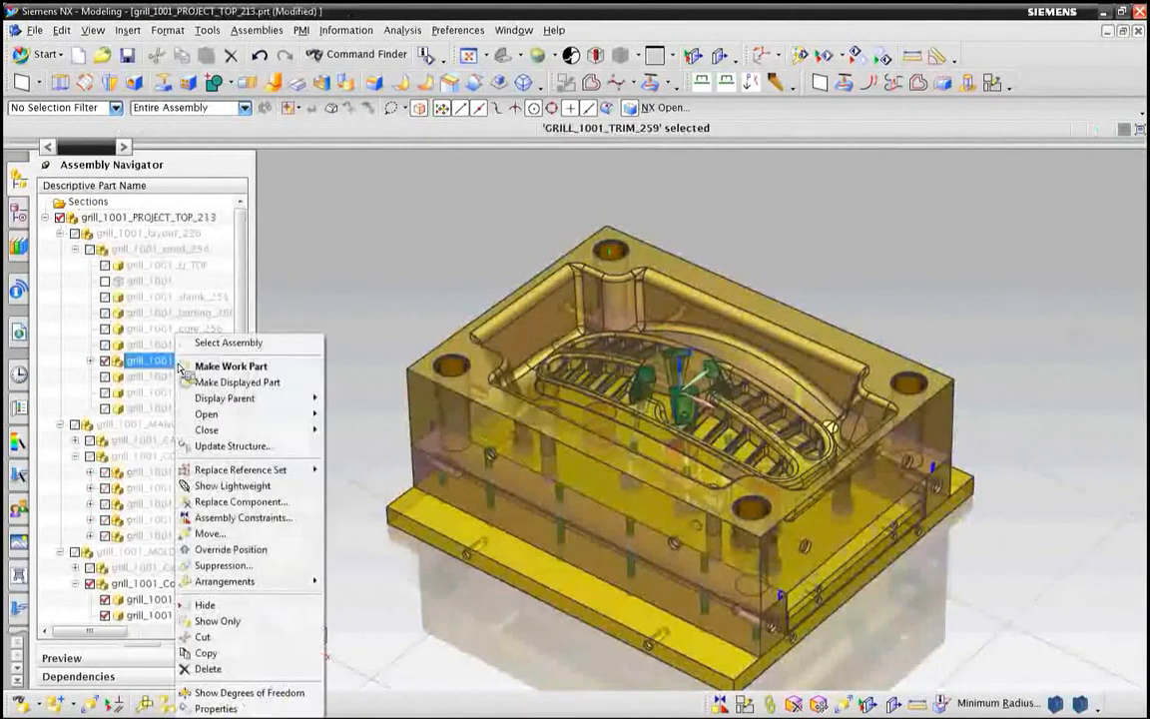
click(233, 384)
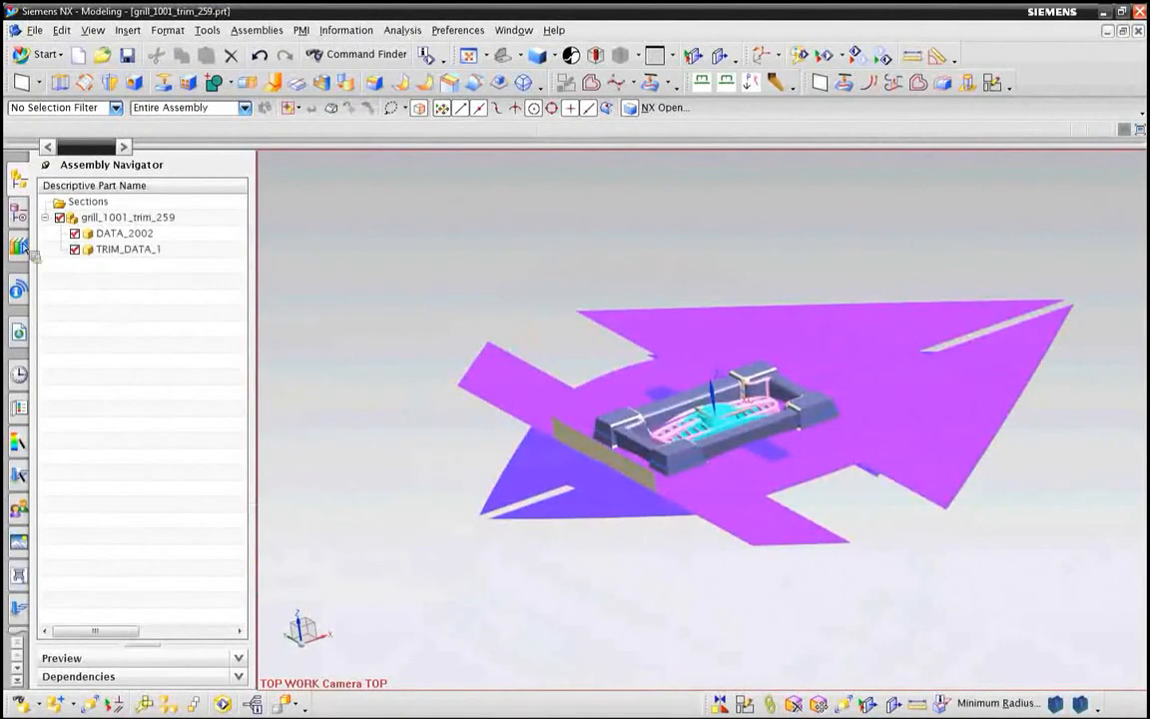
Edit the WAVE link of Linked Body (0) CORE_TRIM_SHEET to change its source body, accept it and dismiss the update report.
click(20, 211)
right_click(136, 221)
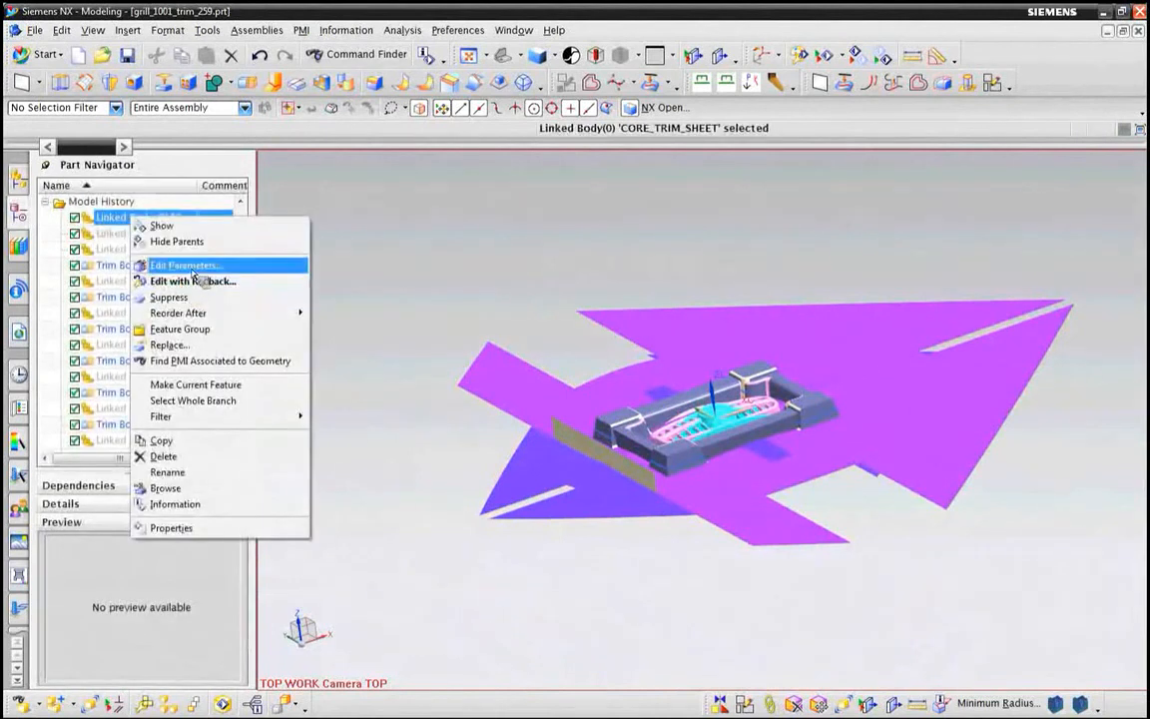
click(191, 268)
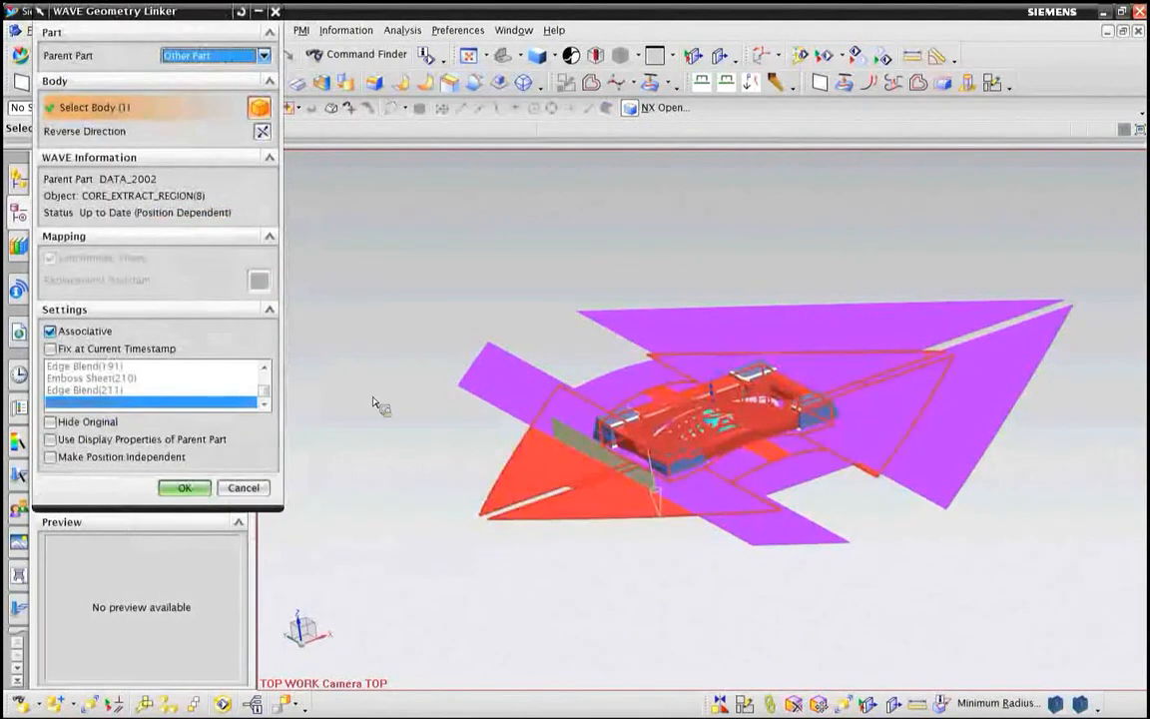
click(186, 489)
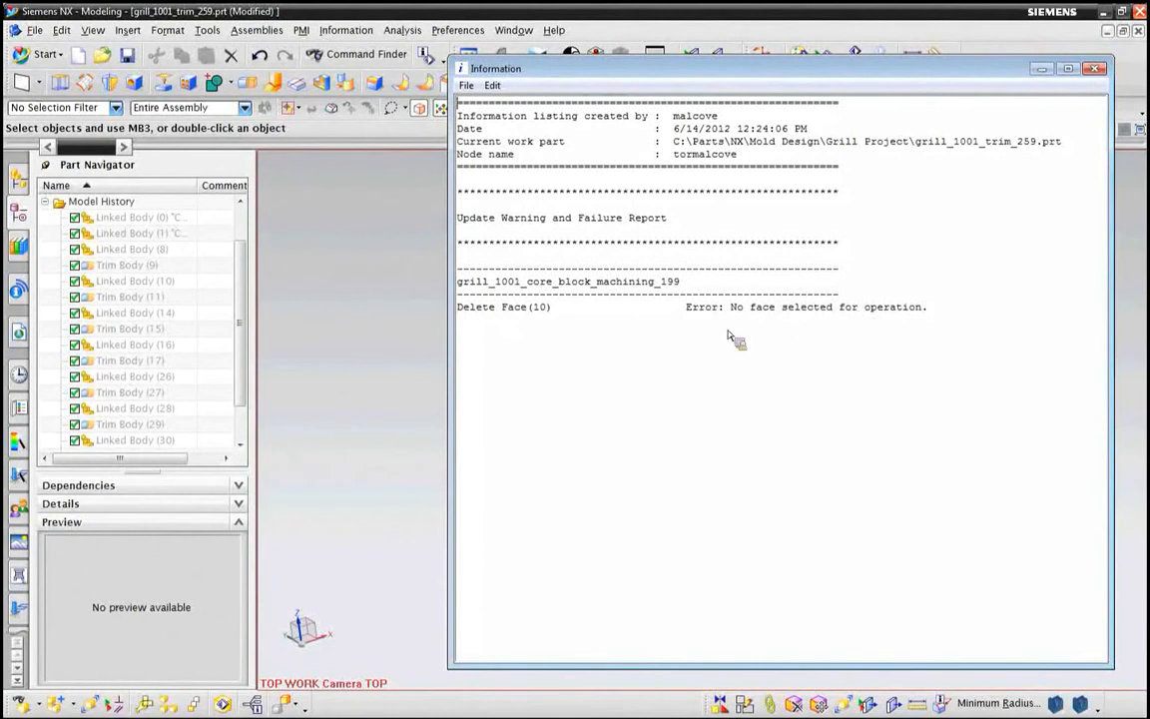
click(1096, 69)
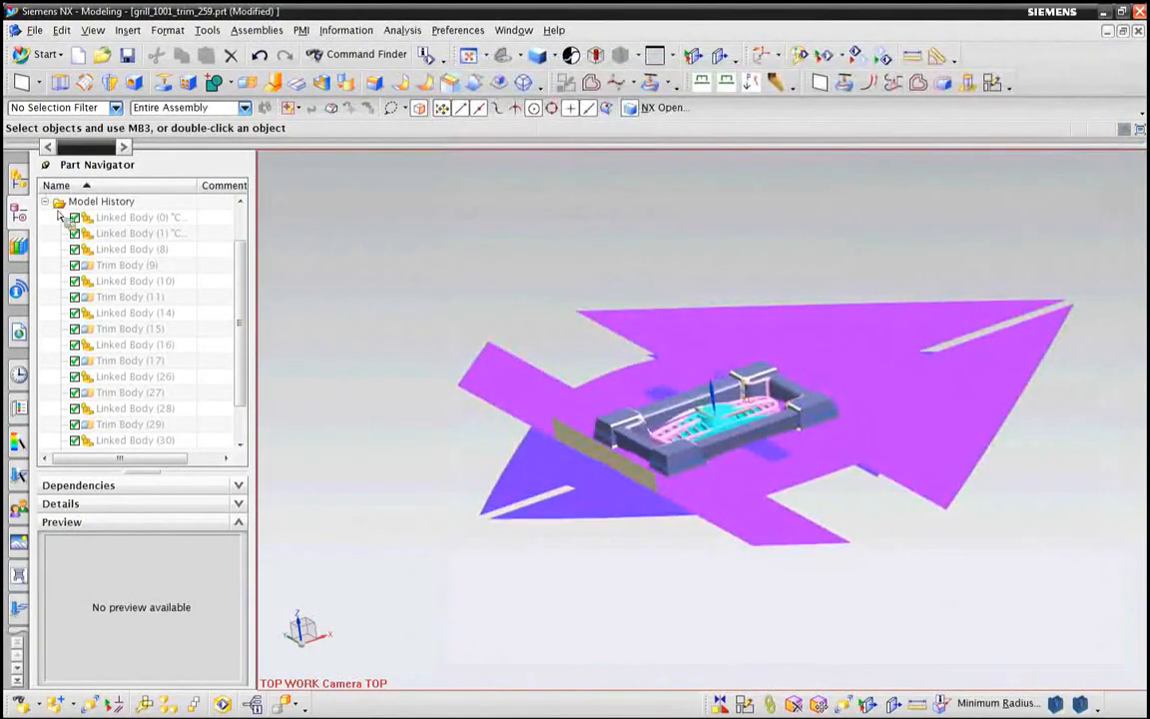
Display the parent assembly grill_1001_PROJECT_TOP_213 of the trim part and inspect the core block in the mold.
click(18, 179)
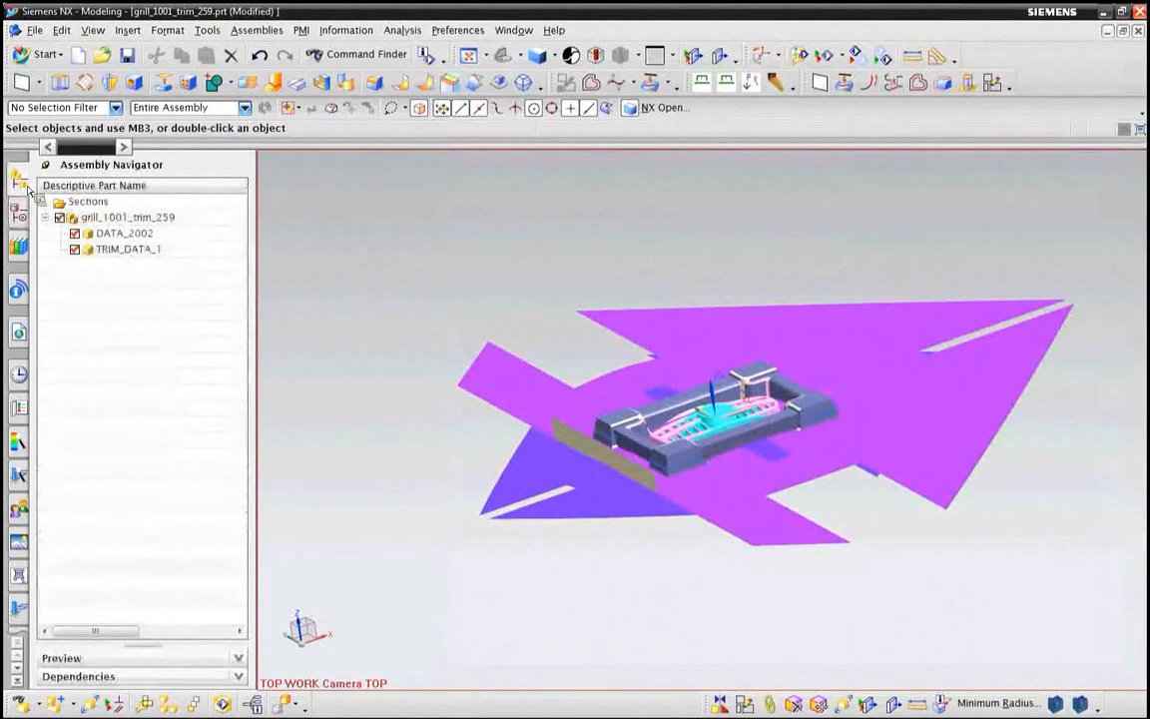
right_click(132, 218)
mouse_move(200, 252)
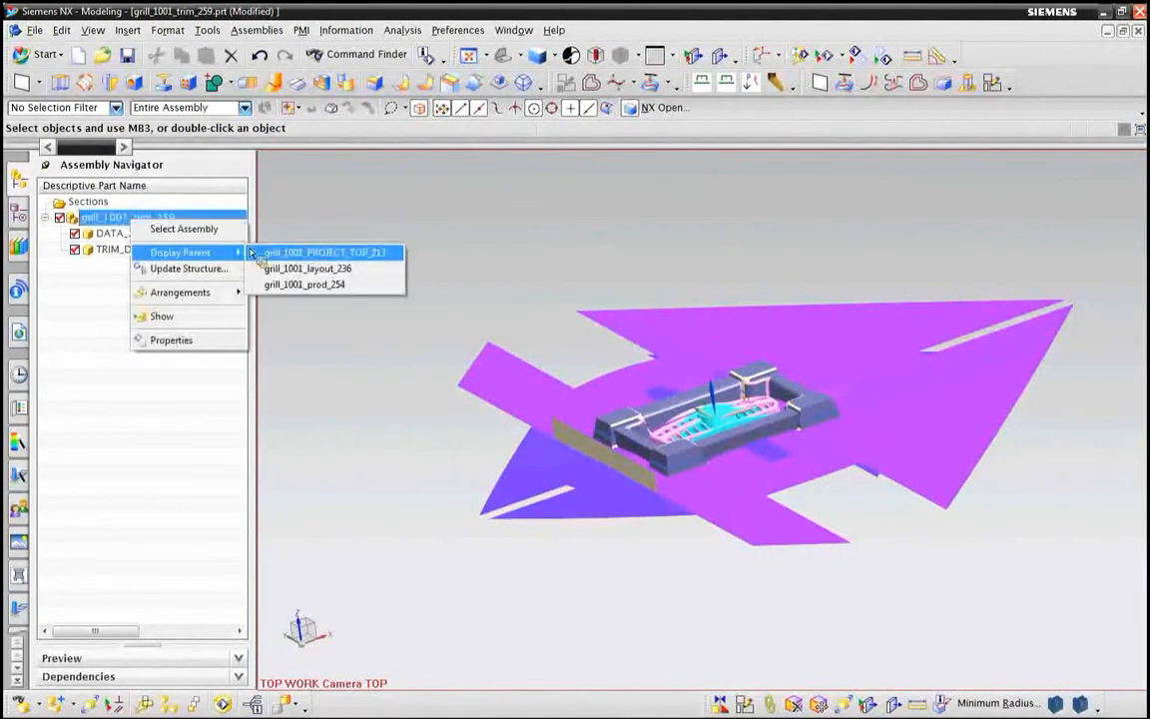
click(304, 256)
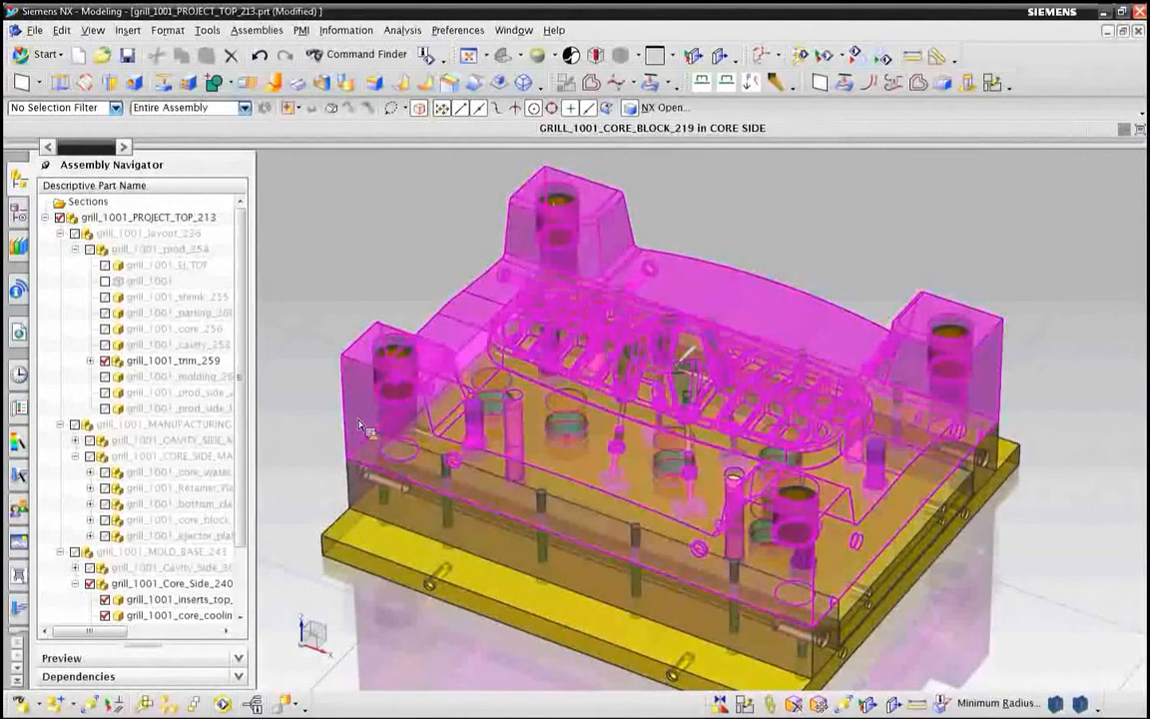
click(362, 427)
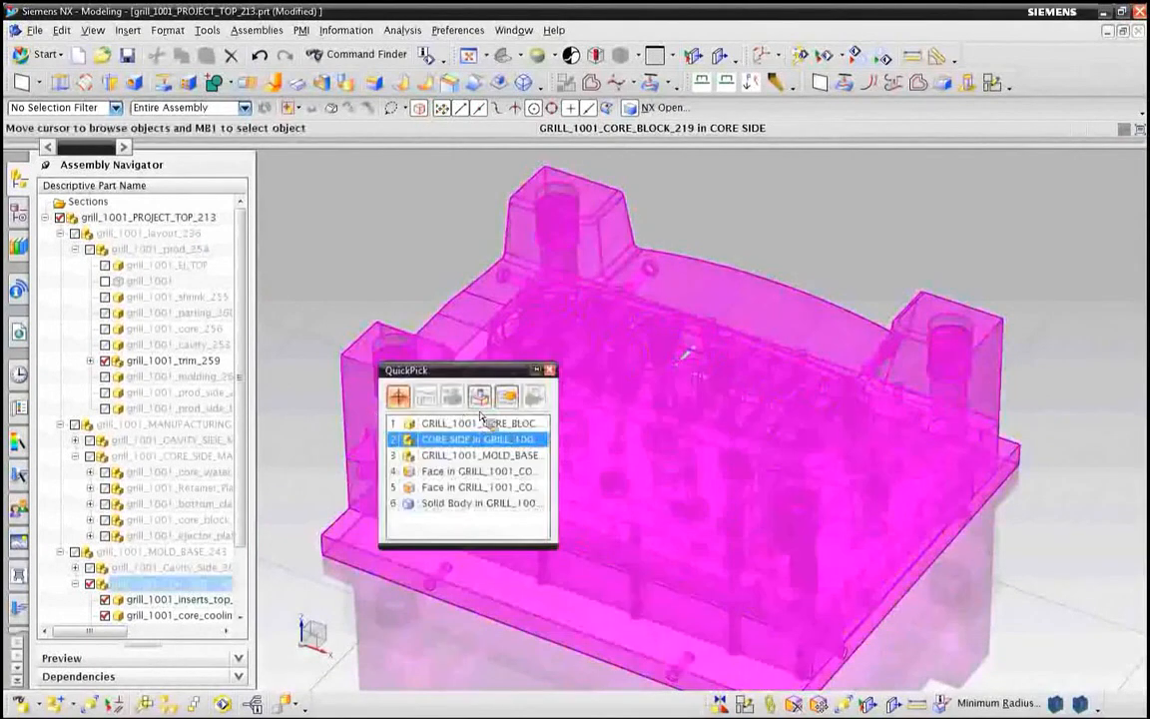
key(Escape)
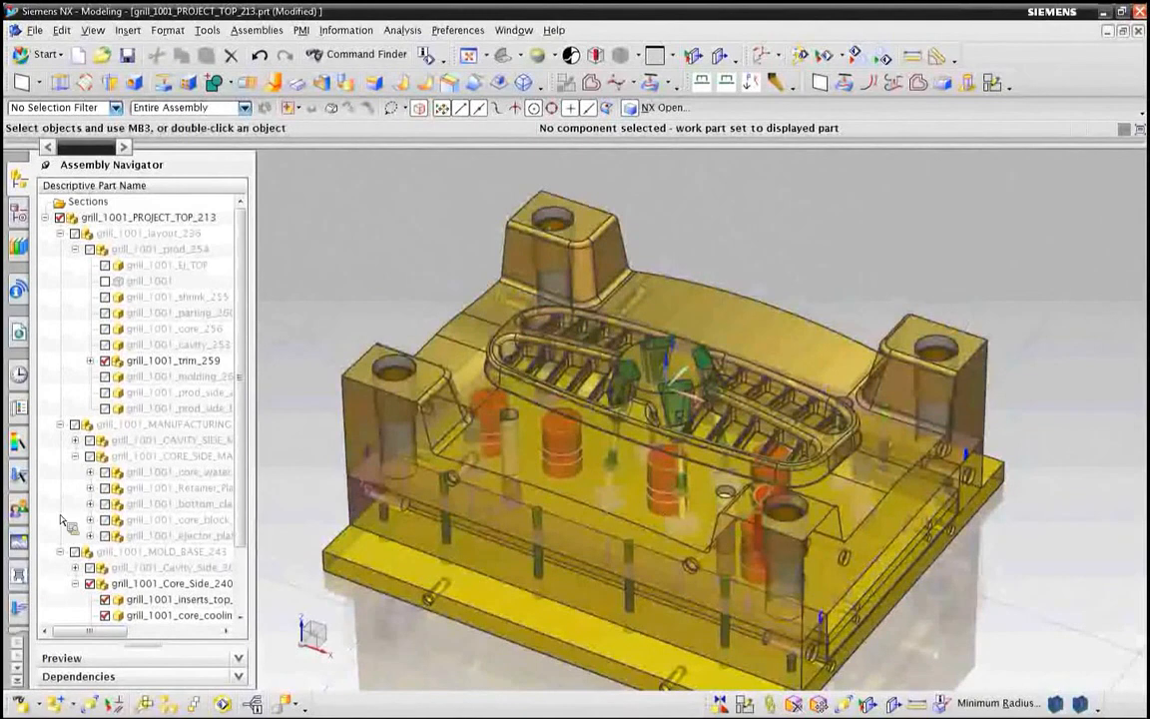
Make grill_1001_core_block_machining_199 the displayed part and inspect its model history and the grill area around the central boss.
right_click(200, 521)
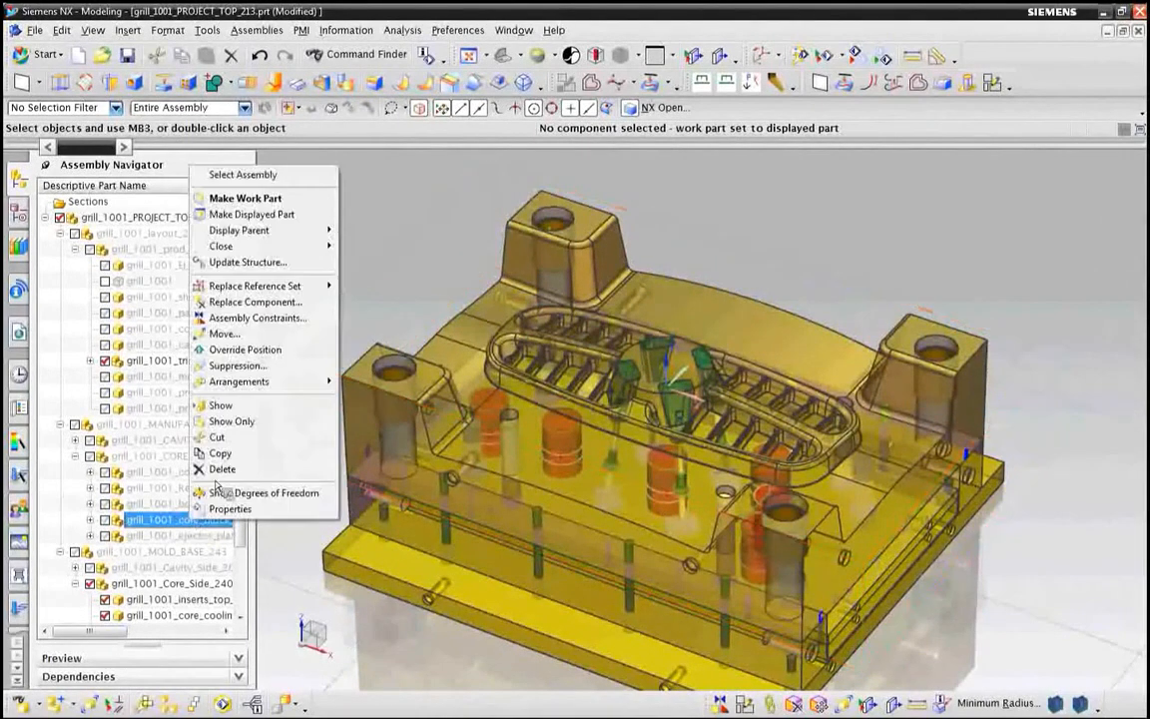
click(268, 219)
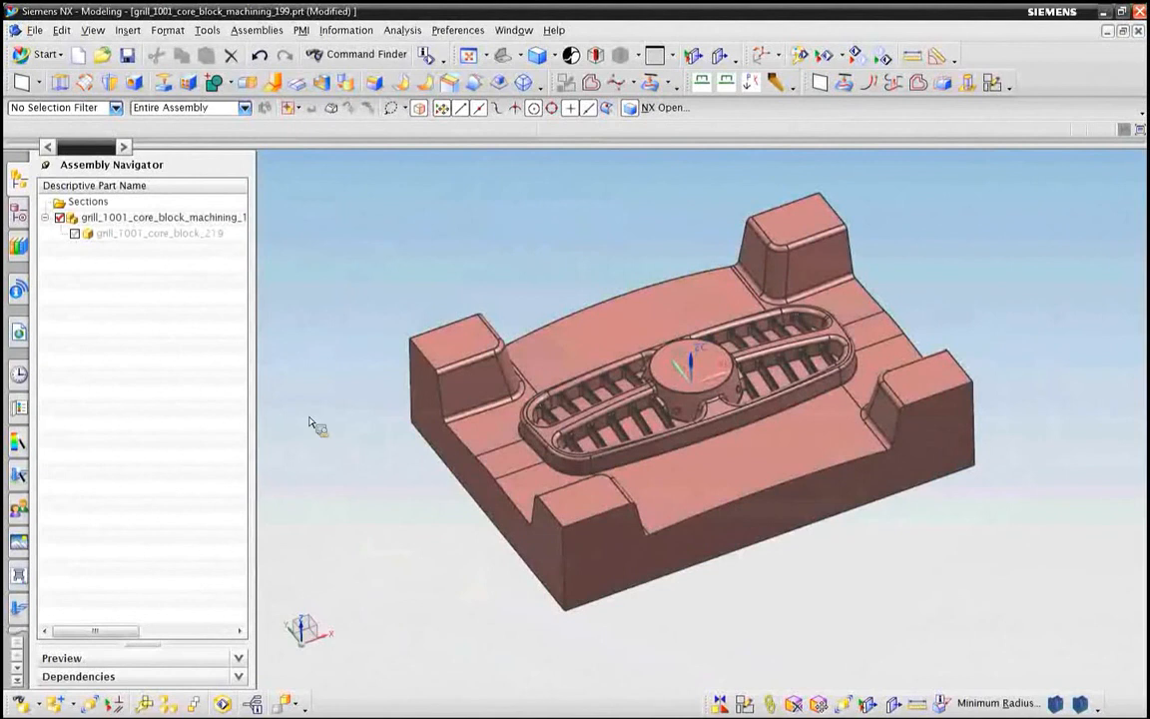
click(18, 213)
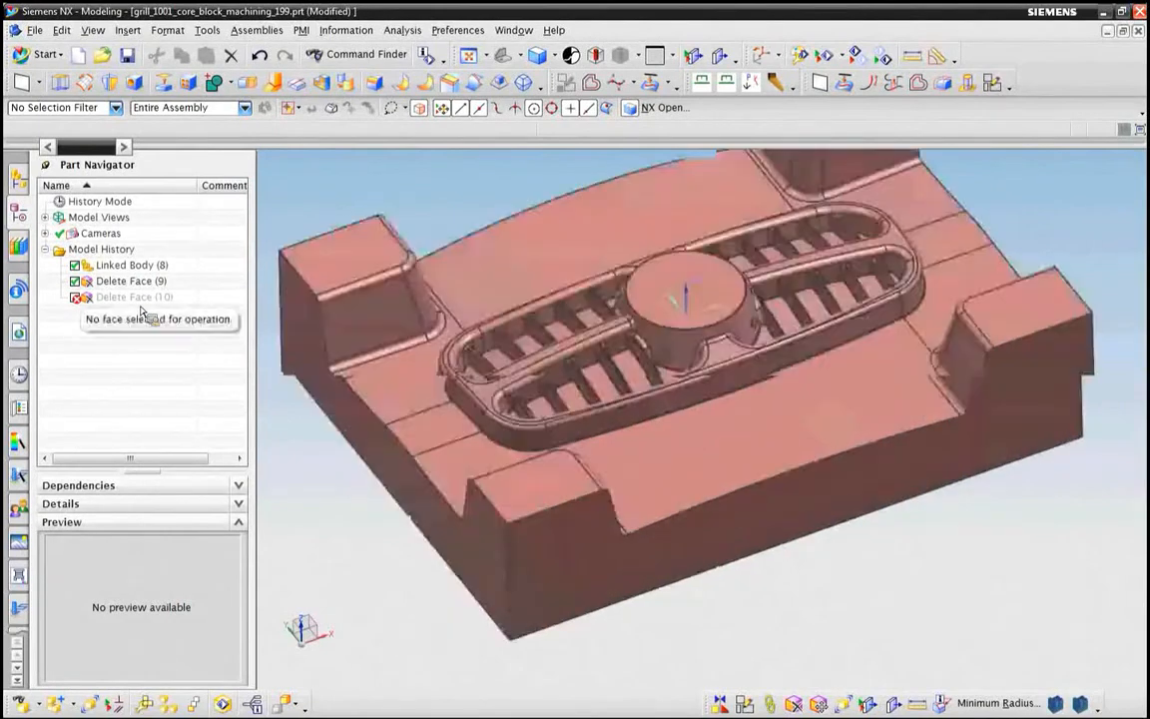
scroll(603, 347, up, 5)
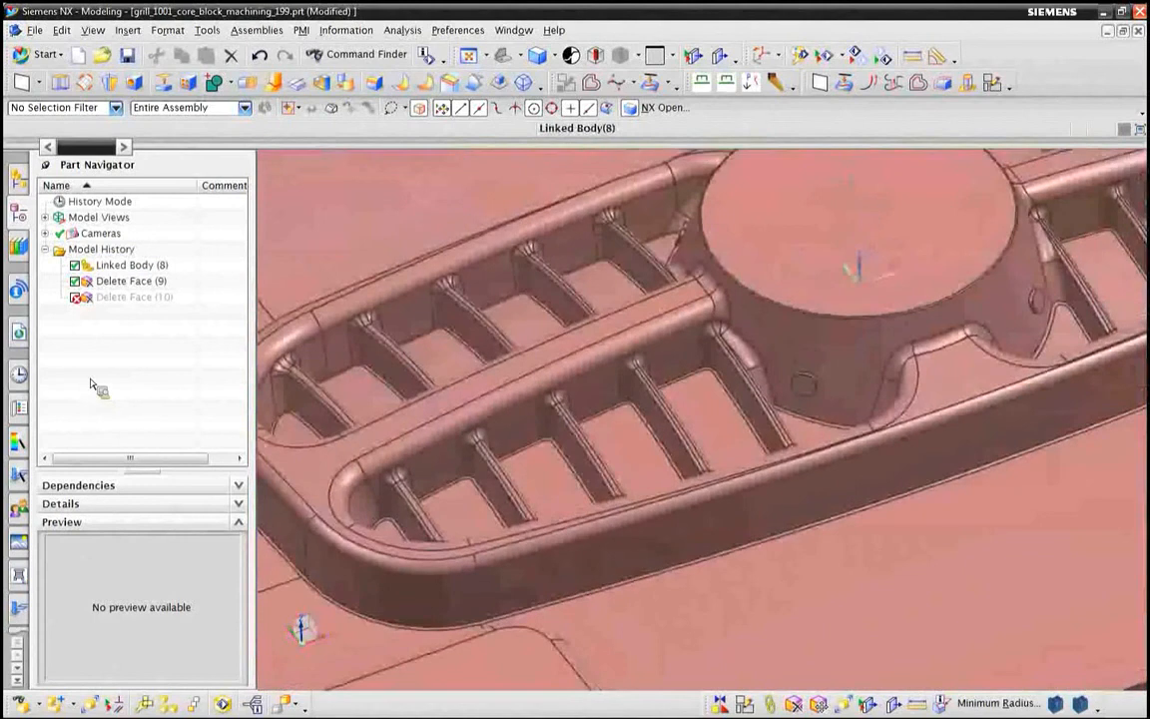
Reopen the Delete Face (10) feature, orient the view onto the central boss and remove the missing faces from its selection.
double_click(100, 298)
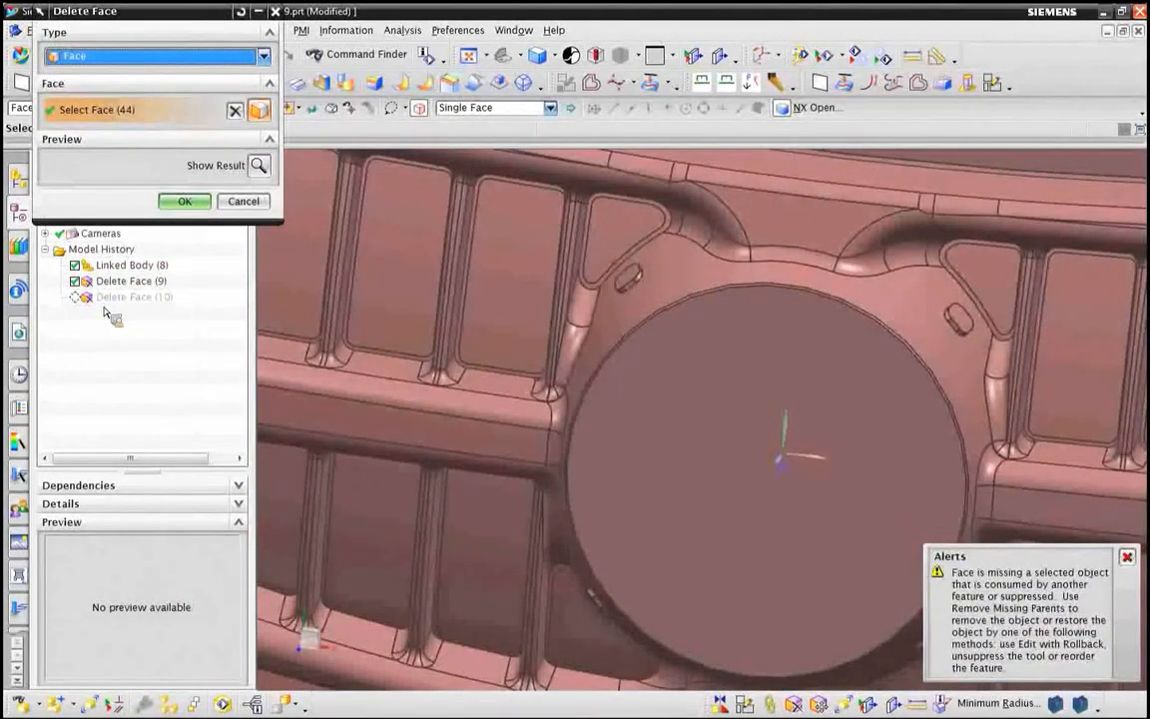
key(F8)
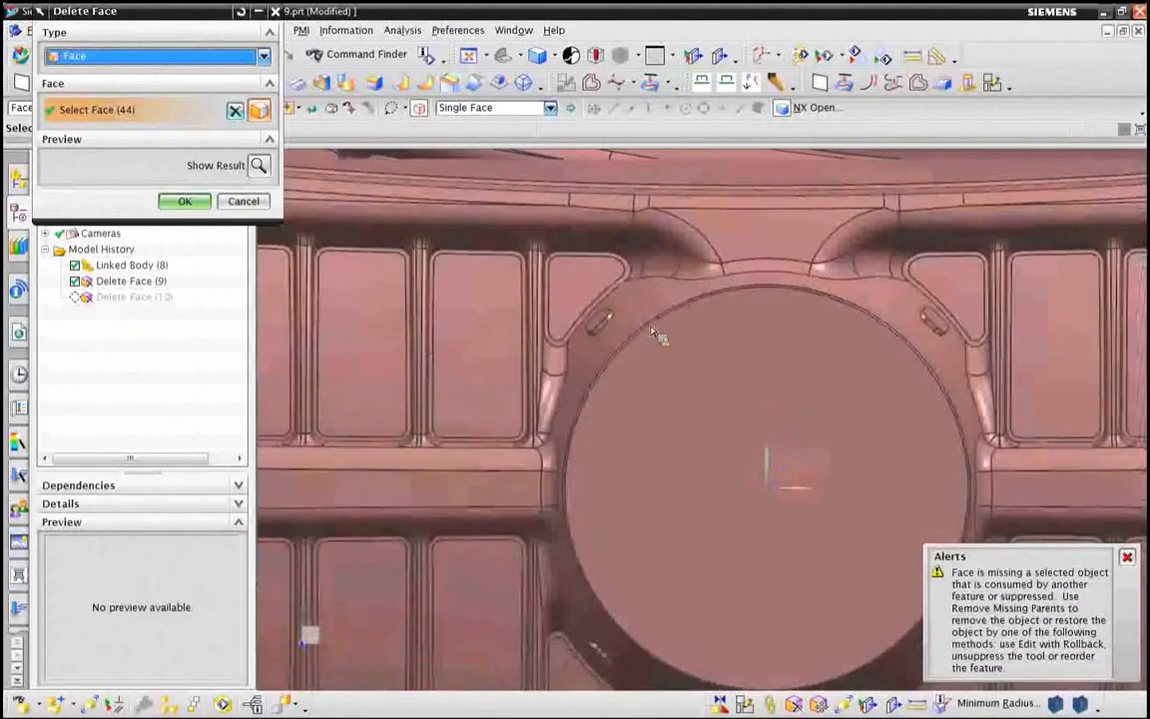
key(Escape)
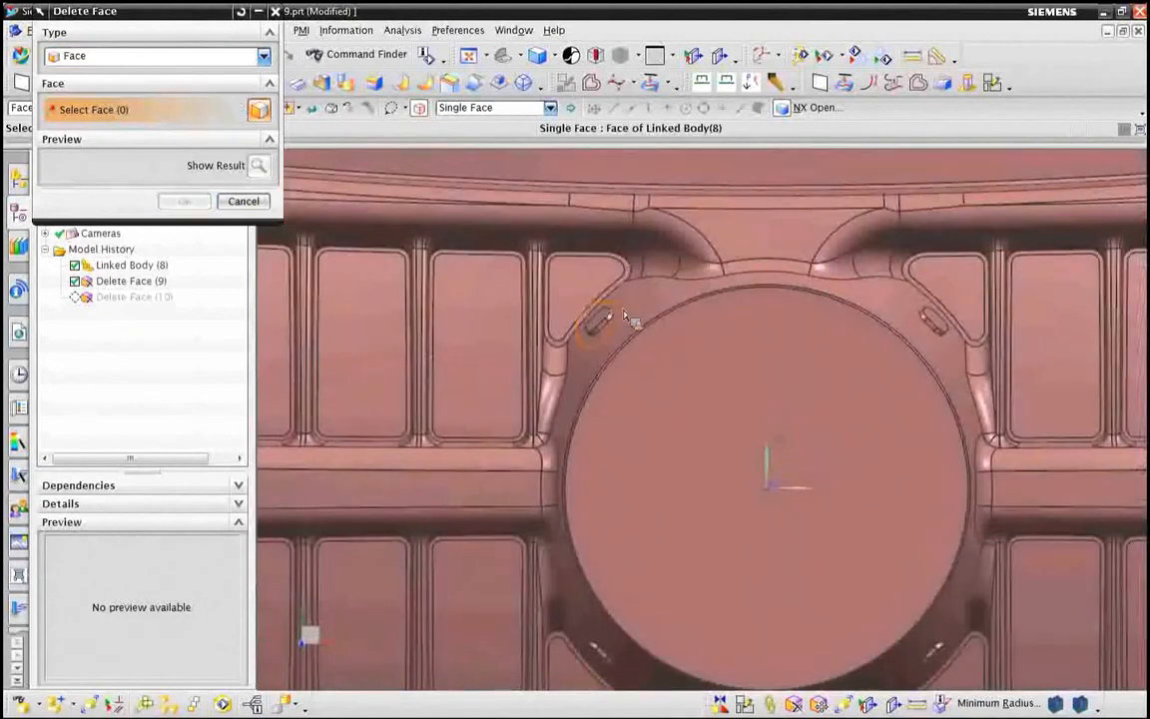
Select the faces of the four small slots around the central boss for deletion and accept the Delete Face feature.
click(624, 314)
click(930, 319)
middle_drag(796, 559, 784, 379)
ctrl+middle_drag(590, 407, 599, 558)
drag(585, 365, 617, 440)
ctrl+middle_drag(927, 509, 929, 433)
shift+middle_drag(886, 349, 343, 355)
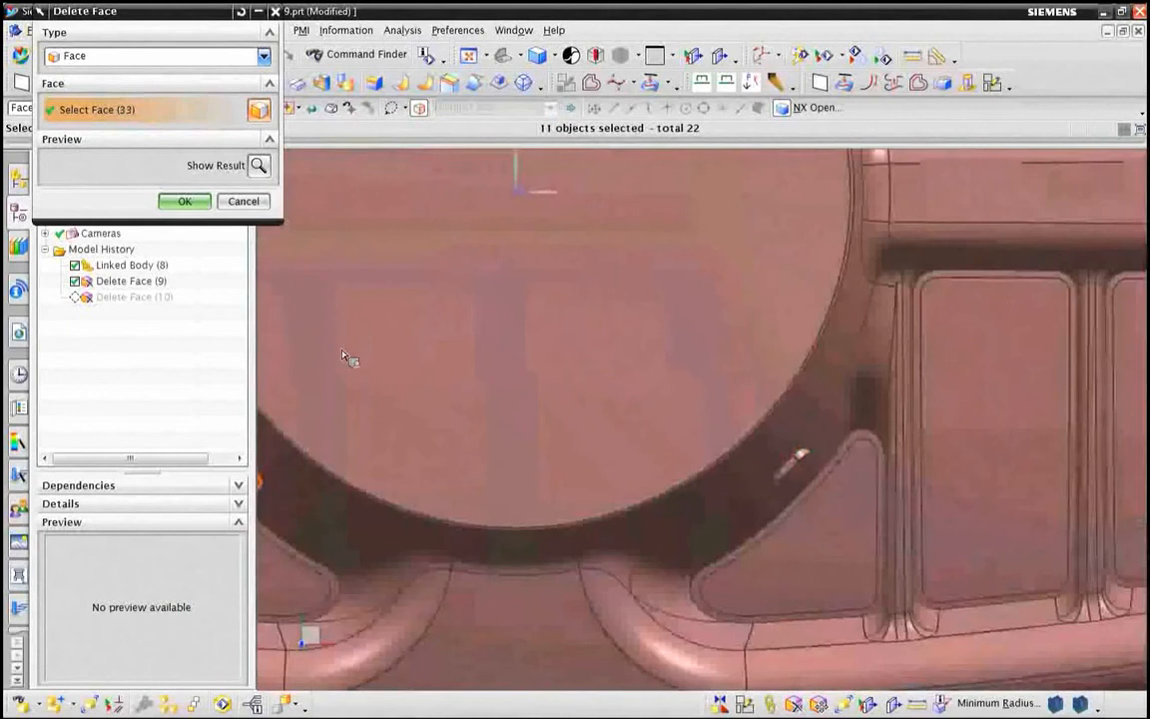
scroll(842, 500, up, 2)
mouse_move(689, 426)
mouse_down()
mouse_move(836, 539)
mouse_move(816, 476)
mouse_move(761, 402)
mouse_move(746, 407)
mouse_up()
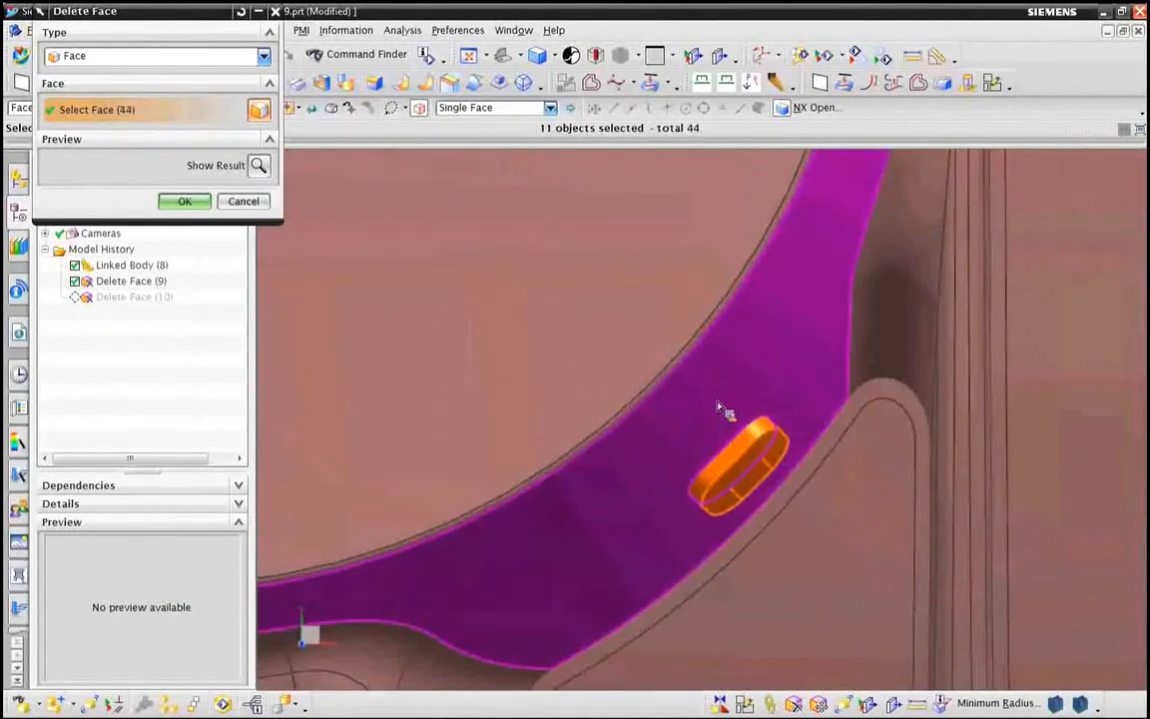
scroll(629, 431, down, 2)
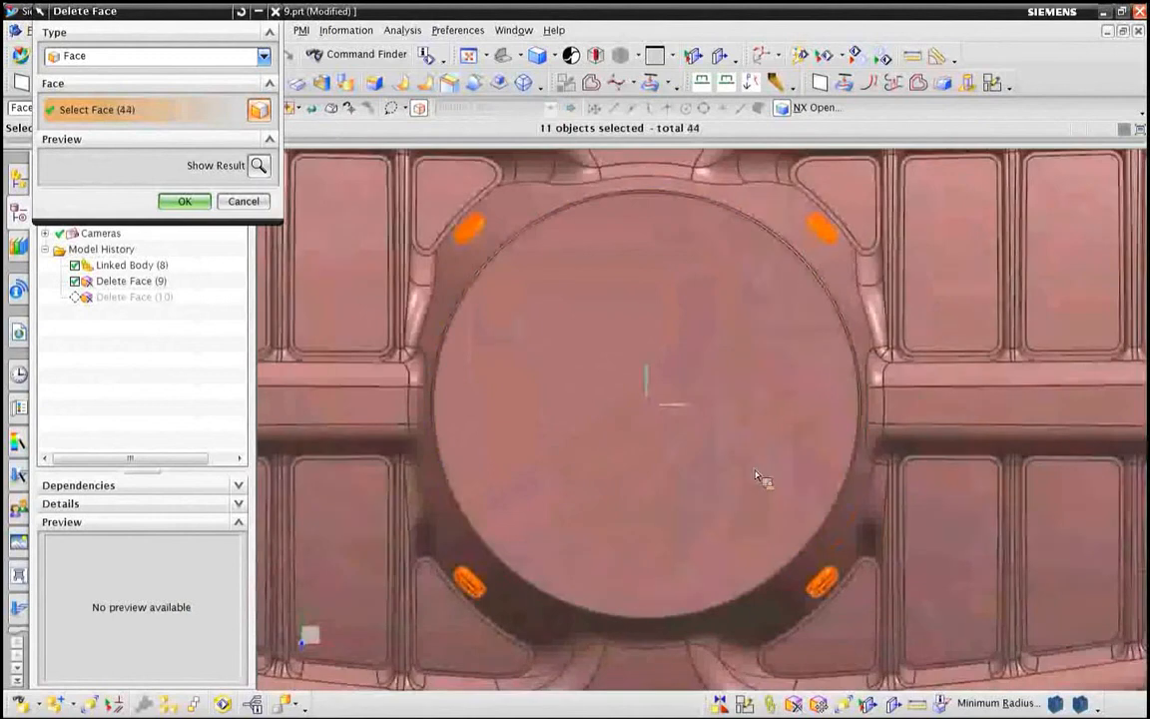
click(187, 204)
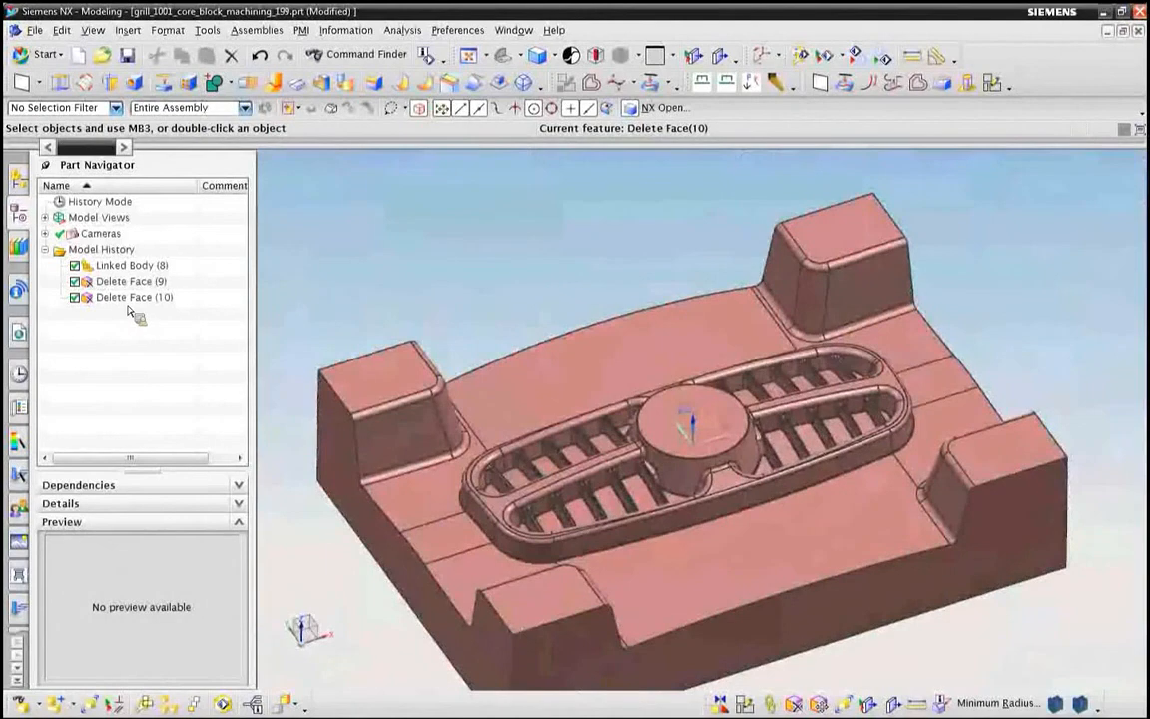
Return to the Manufacturing application and verify the R1_HOG_SHEM tool path with a 3D Dynamic simulation, suppressing the animation.
click(63, 57)
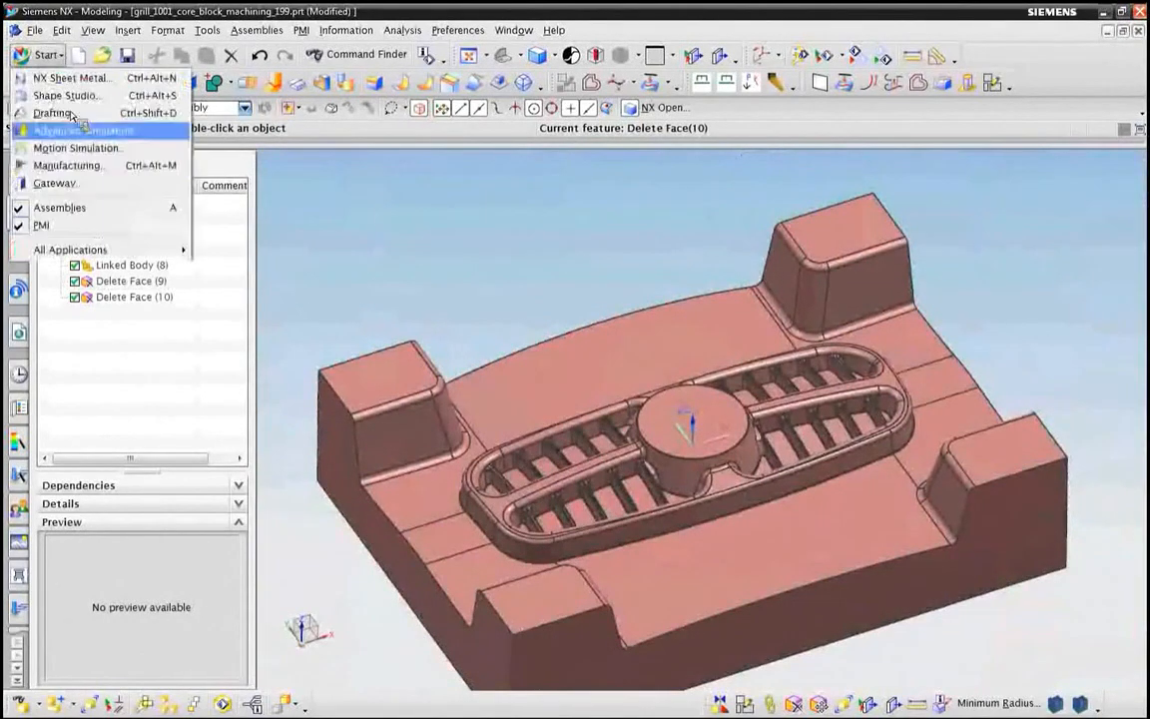
click(92, 166)
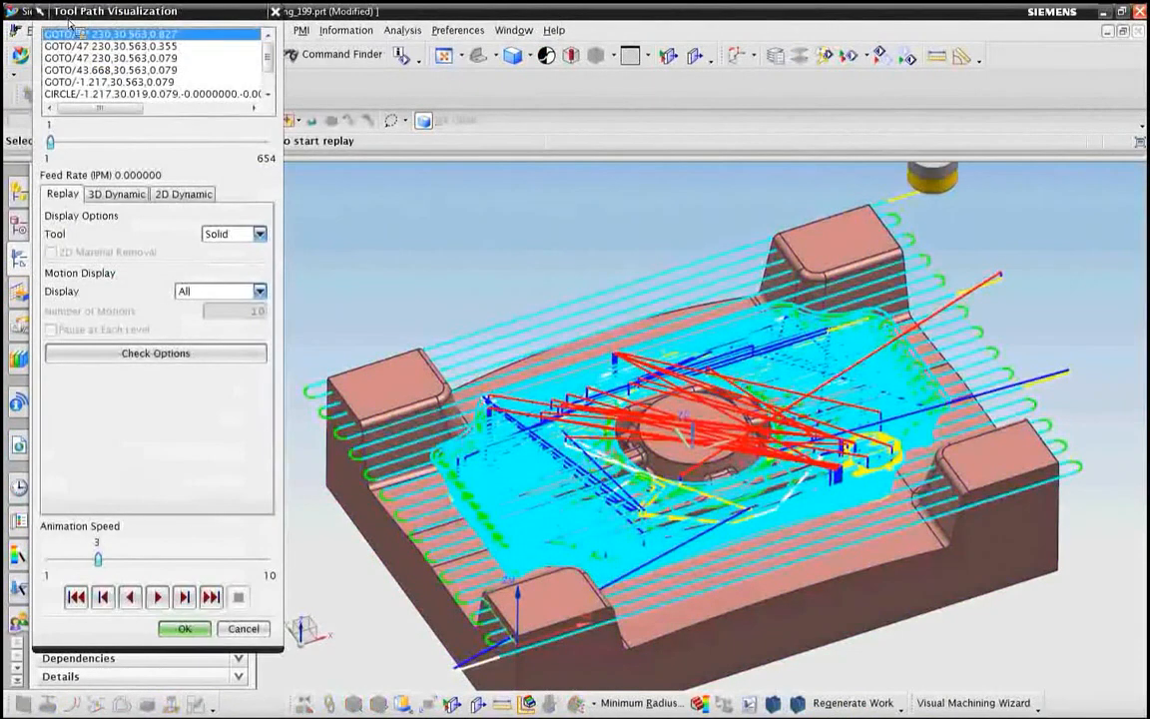
click(116, 194)
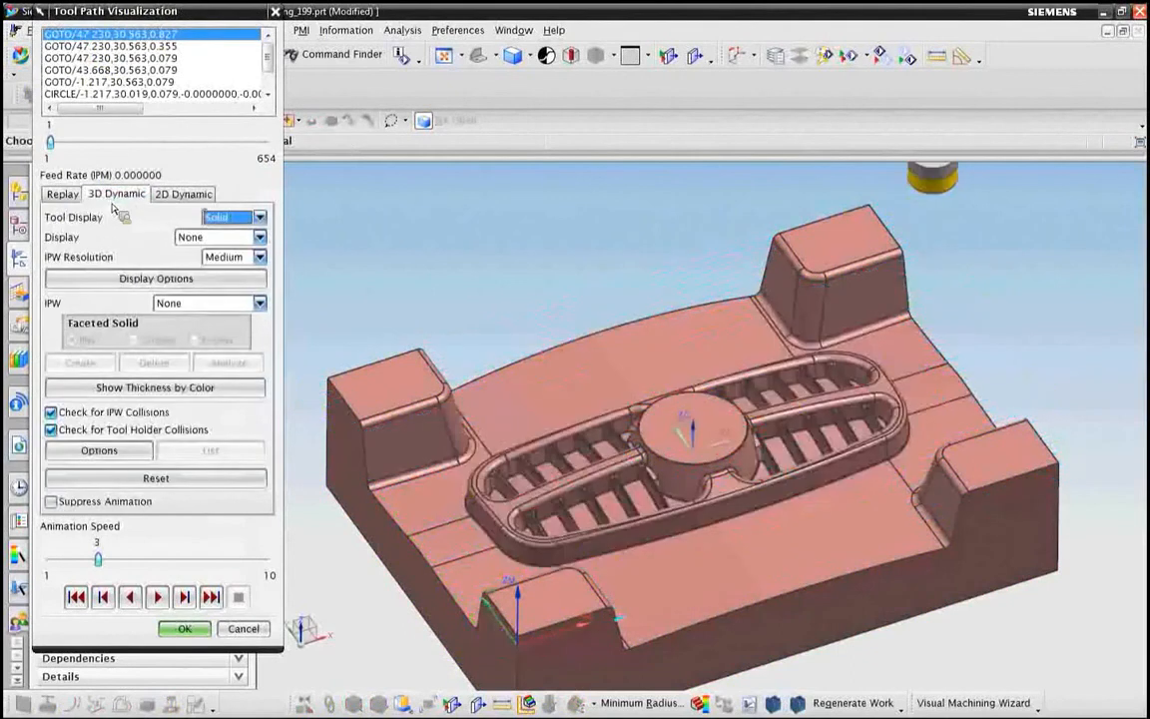
click(84, 502)
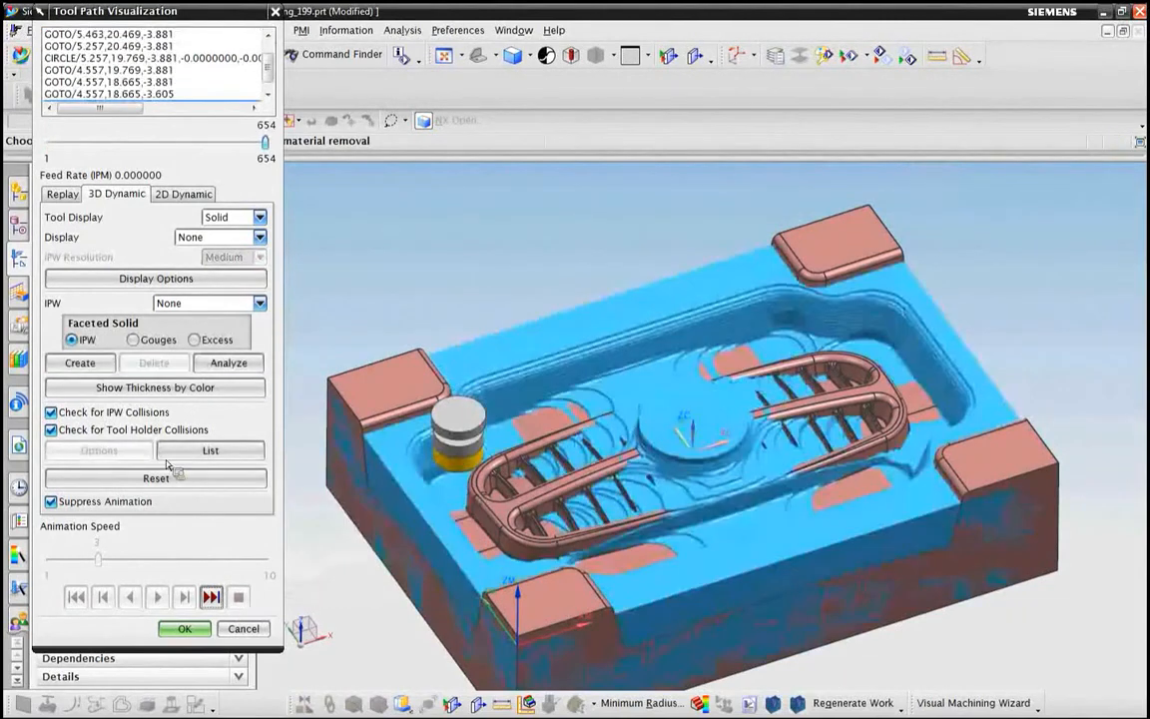
Display the simulated stock's thickness by color and probe the distance at points on the long outer rim and the near grill end.
click(173, 393)
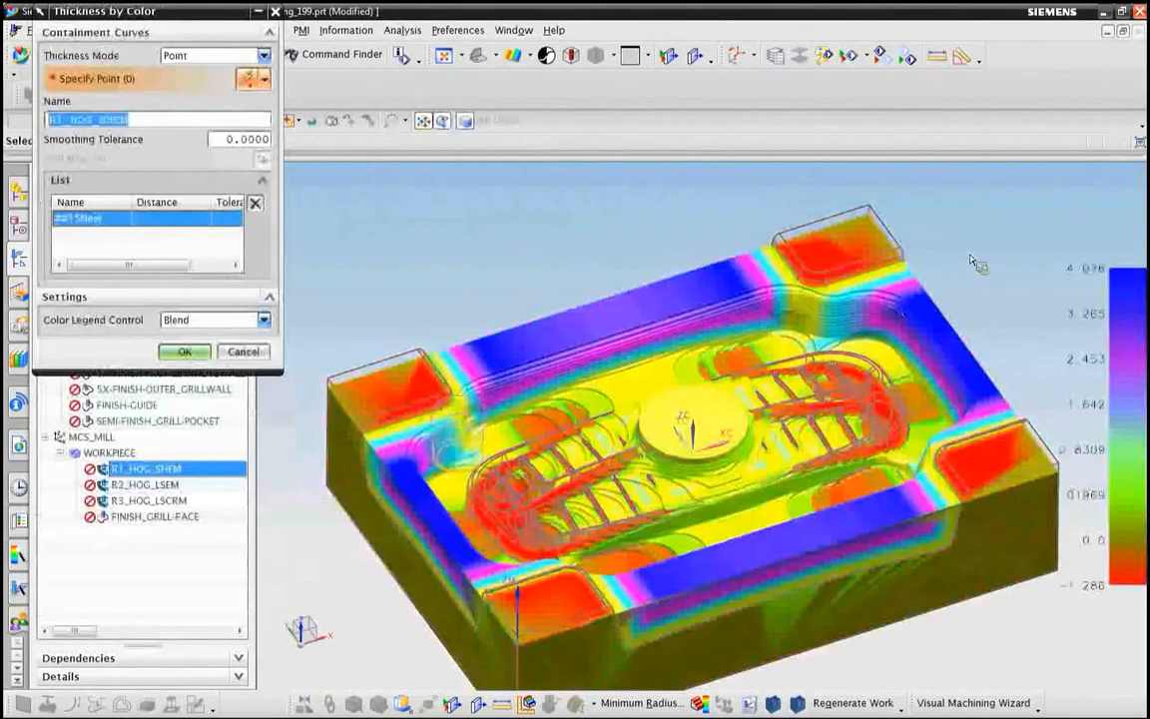
middle_drag(300, 609, 478, 401)
click(536, 321)
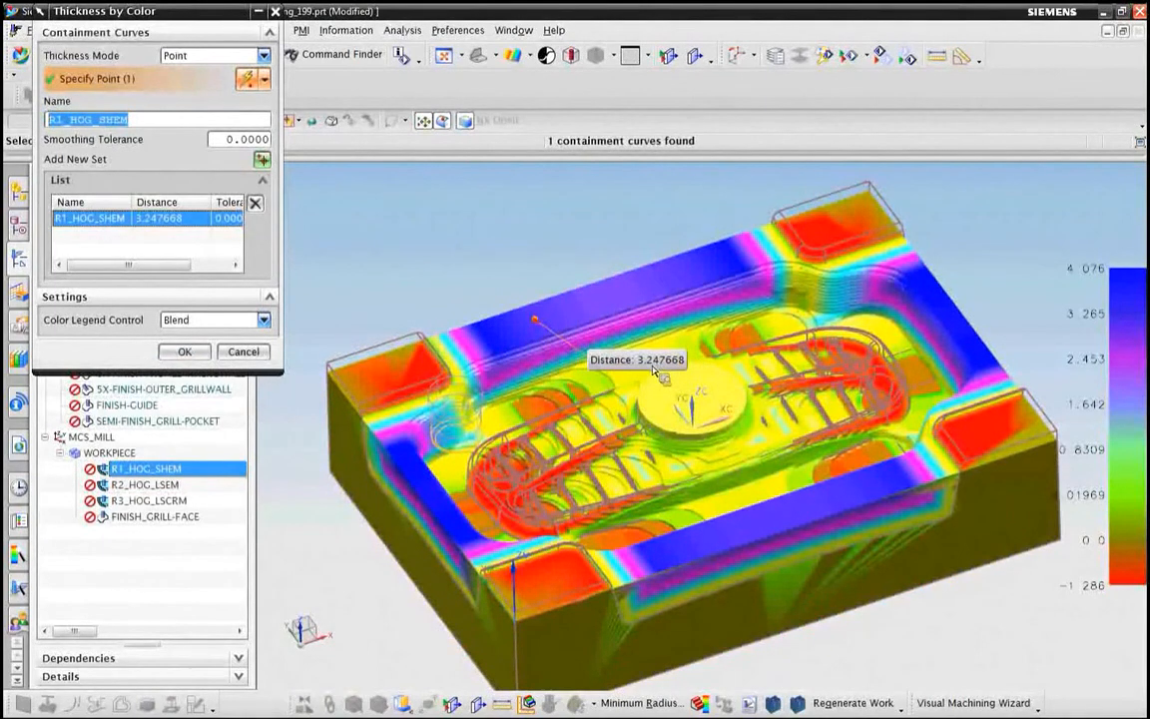
click(497, 503)
click(504, 494)
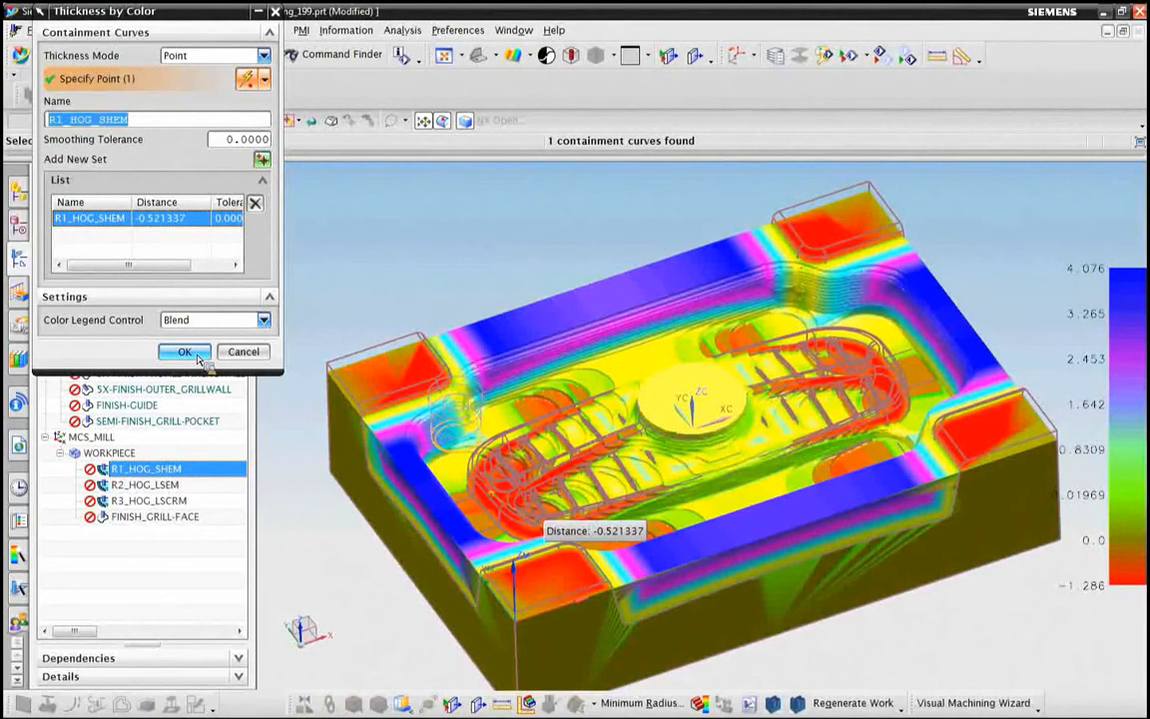
Section the color-mapped block with a single plane, trying YC before choosing XC, and shift the plane to an offset of -11.6.
click(698, 56)
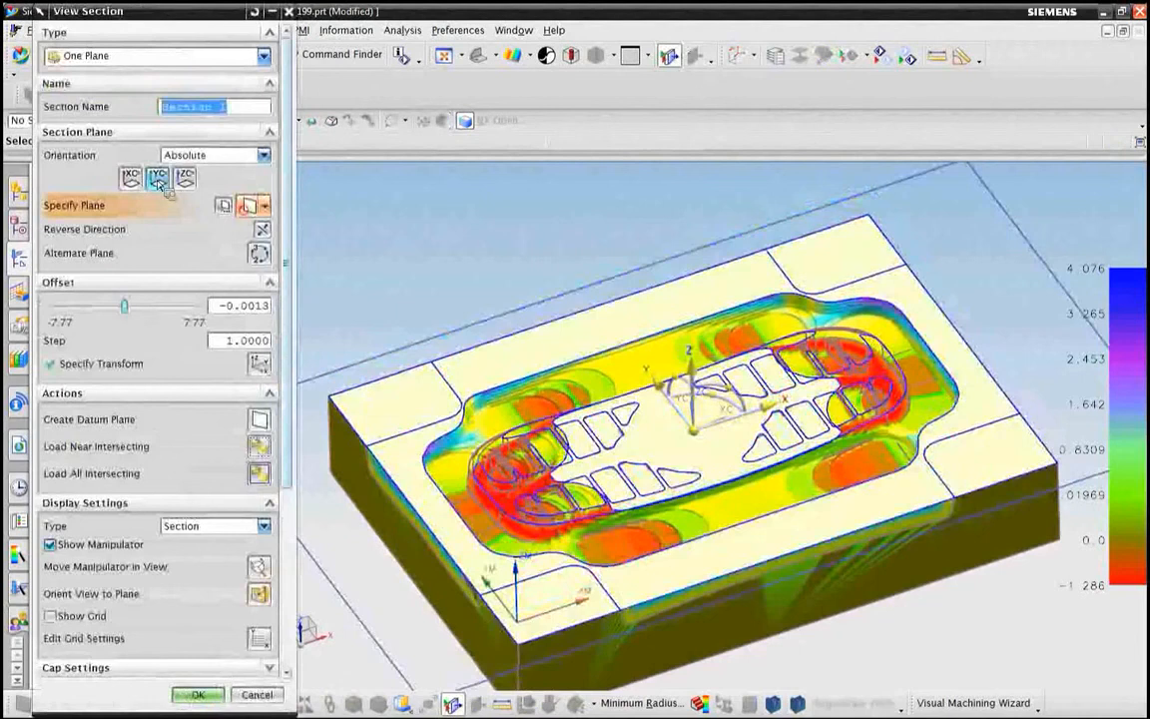
click(158, 180)
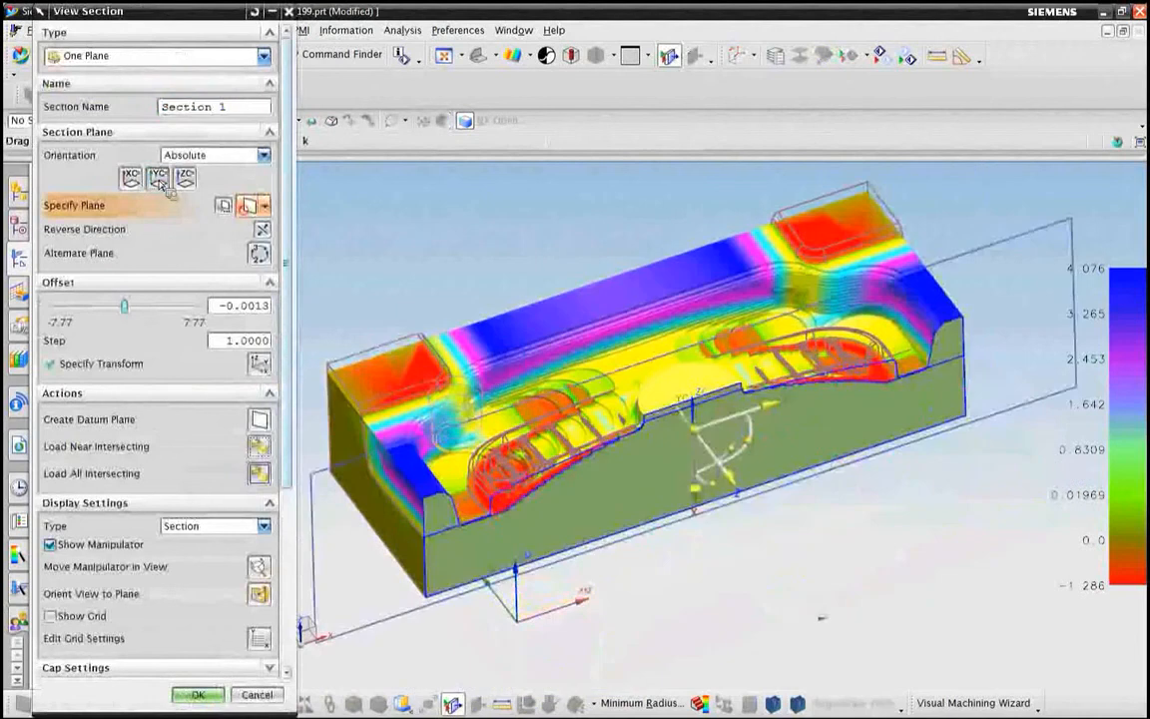
click(135, 184)
middle_drag(401, 444, 615, 529)
drag(616, 526, 473, 665)
scroll(315, 589, down, 1)
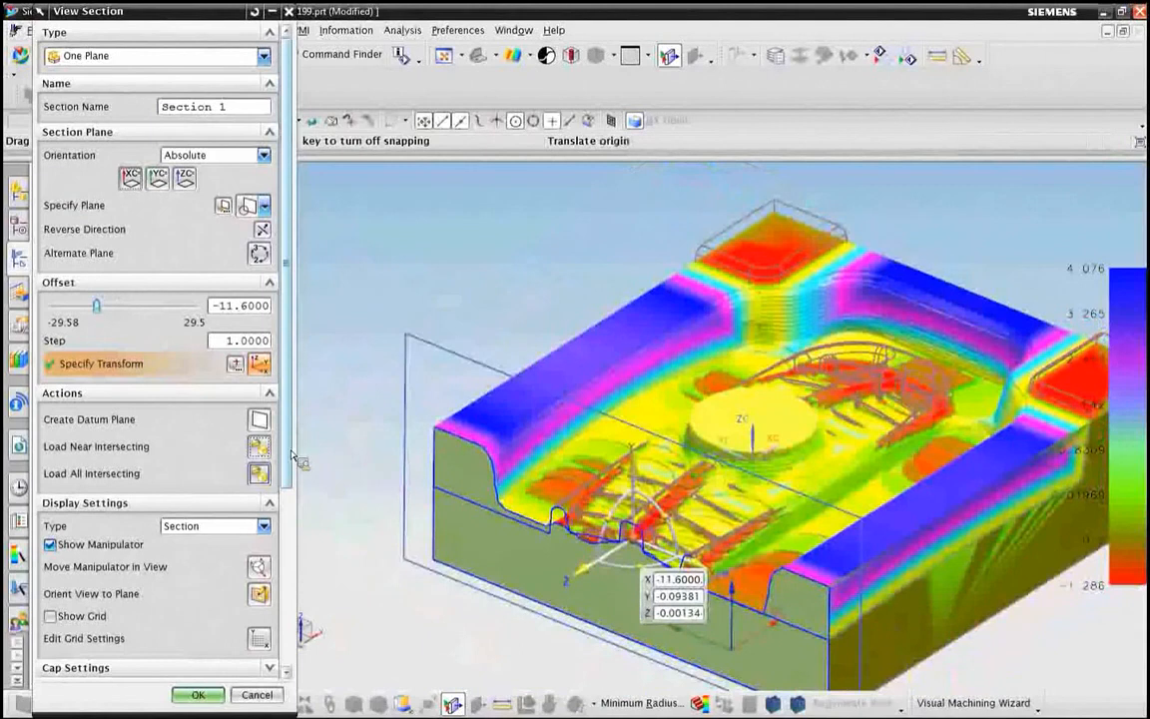
Move the section plane to an offset of -13.6, compare the stock and part profiles around the grill ribs, and close the section.
scroll(293, 455, down, 5)
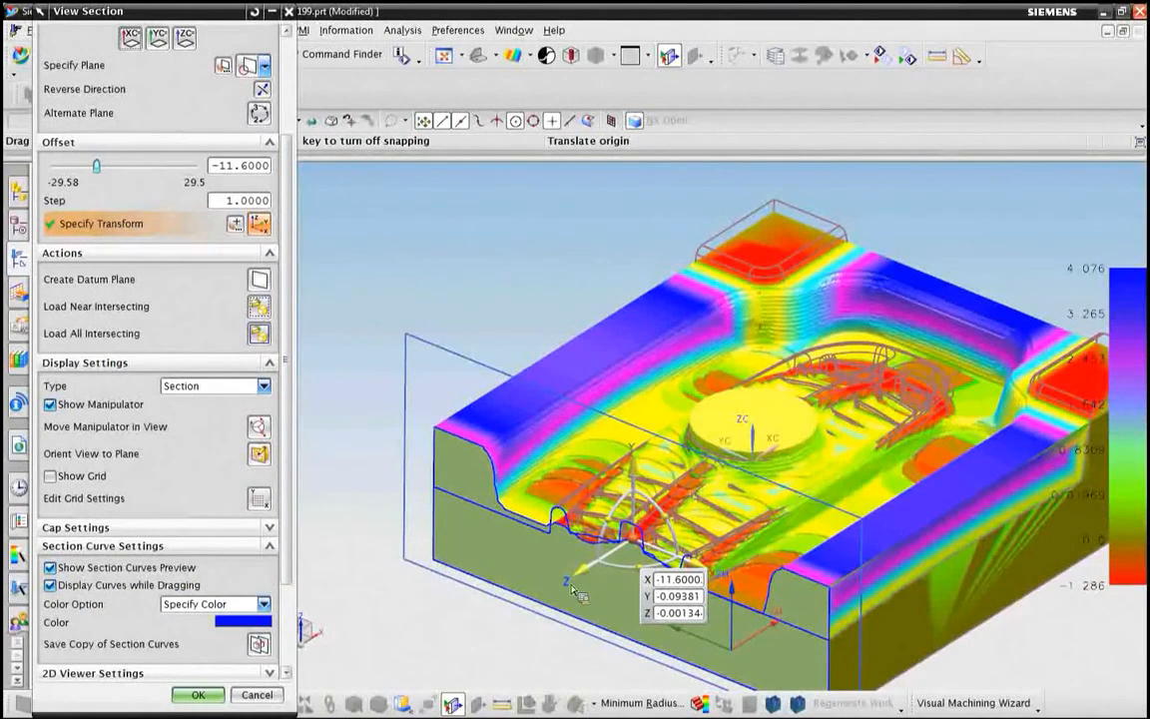
drag(581, 577, 548, 612)
scroll(544, 577, up, 3)
scroll(545, 575, up, 3)
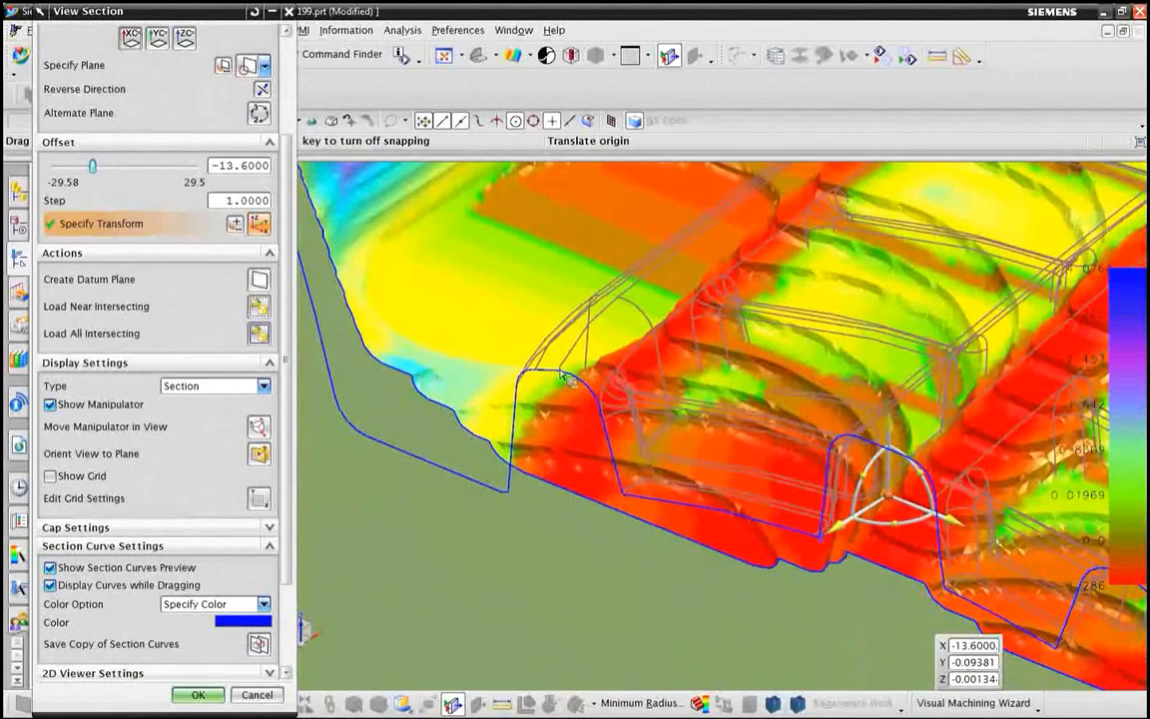
scroll(540, 543, down, 2)
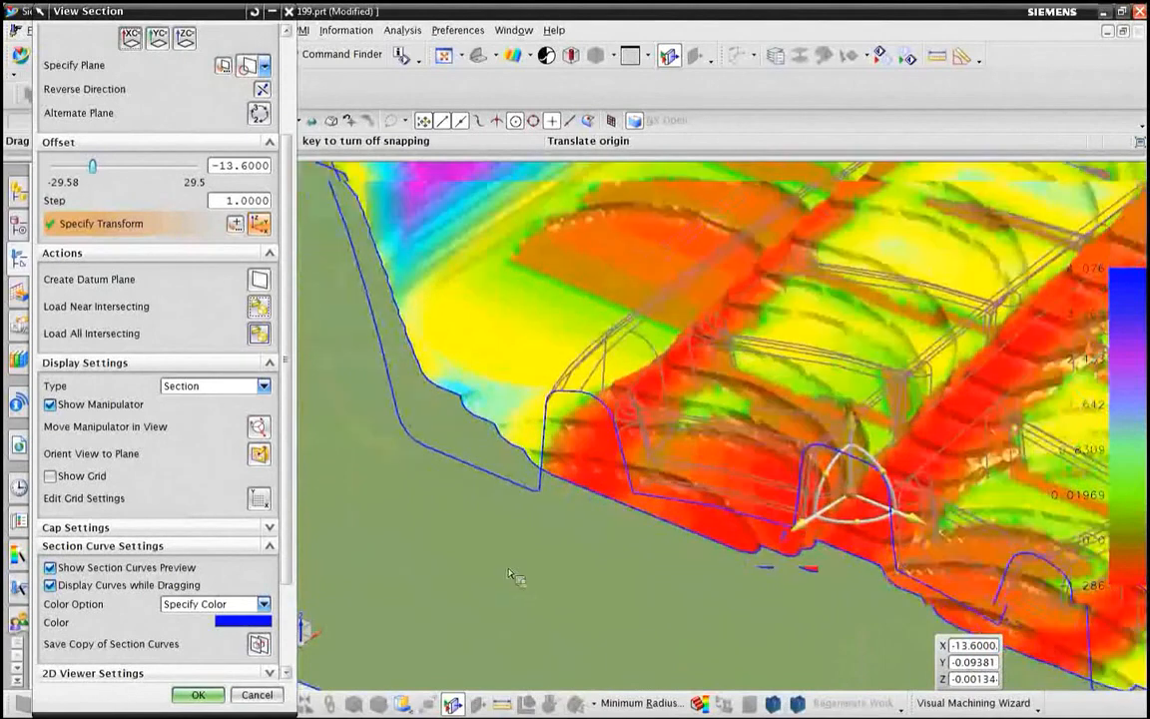
scroll(507, 576, down, 3)
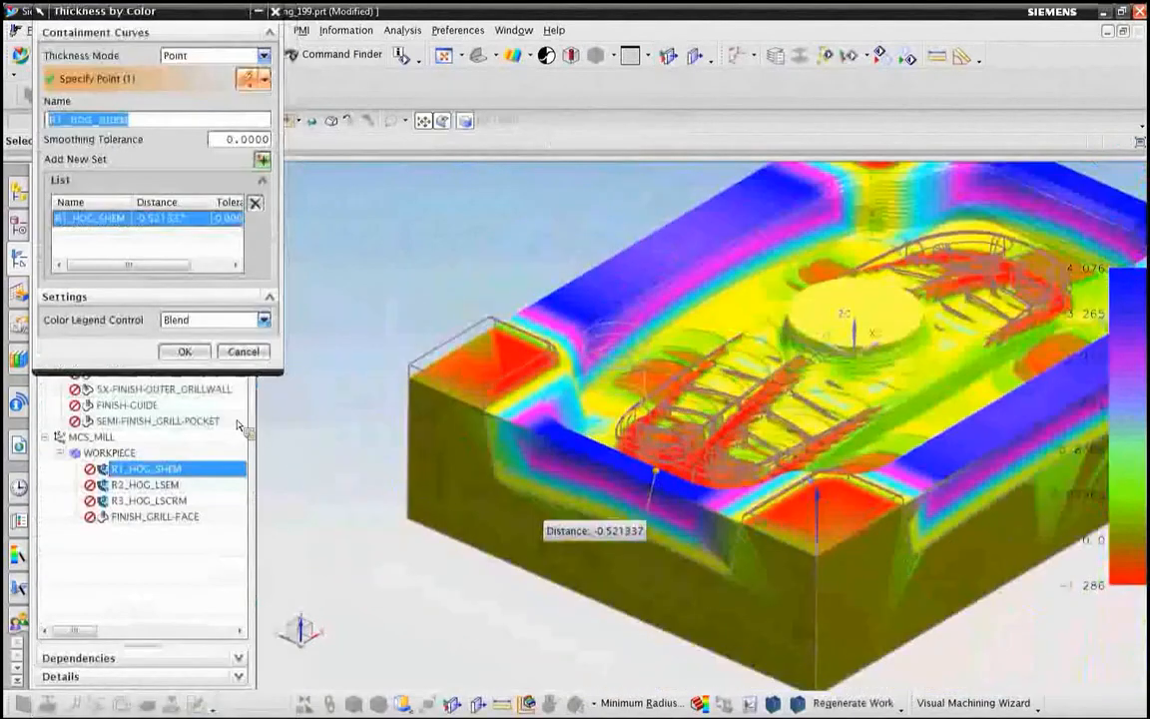
Close the thickness analysis, create a faceted solid of the gouges from the 3D Dynamic simulation, and accept the tool path visualization.
click(183, 352)
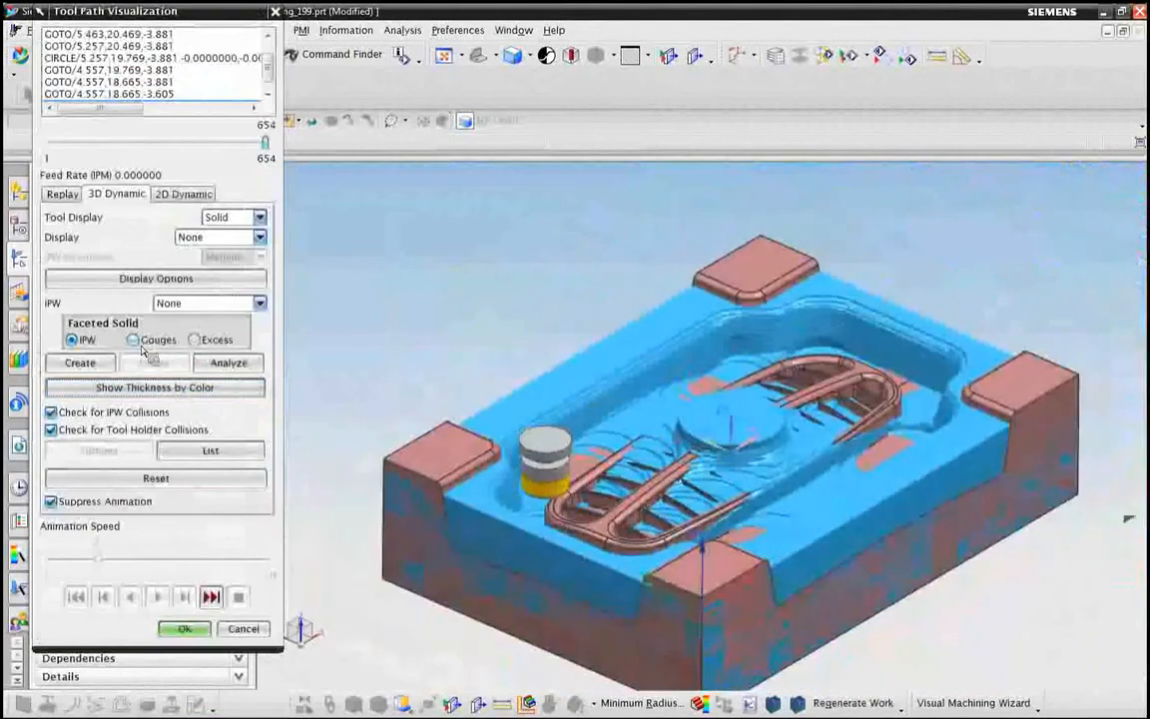
click(141, 341)
click(103, 369)
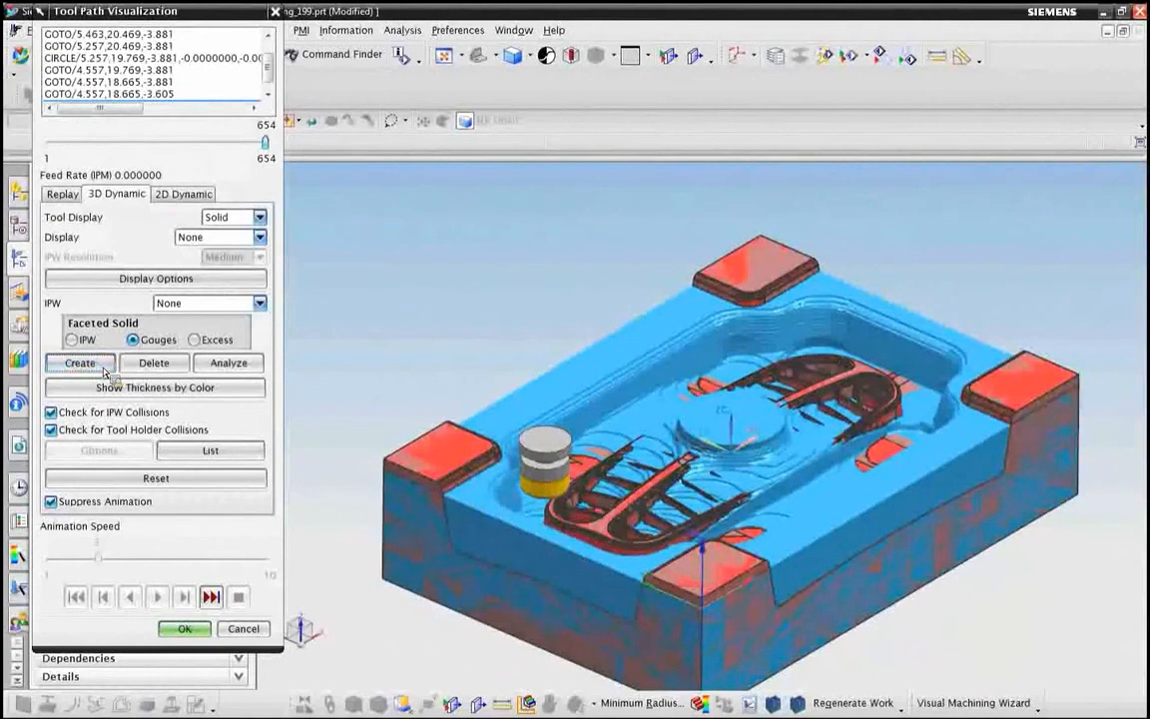
click(184, 628)
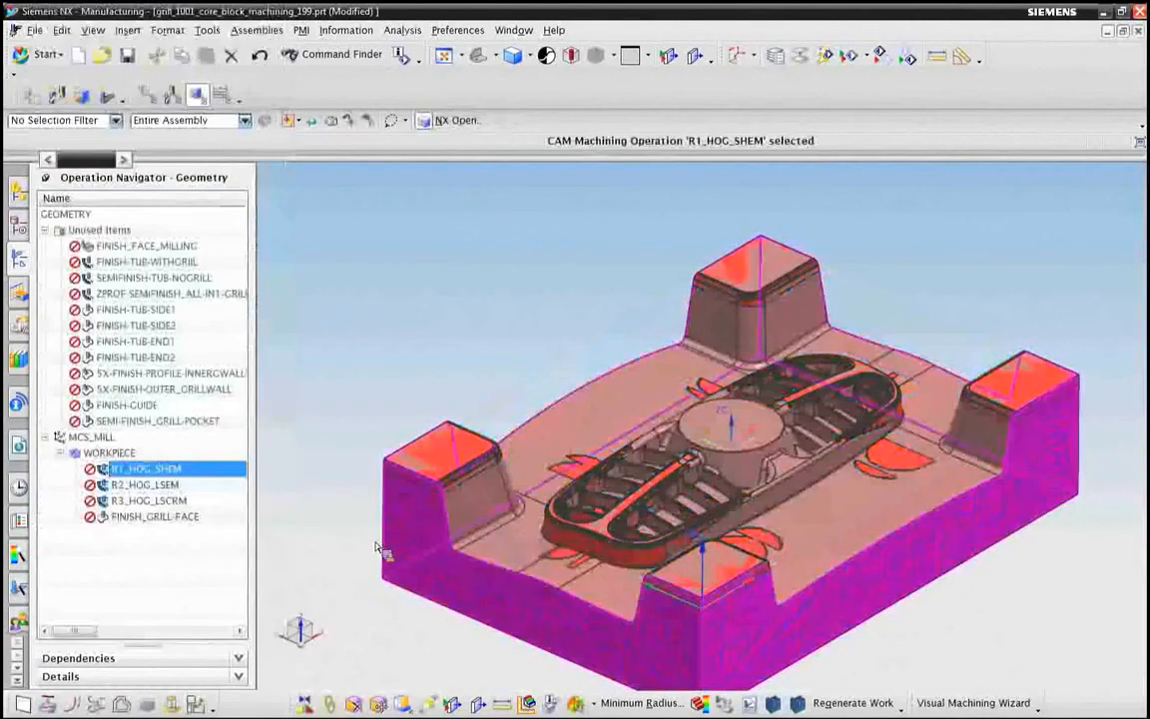
Hide the core block body so that only the faceted gouge body is displayed.
right_click(387, 491)
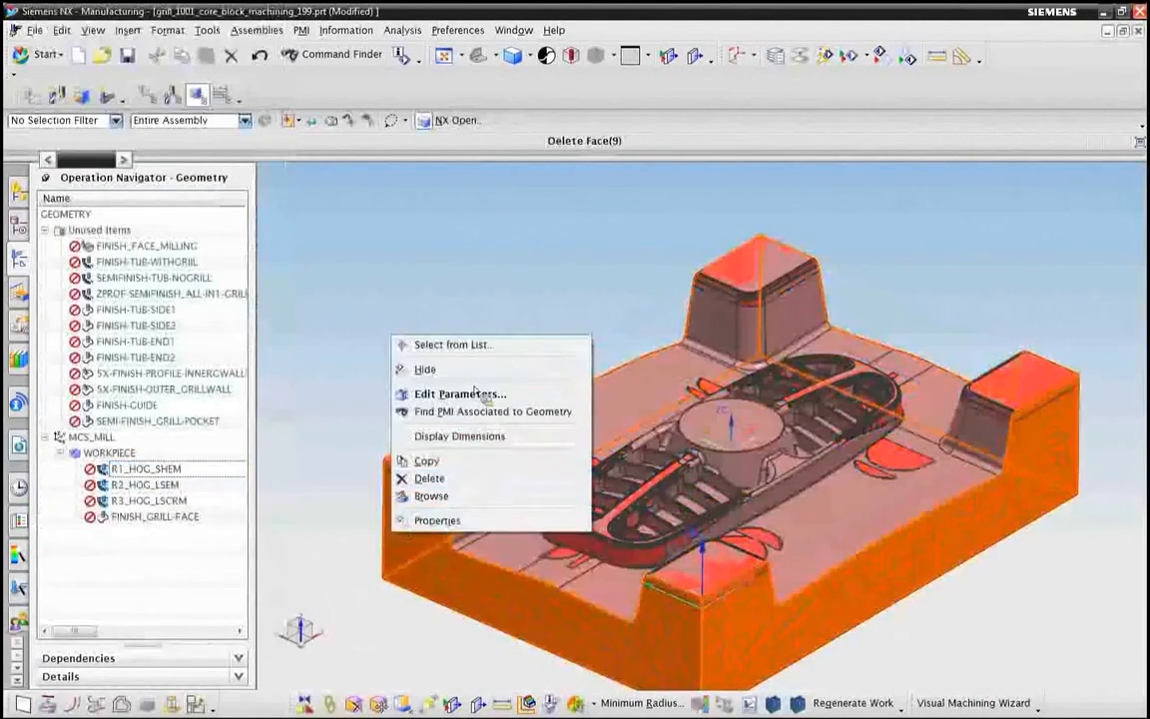
click(427, 368)
scroll(342, 489, up, 1)
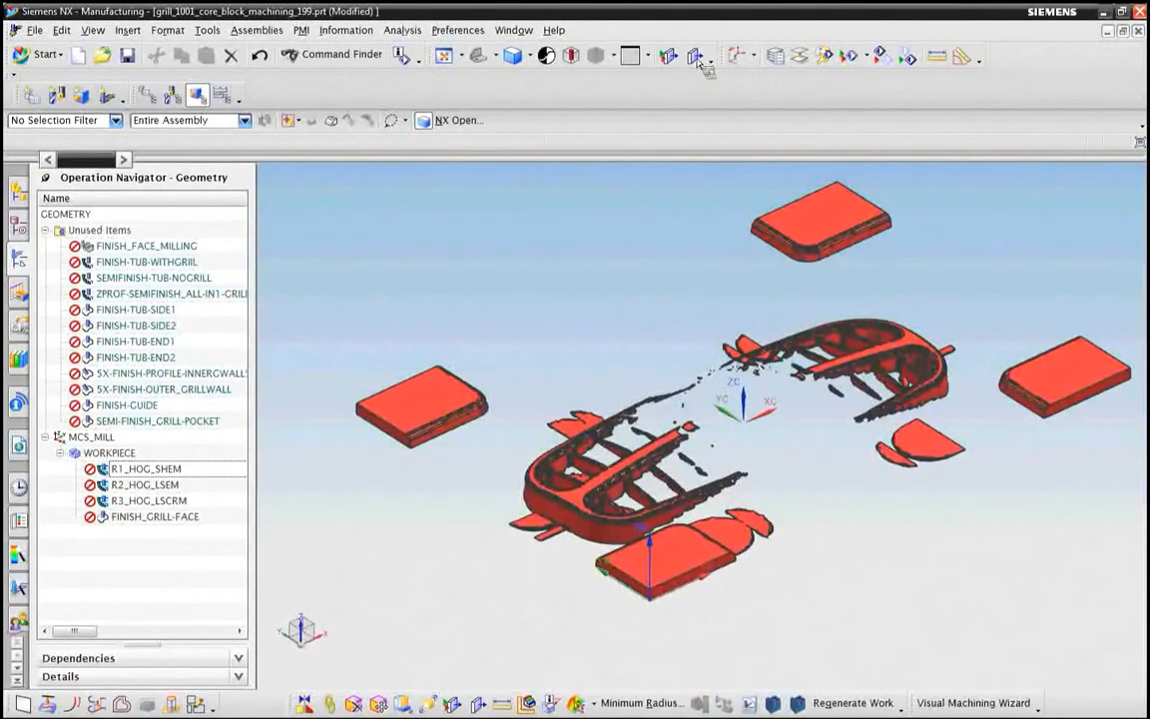
Section the gouge body with the YC plane at zero offset and examine the cut face at the near grill end.
key(ctrl+h)
click(131, 180)
click(158, 178)
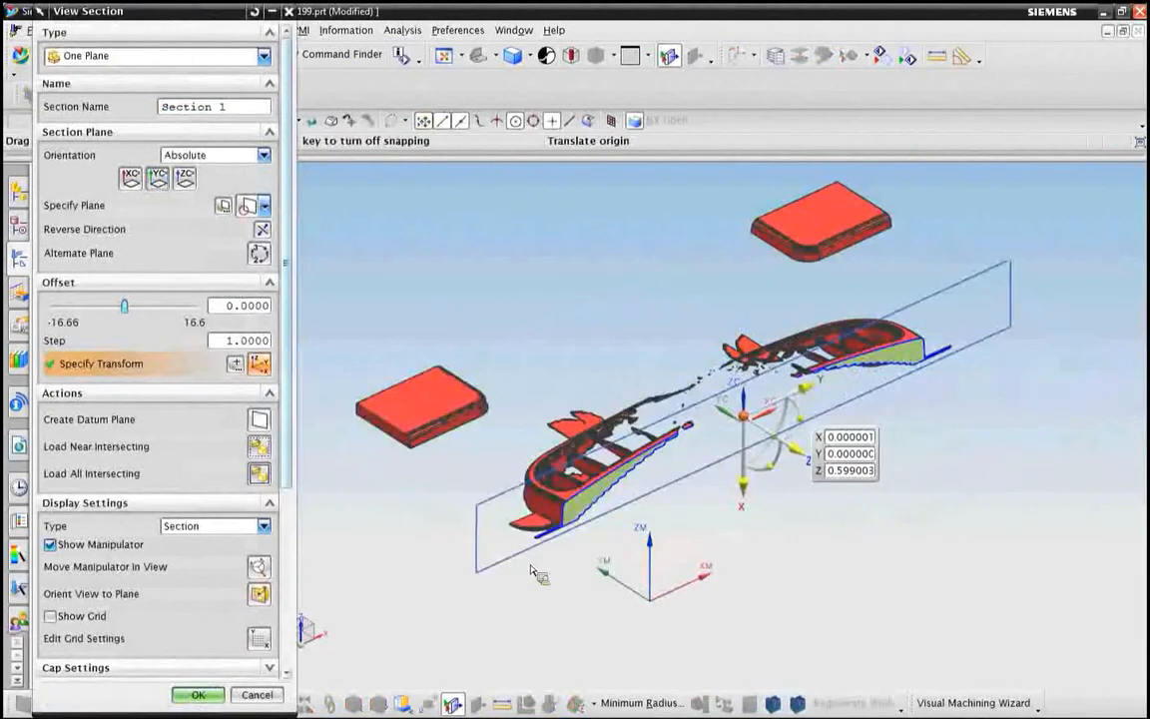
scroll(552, 552, up, 5)
scroll(639, 584, up, 4)
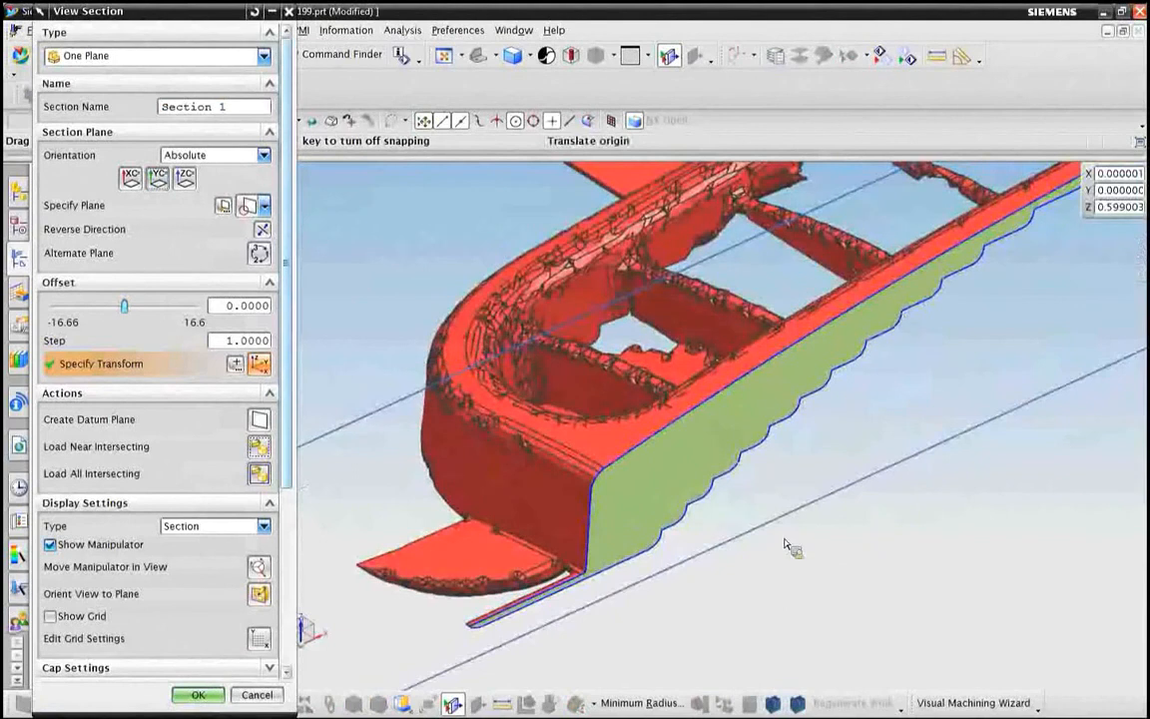
Measure the distance between the upper and lower edges of the sectioned gouge body at the near grill end.
click(942, 59)
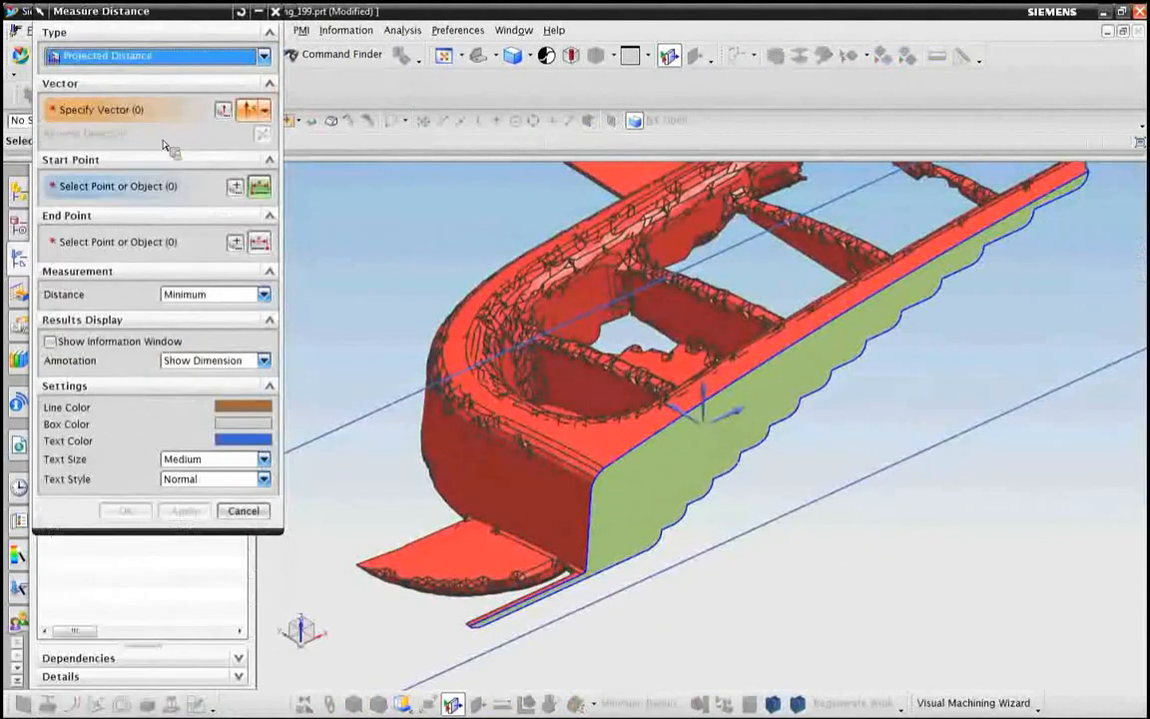
click(127, 58)
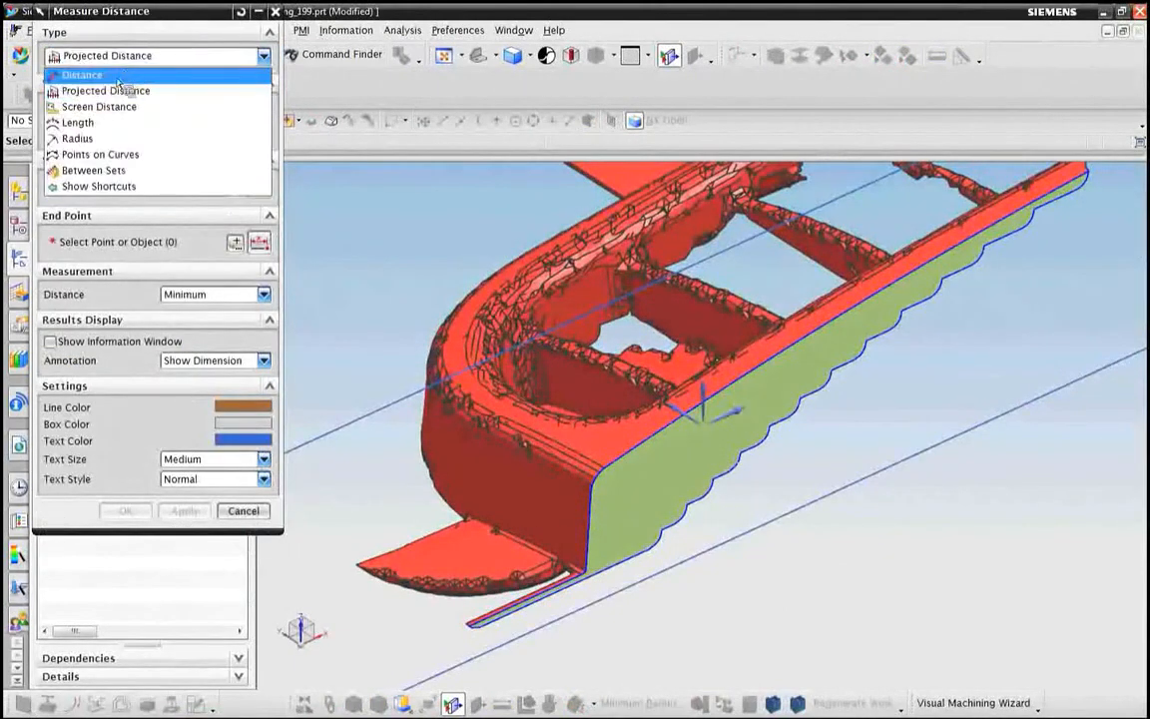
click(110, 73)
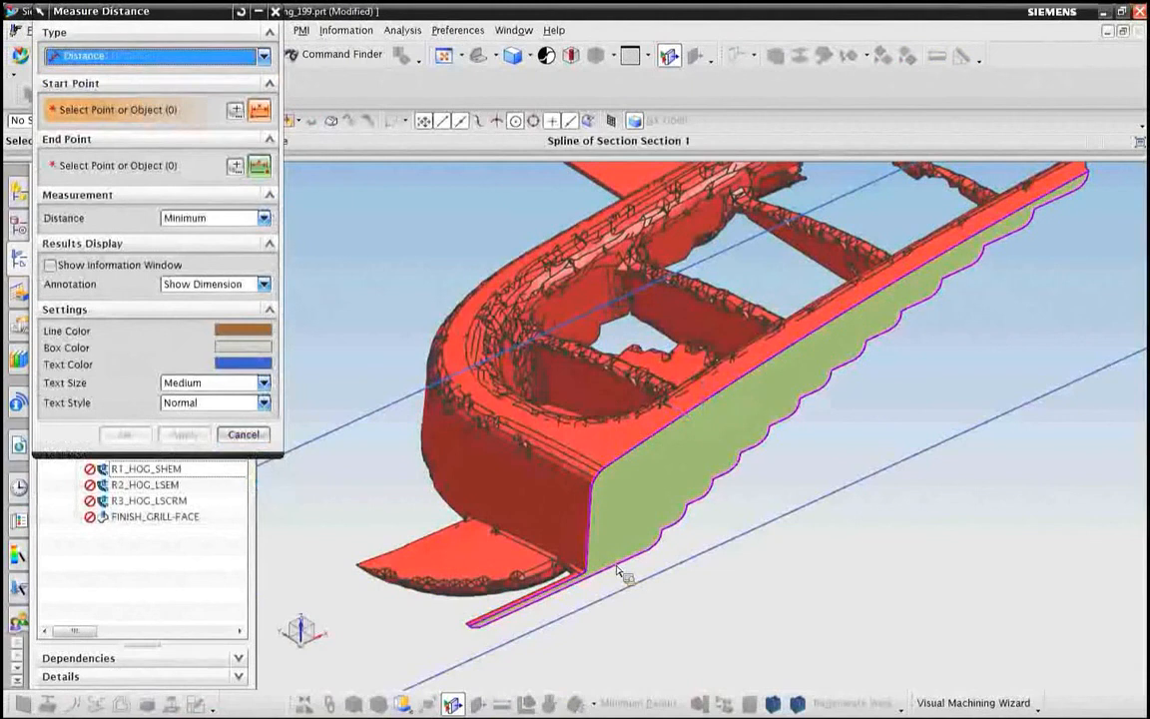
click(611, 469)
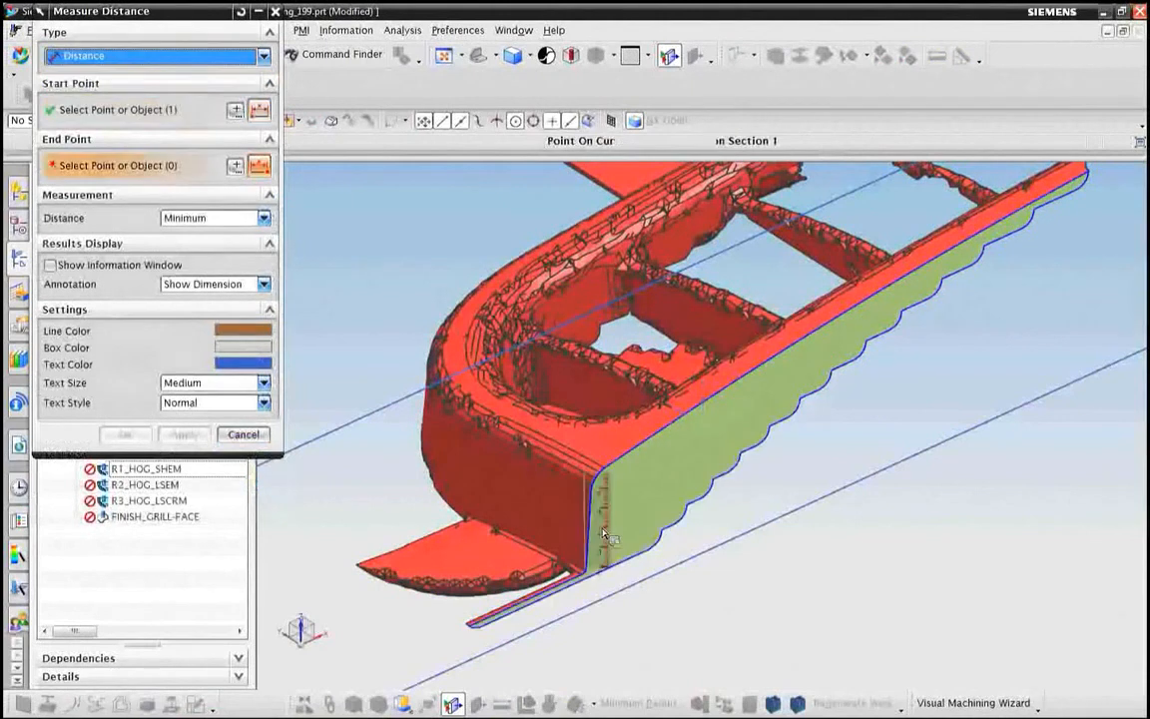
click(619, 477)
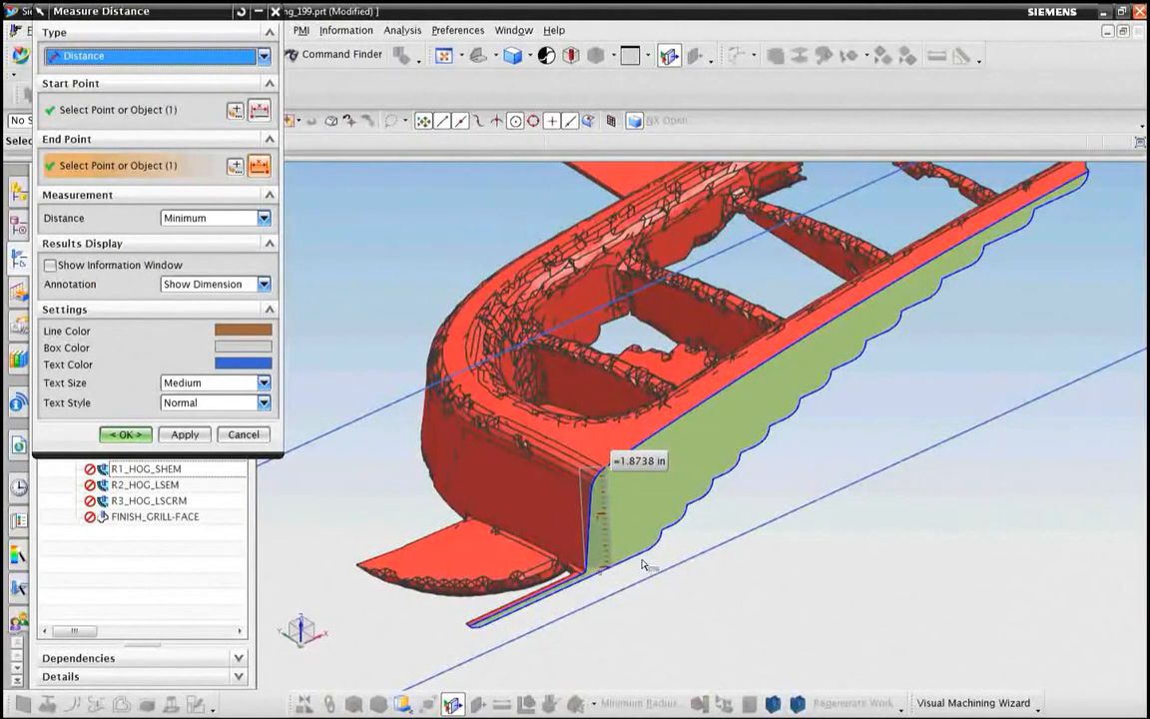
scroll(636, 562, up, 5)
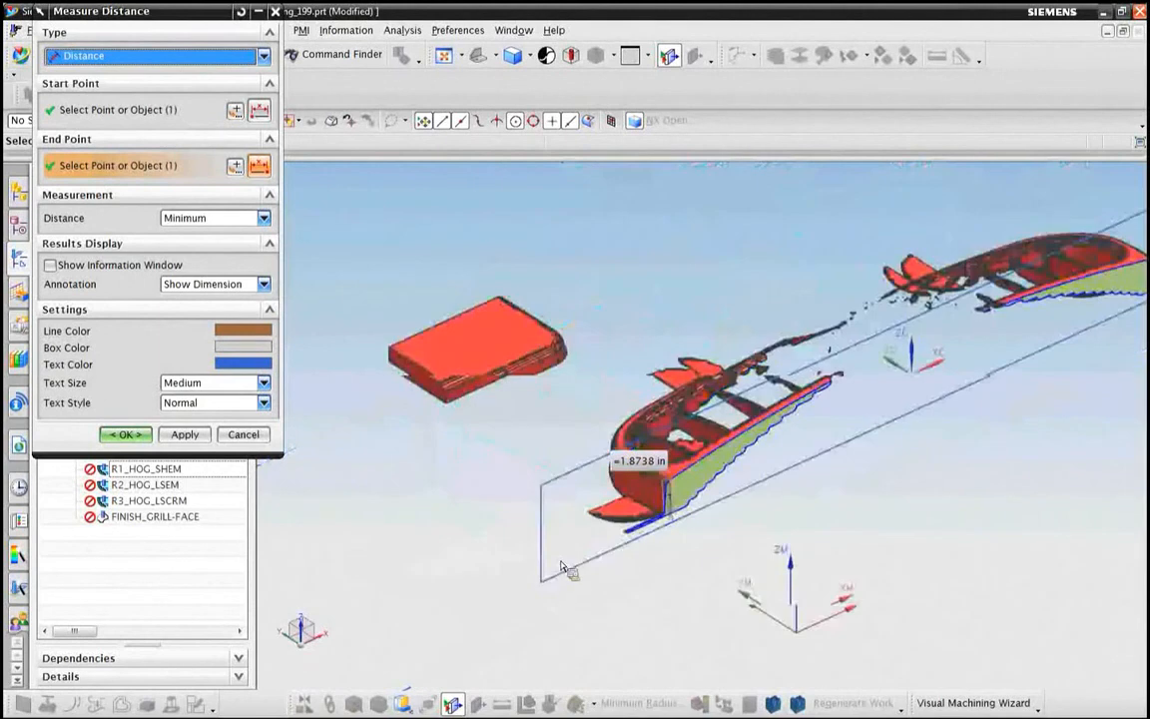
scroll(565, 559, down, 1)
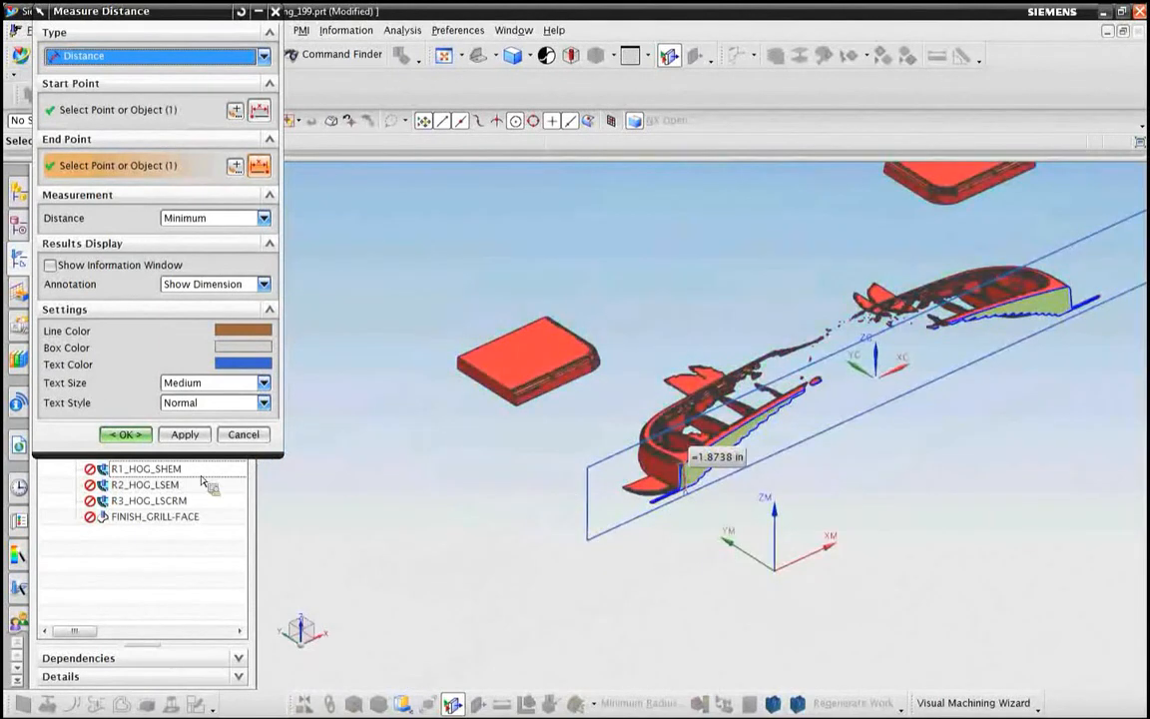
click(264, 442)
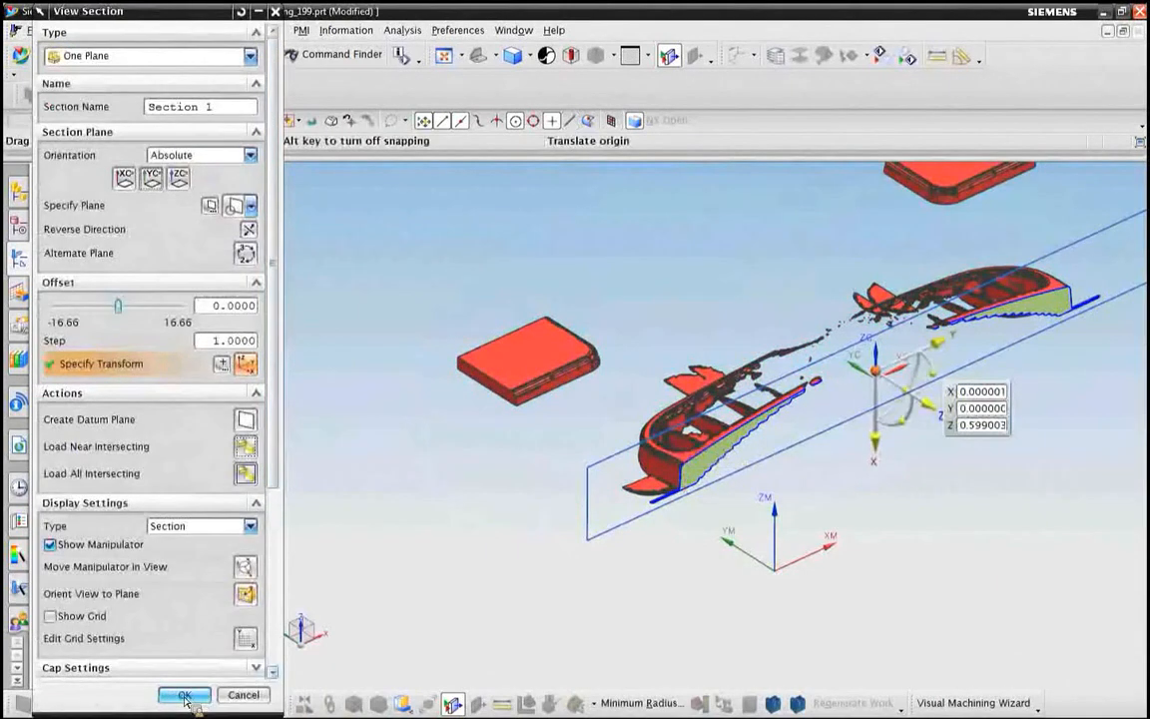
Accept the view section, turn off its clipping and hide the faceted gouge body.
click(184, 698)
scroll(639, 425, down, 3)
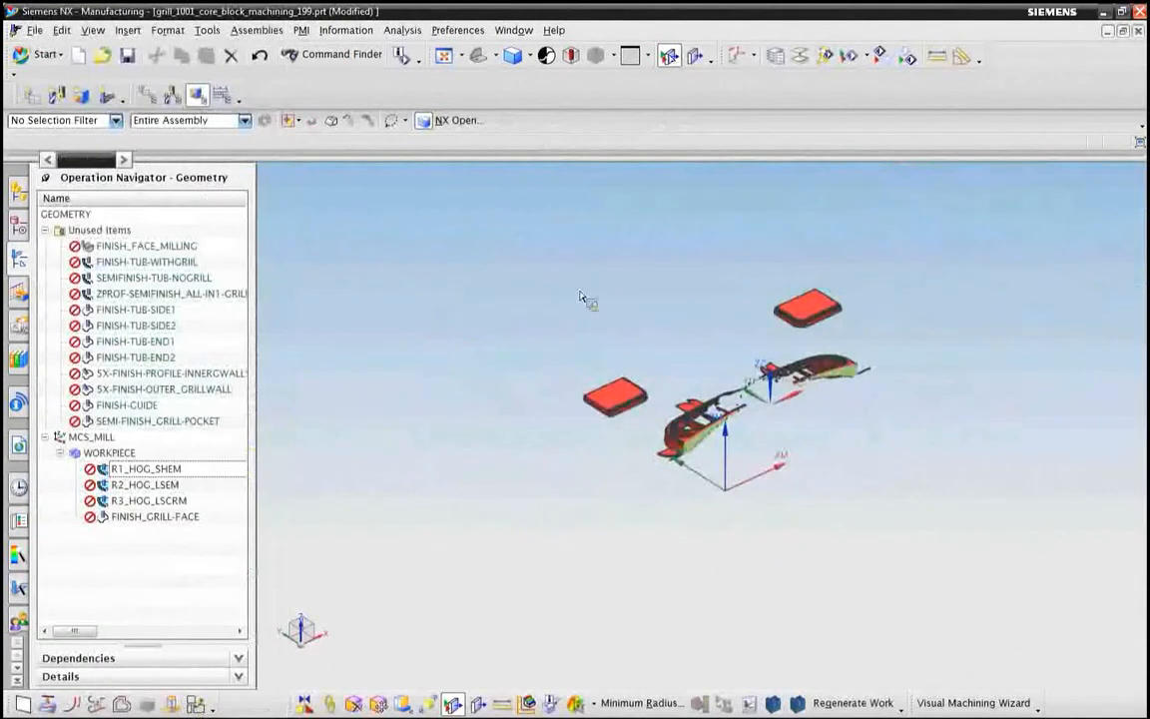
right_click(614, 397)
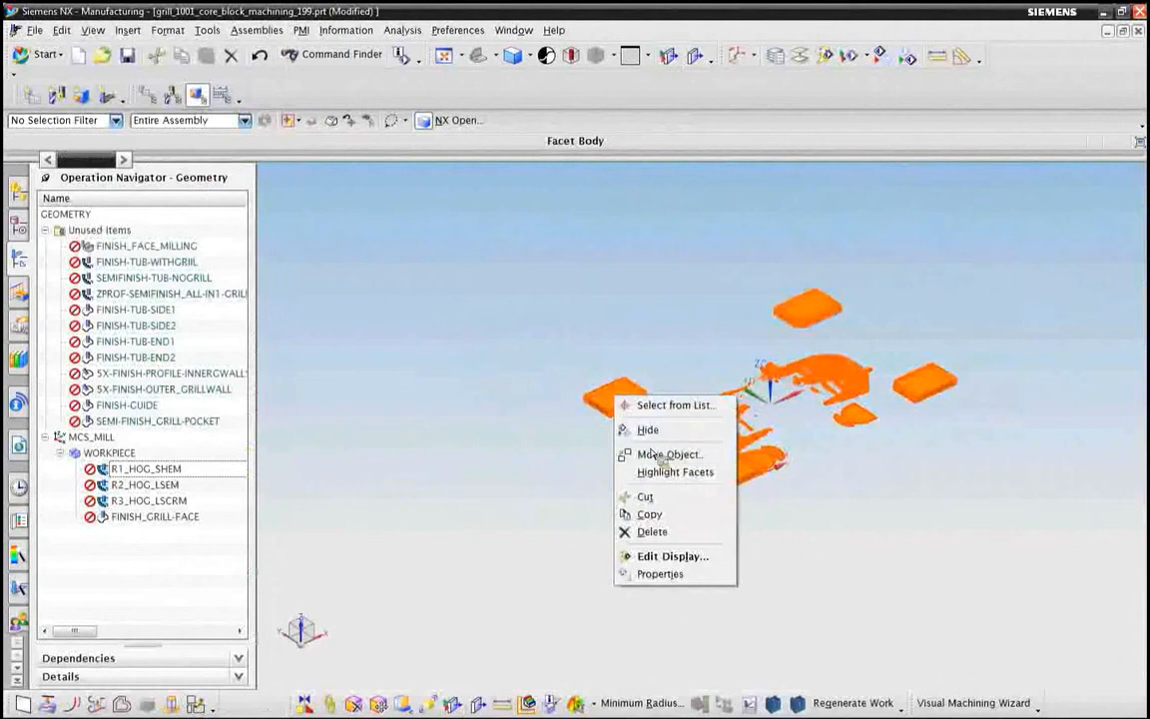
click(648, 429)
Show the core block again through the Linked Body (8) feature in the model history.
click(20, 225)
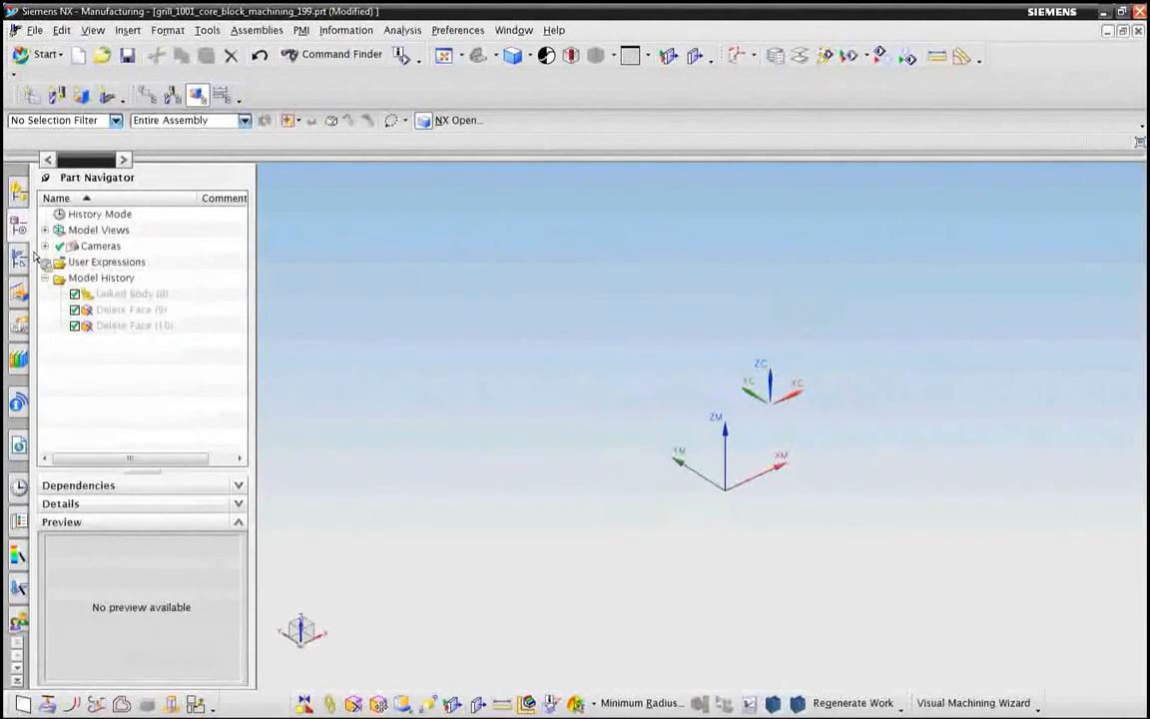
right_click(105, 293)
click(145, 304)
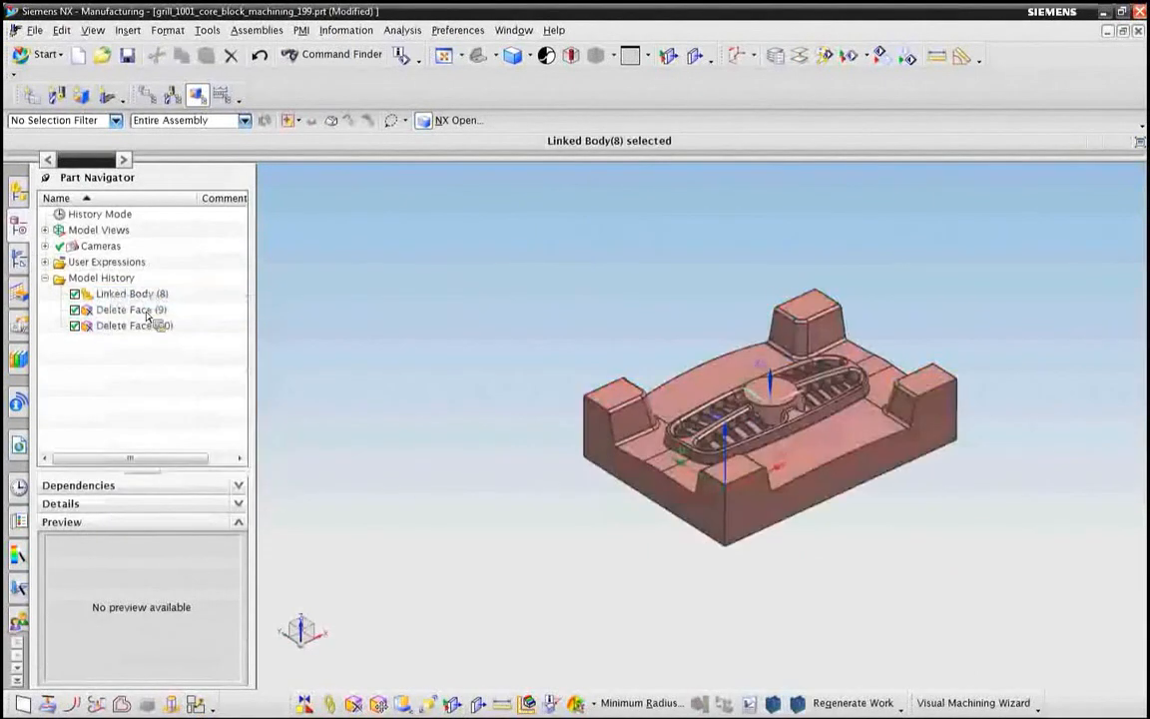
Regenerate the R1_HOG_SHEM roughing tool path for the core block and accept the generated path.
click(20, 256)
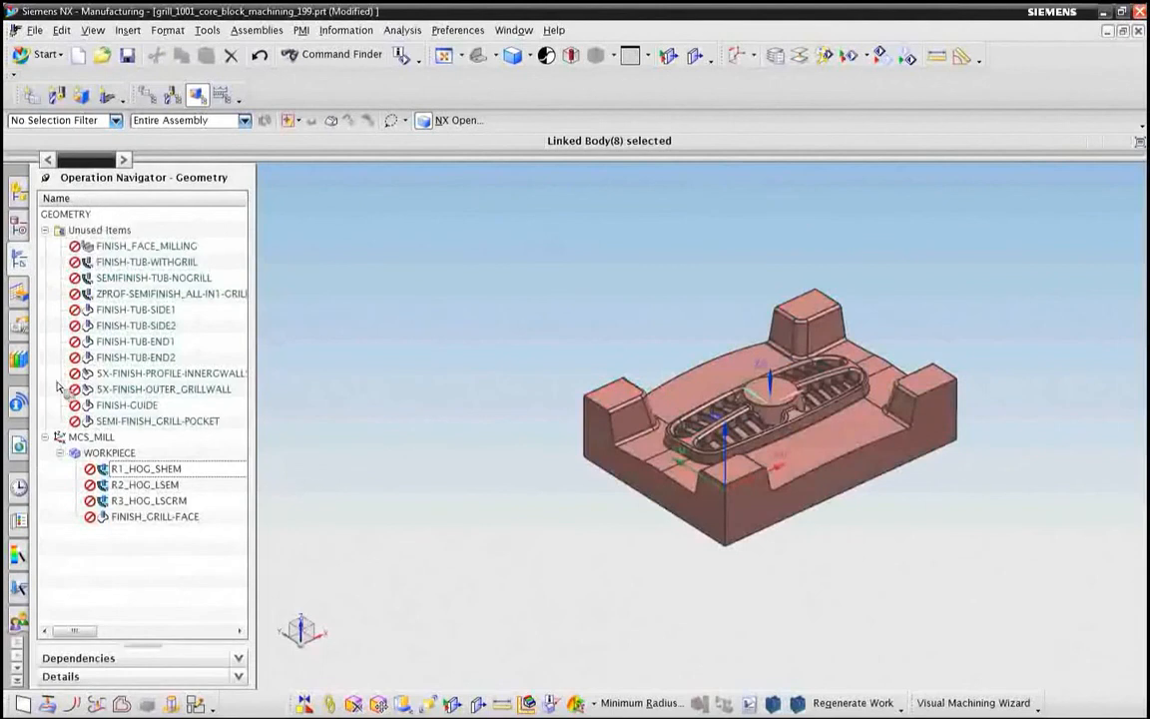
right_click(118, 468)
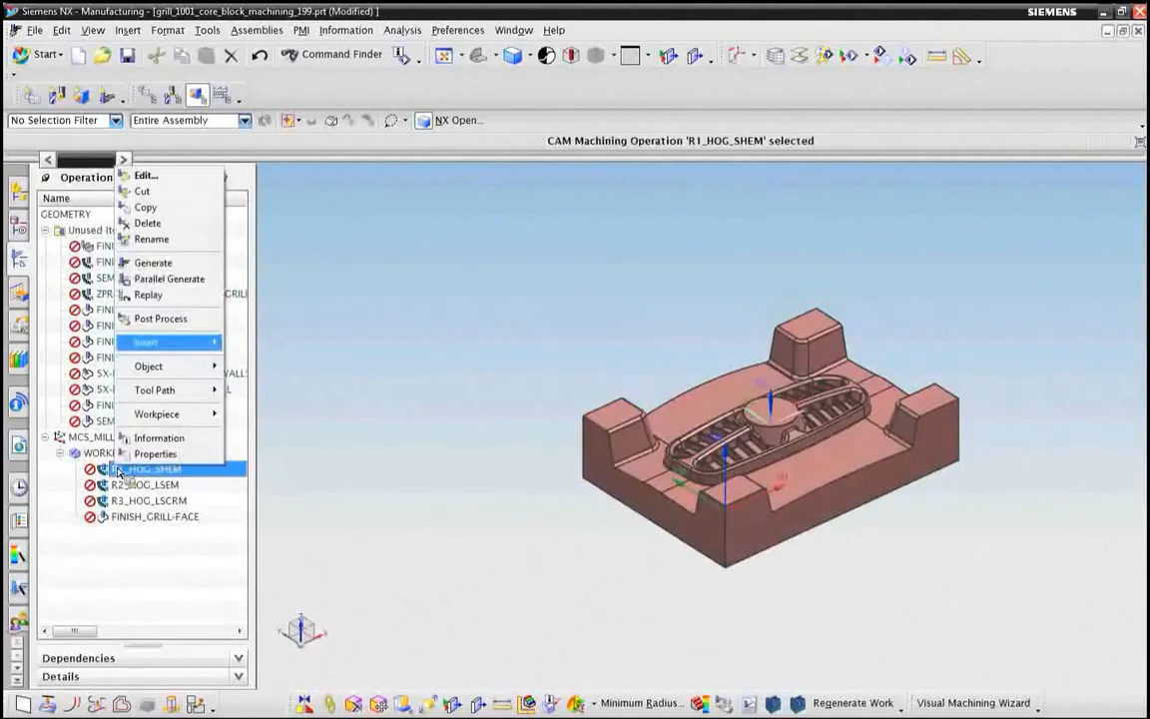
click(163, 264)
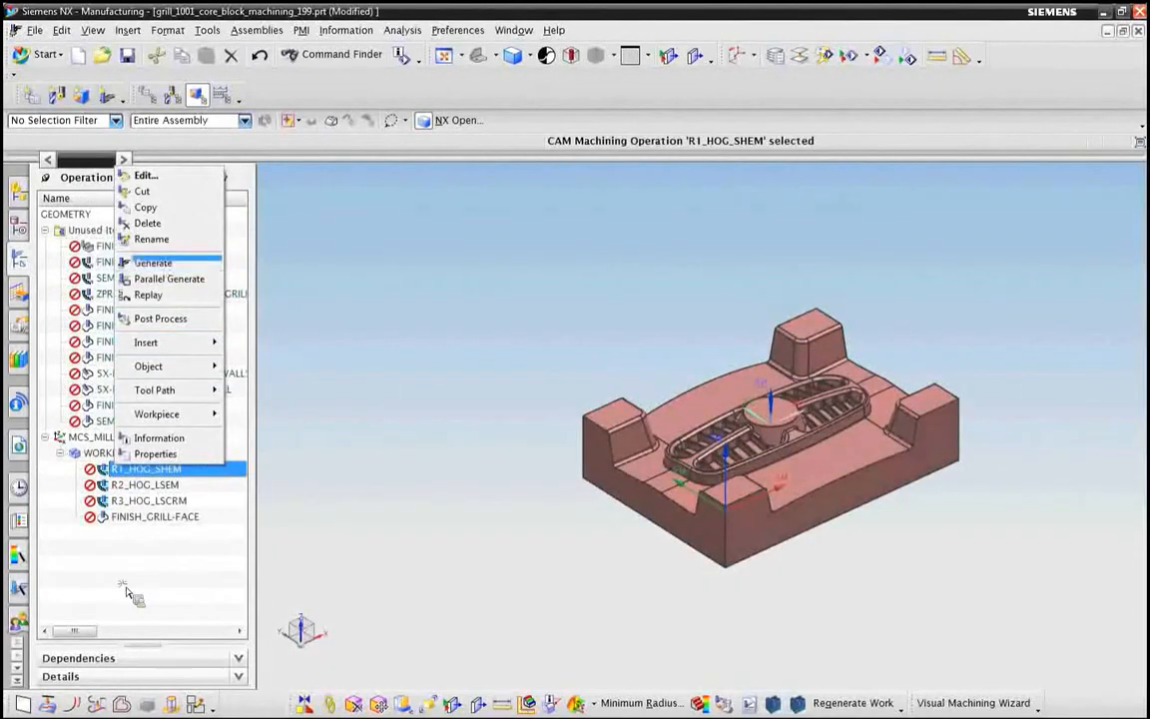
right_click(136, 465)
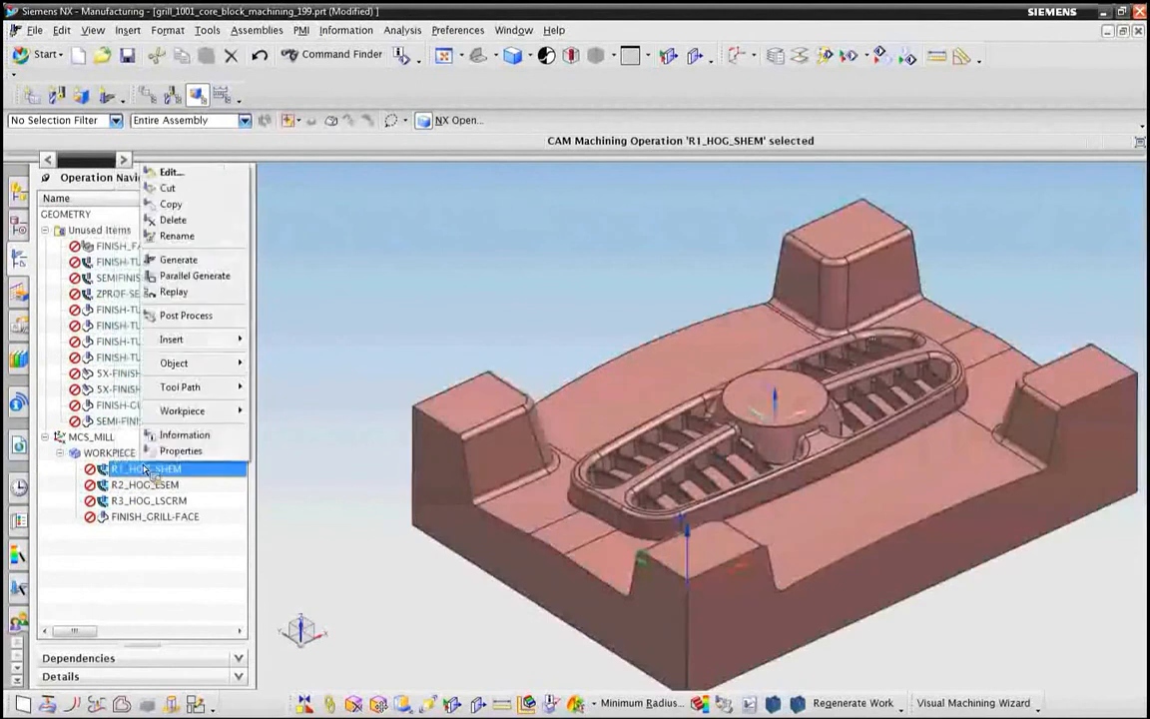
click(190, 263)
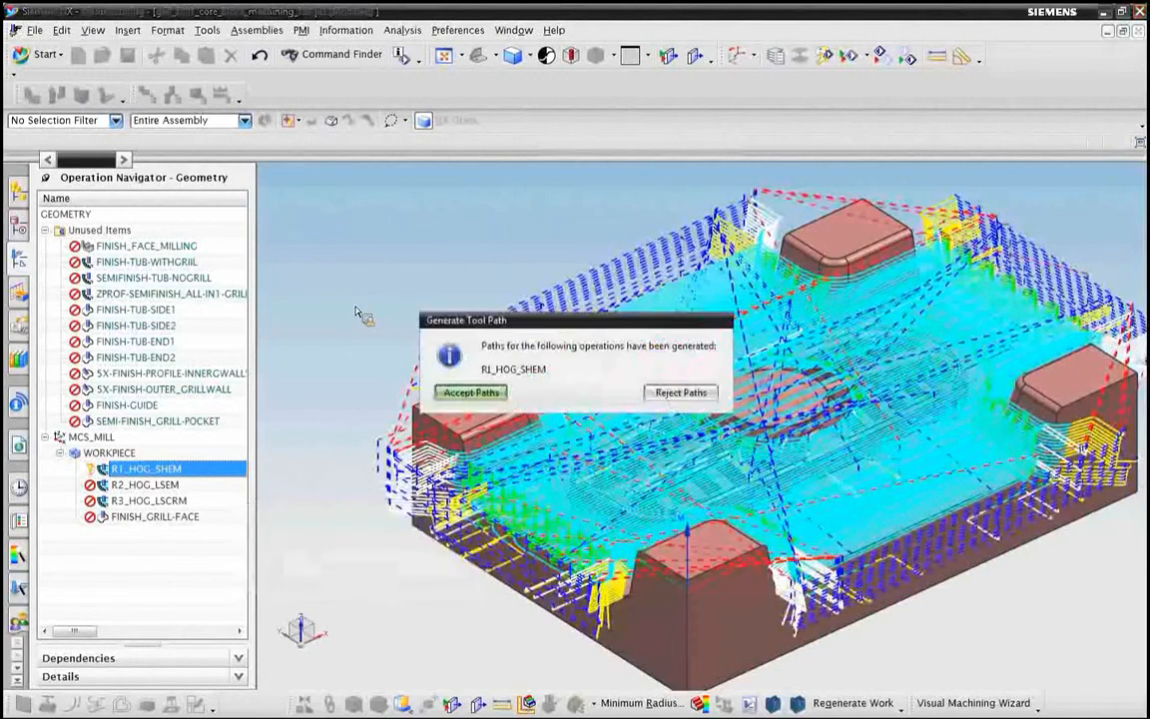
click(470, 393)
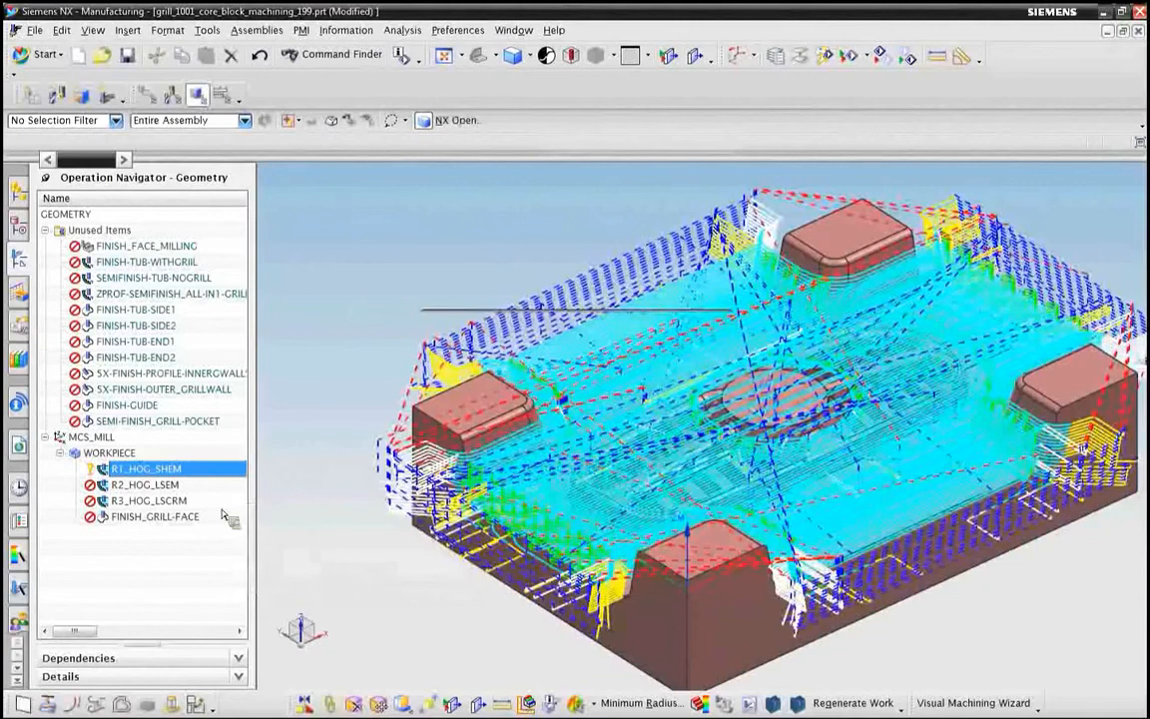